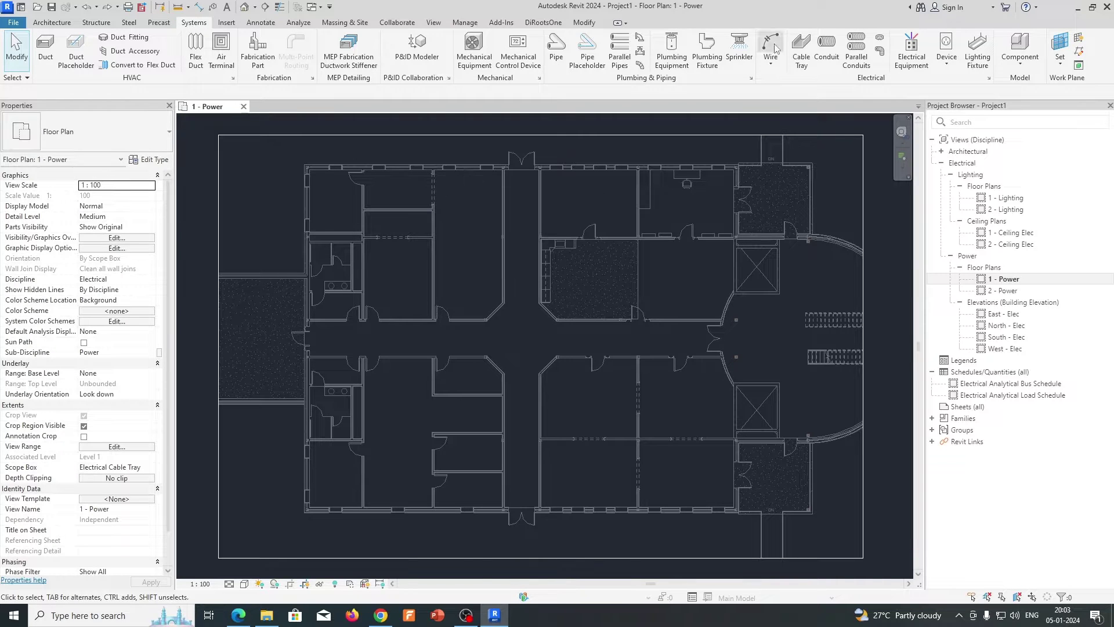
Step: Start a cable tray at 300 mm width and 2750 mm middle elevation
left_click(801, 51)
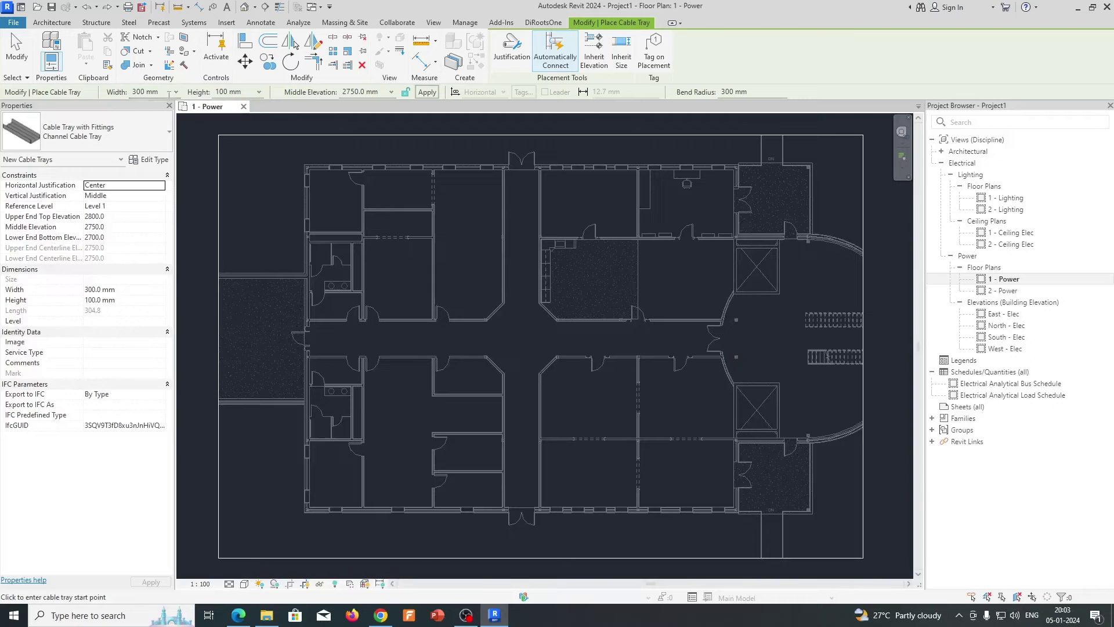
left_click(176, 92)
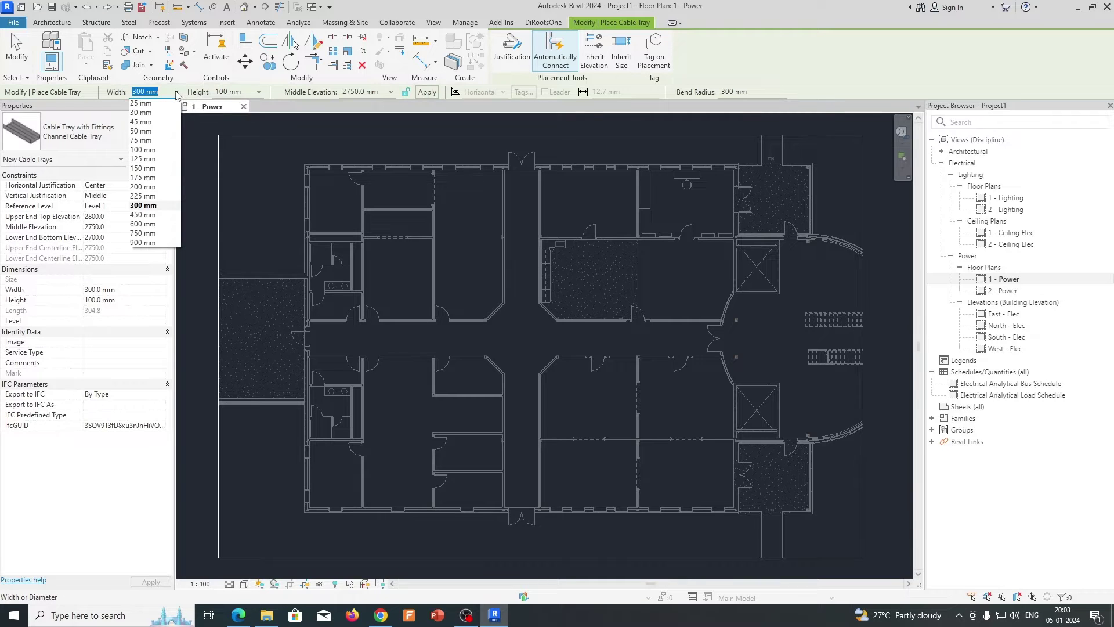
left_click(176, 93)
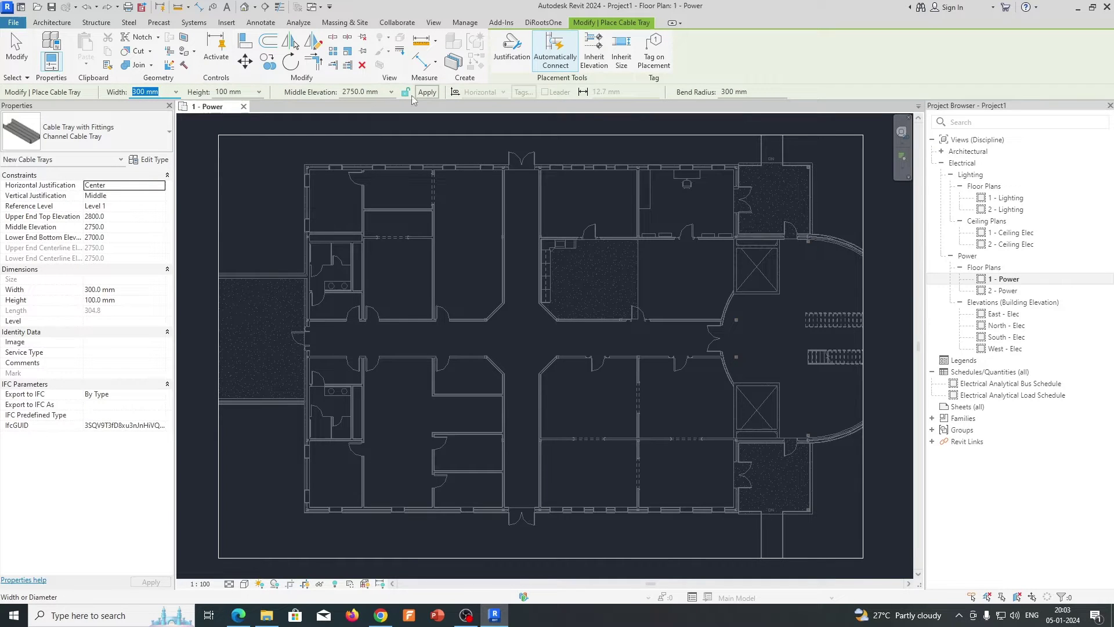
left_click(389, 93)
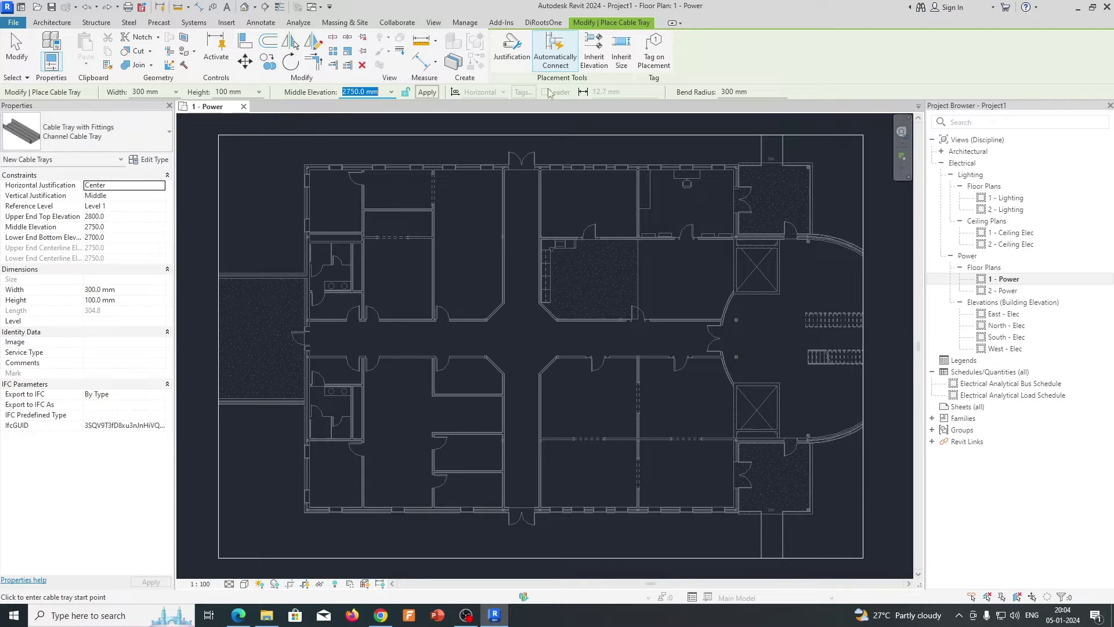
left_click(191, 24)
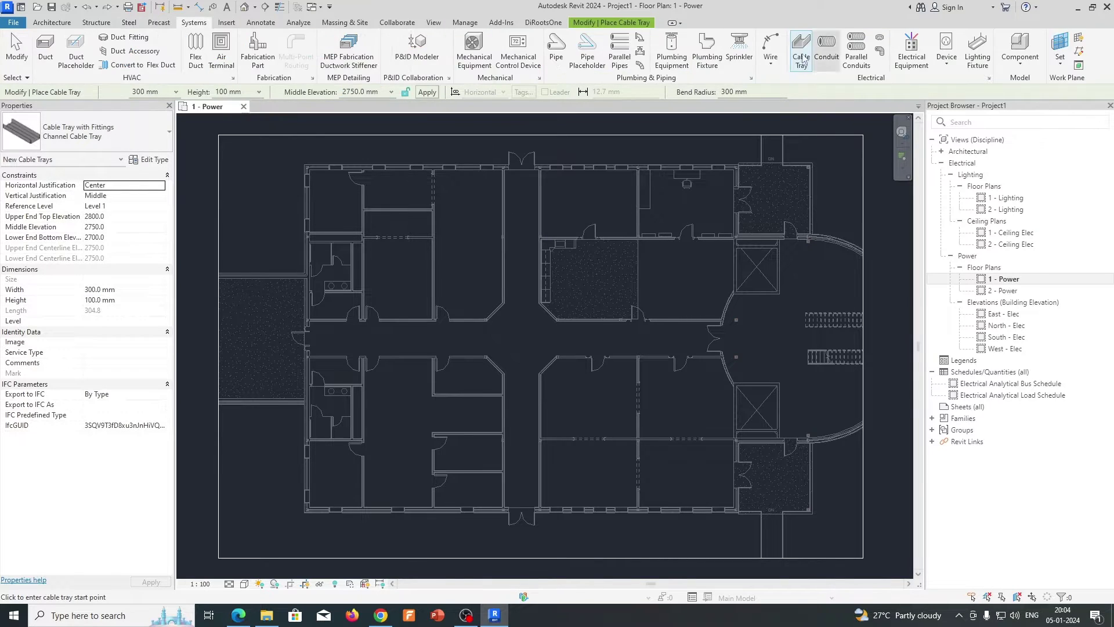
Step: Duplicate the Channel Cable Tray type as CT-01 and make it the current type
left_click(149, 160)
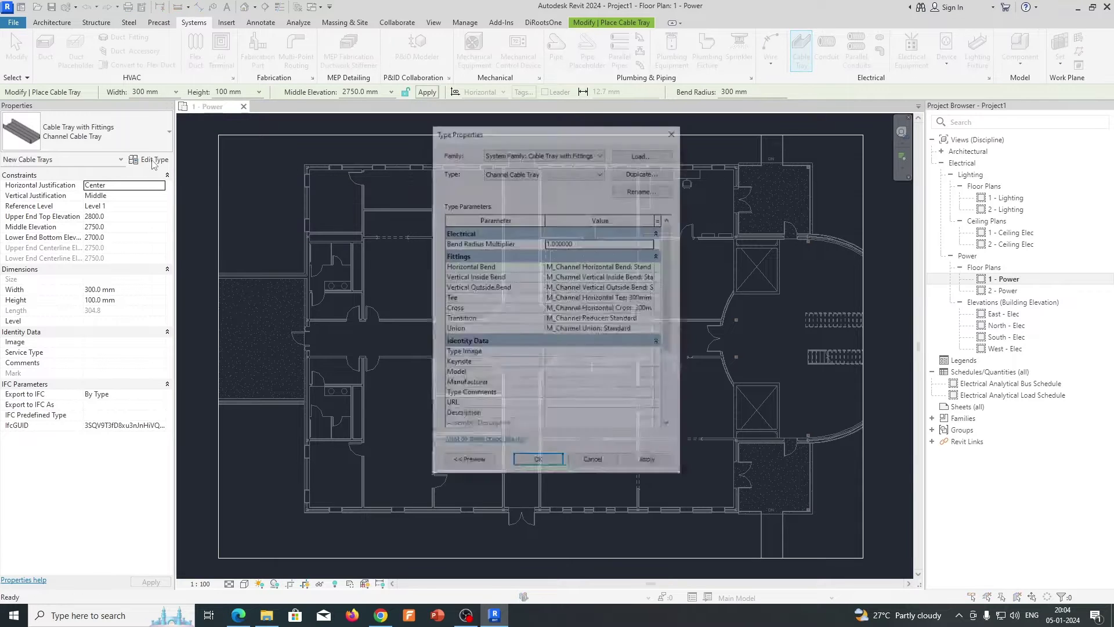
left_click(643, 173)
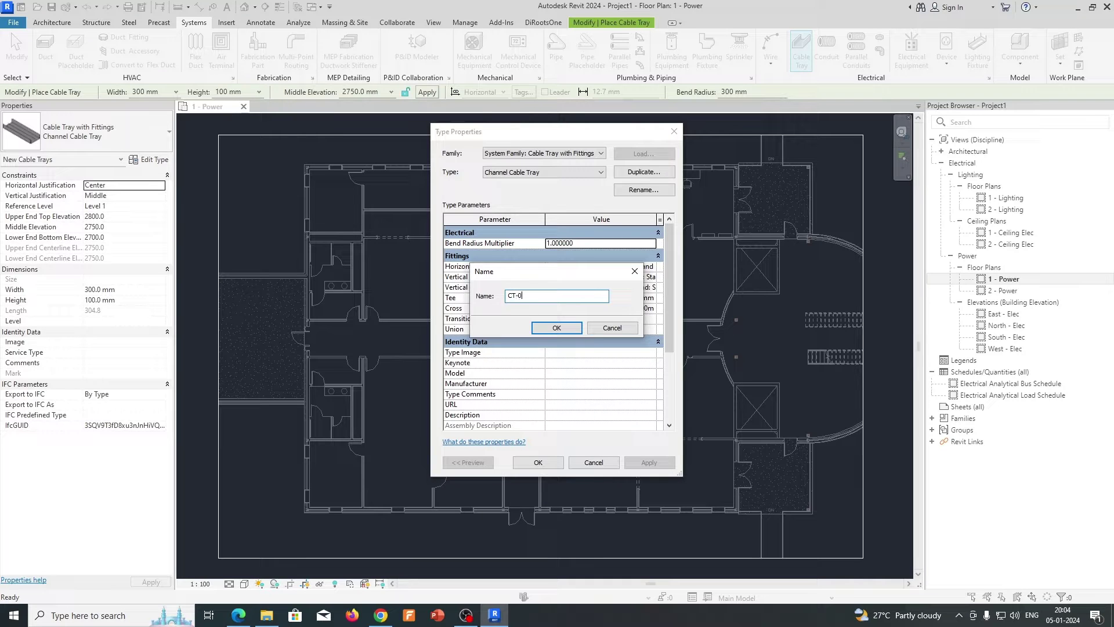
left_click(555, 329)
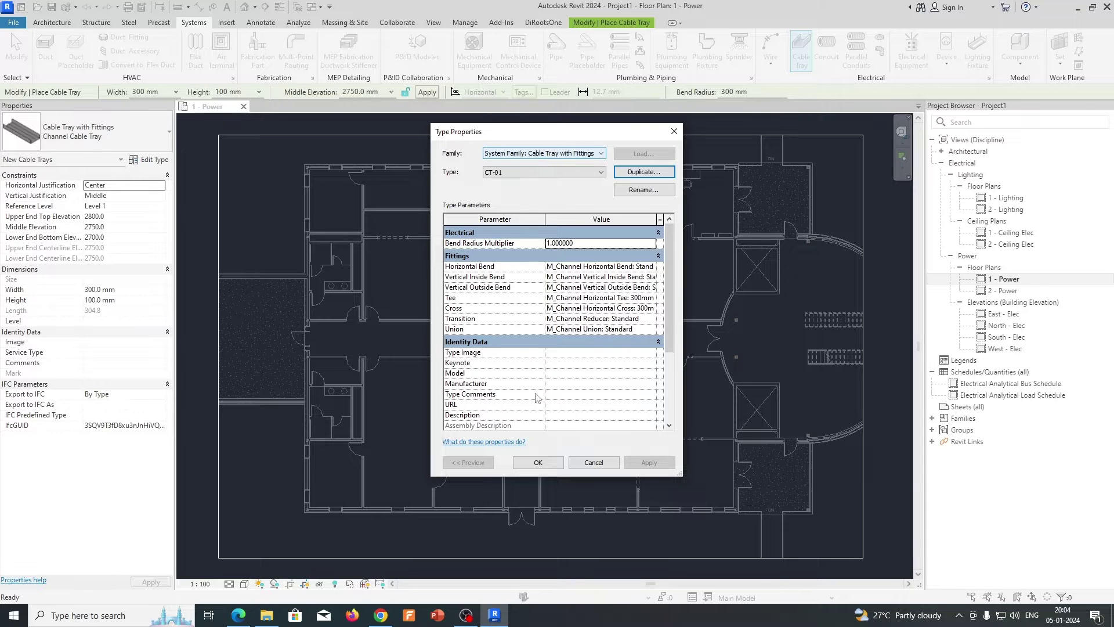
left_click(538, 463)
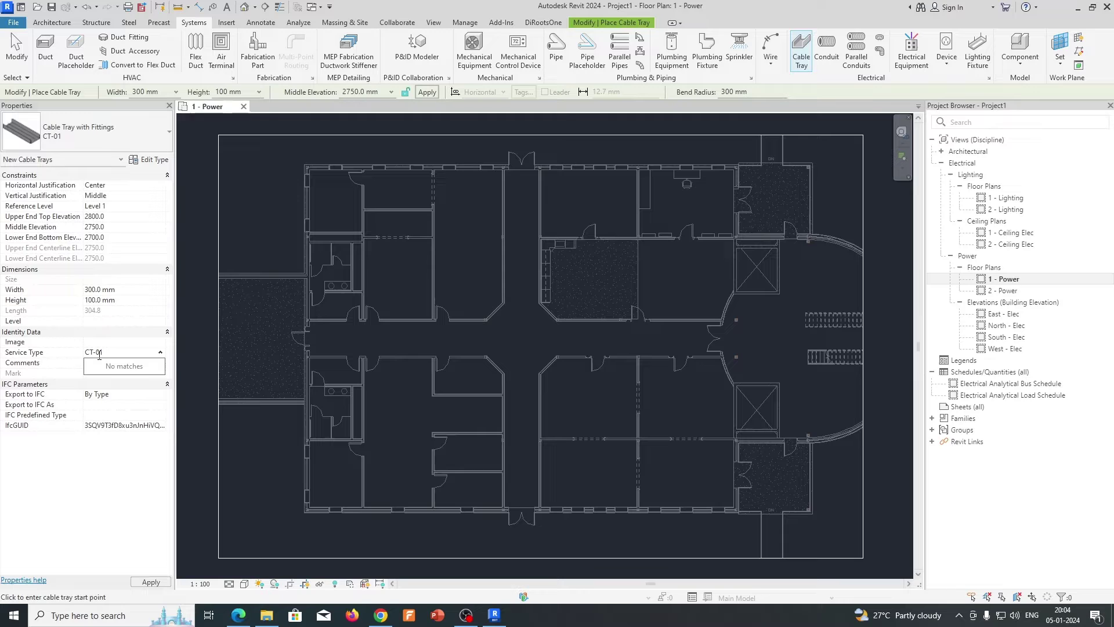
Step: Commit CT-01 as Service Type and draw the tray from the upper-left room through the corridor to the lower right
key("Return")
left_click(328, 195)
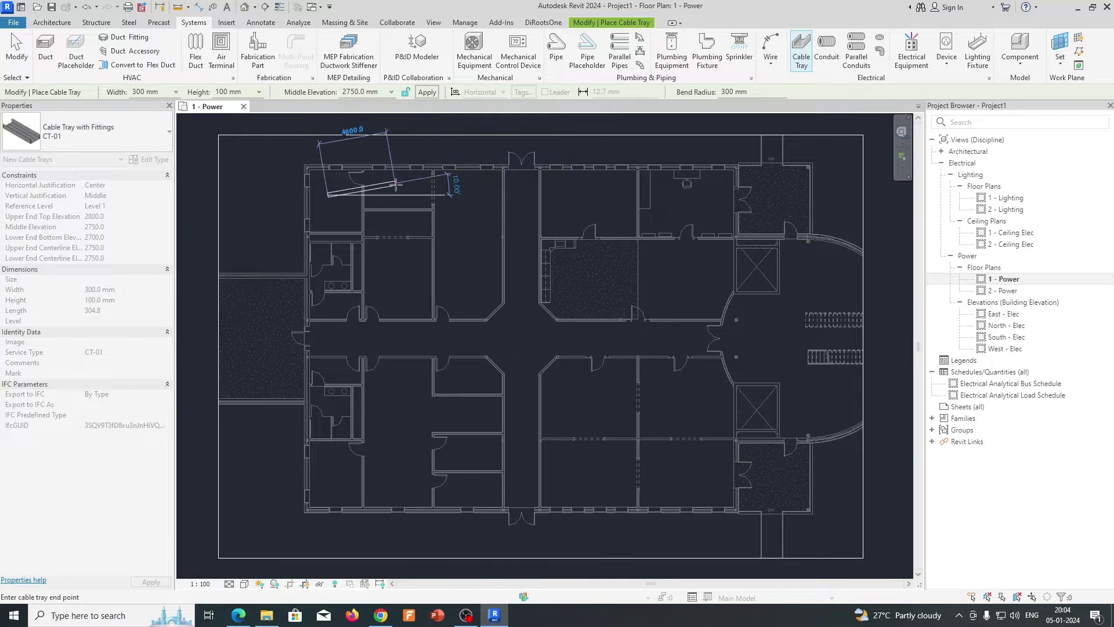
left_click(395, 195)
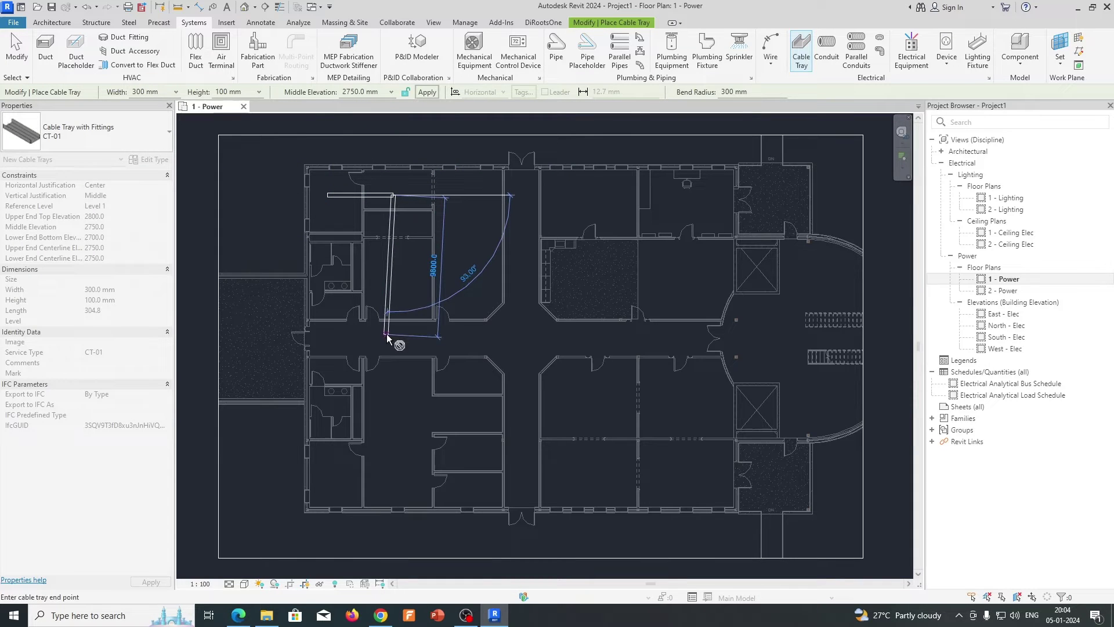
left_click(394, 336)
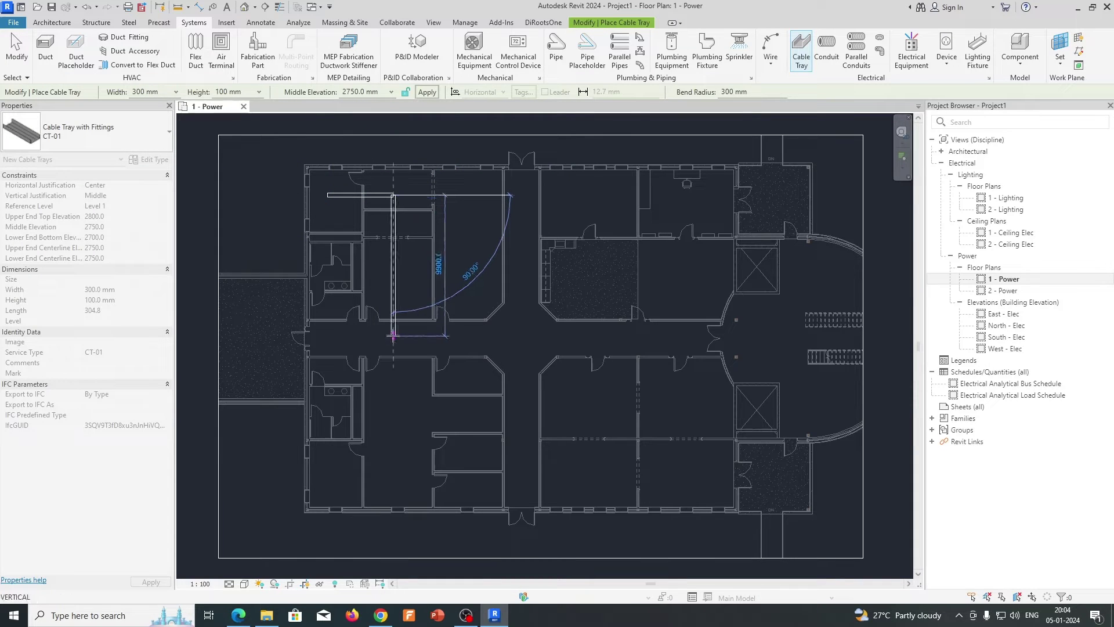
left_click(670, 335)
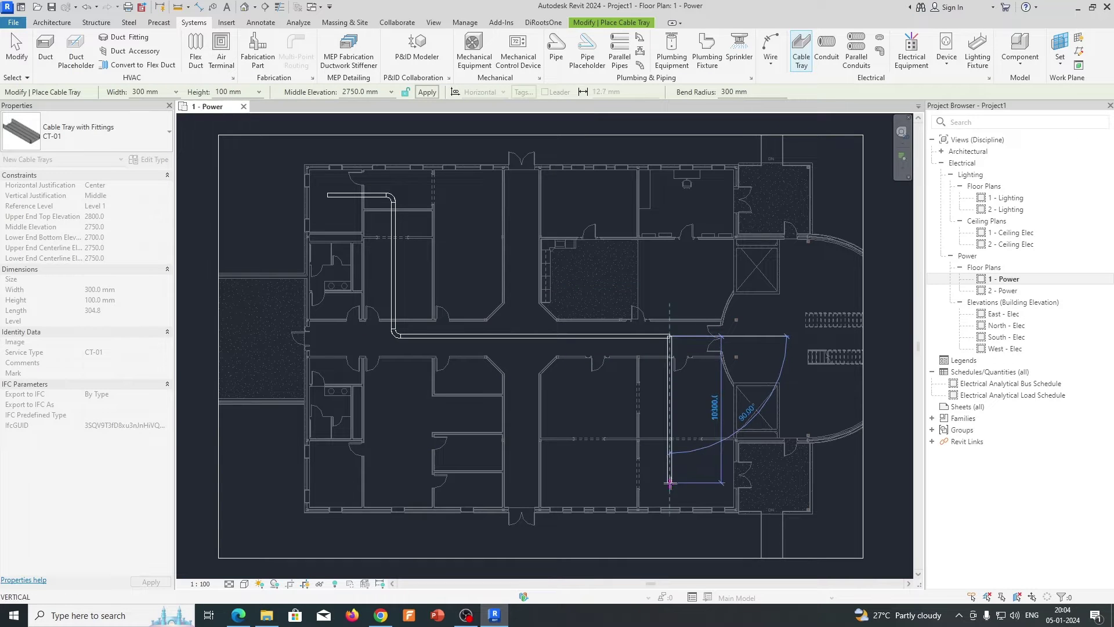
left_click(670, 483)
left_click(722, 482)
key("Escape")
key("Escape")
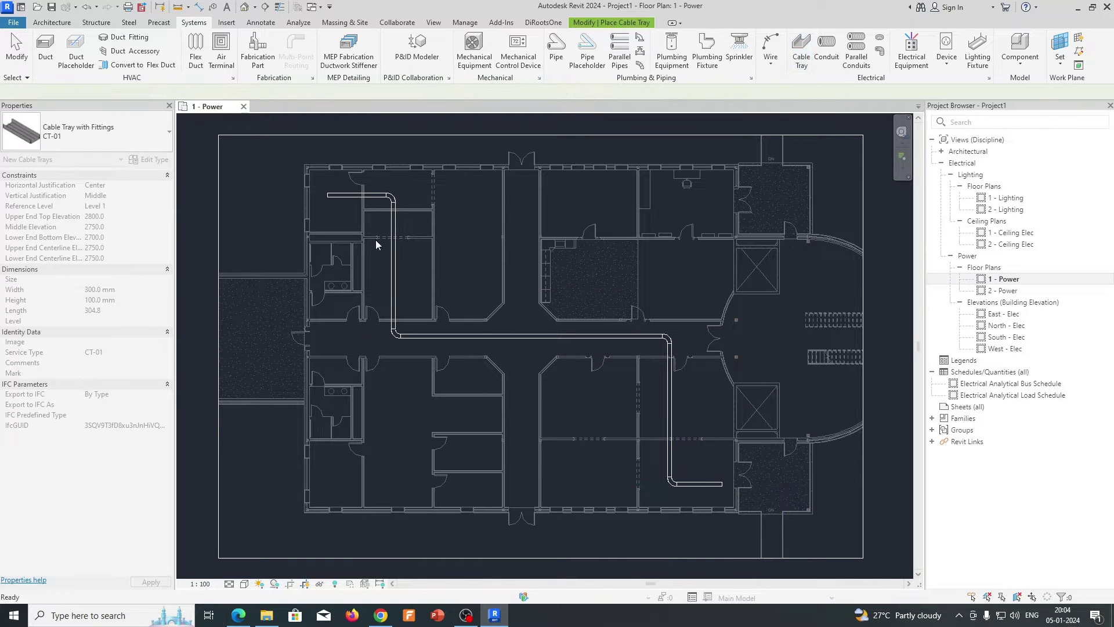
Step: Open a 3D view section-boxed around the selected tray run and lower the box top
left_click_drag(283, 184, 727, 497)
left_click(380, 65)
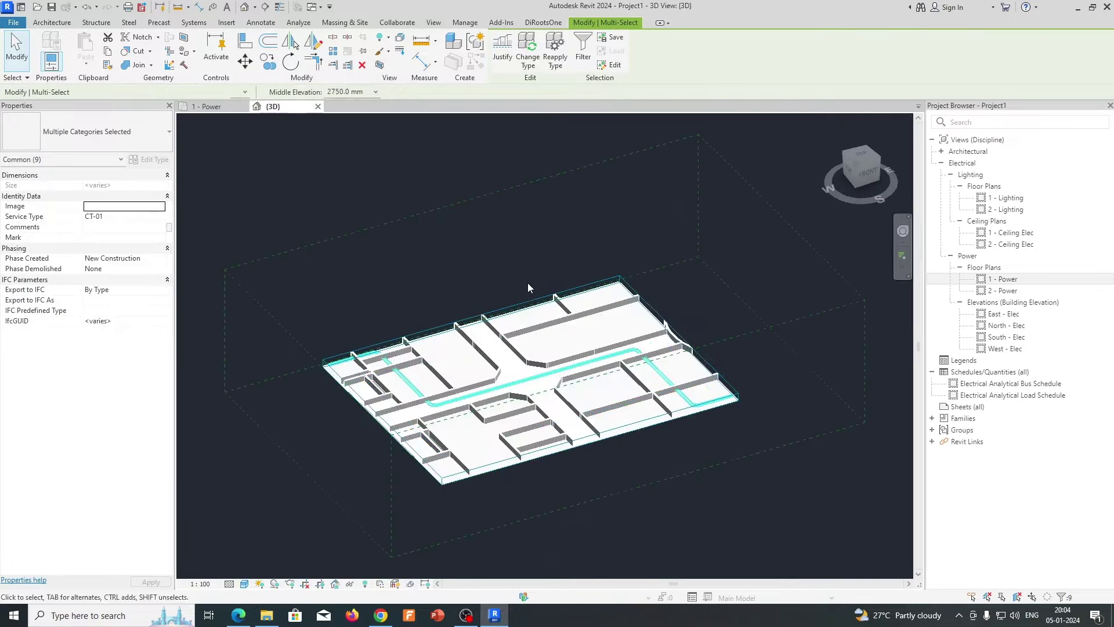
middle_click_drag(607, 421, 624, 403, "shift")
left_click(625, 402)
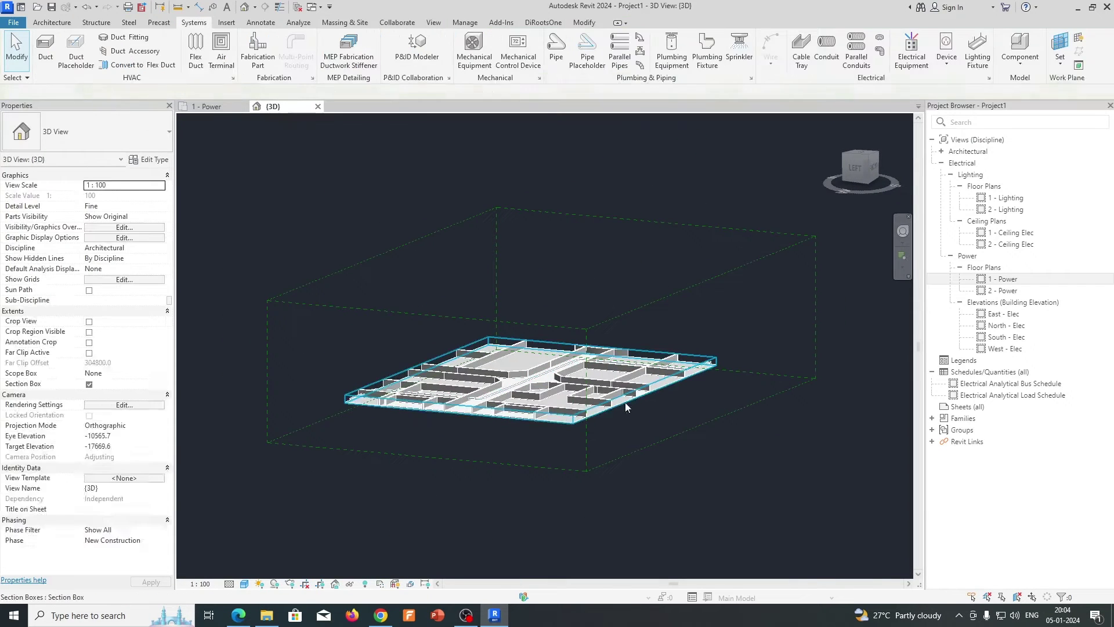
left_click(612, 409)
left_click_drag(530, 380, 530, 384)
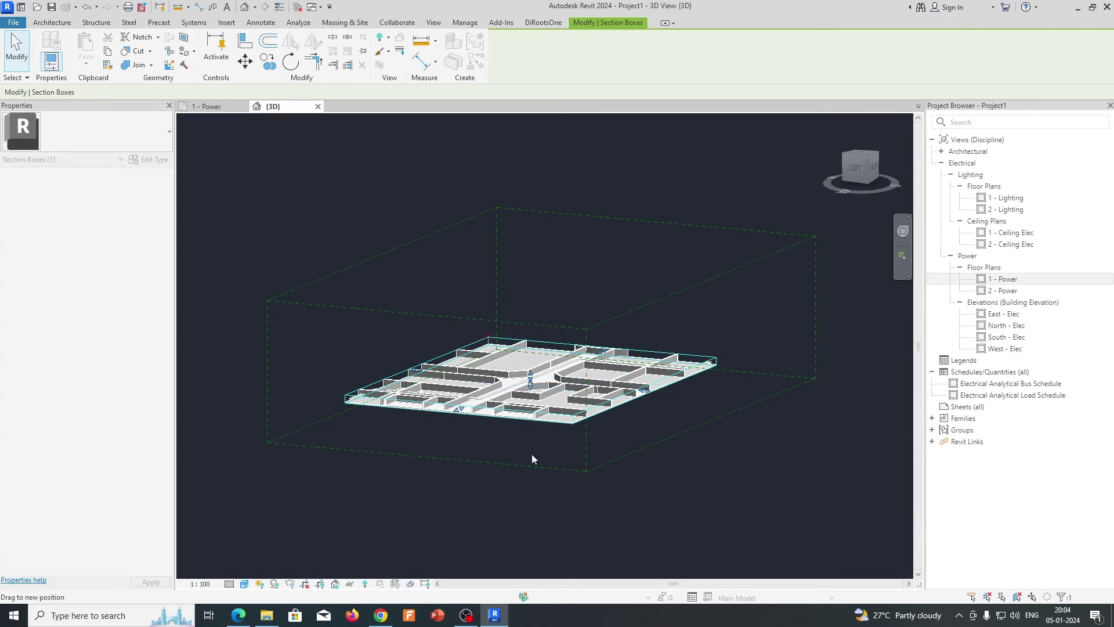
left_click_drag(533, 458, 537, 418)
key("Escape")
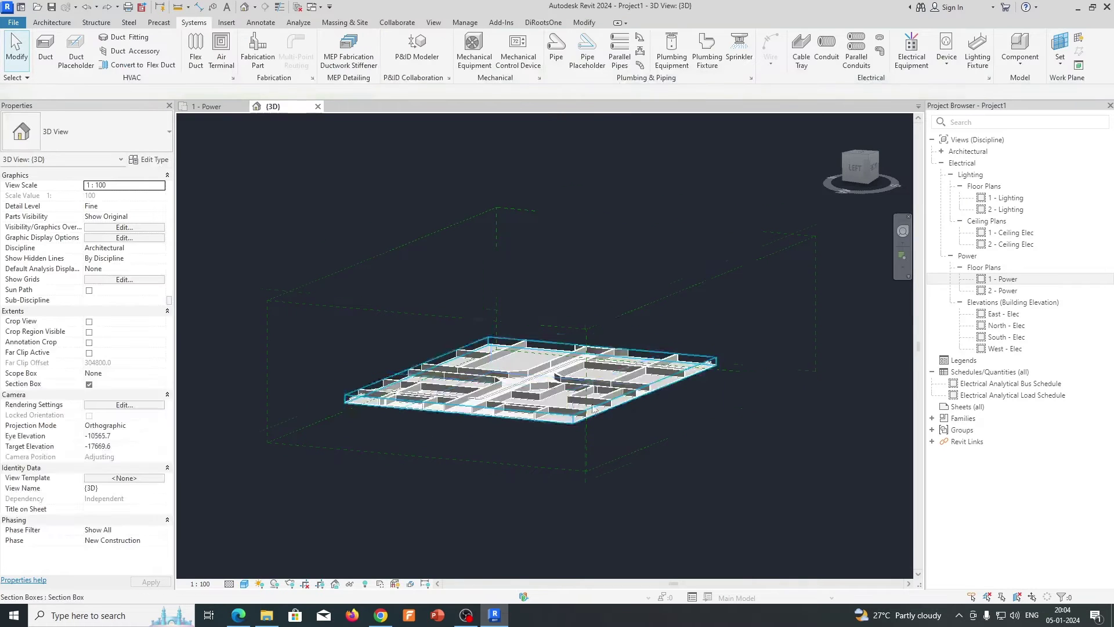
Step: Resize the section box to show both levels, cut at the first floor, then return to 1 - Power
left_click(594, 410)
scroll(580, 400, "up", 2)
left_click_drag(520, 368, 521, 174)
left_click_drag(533, 348, 535, 400)
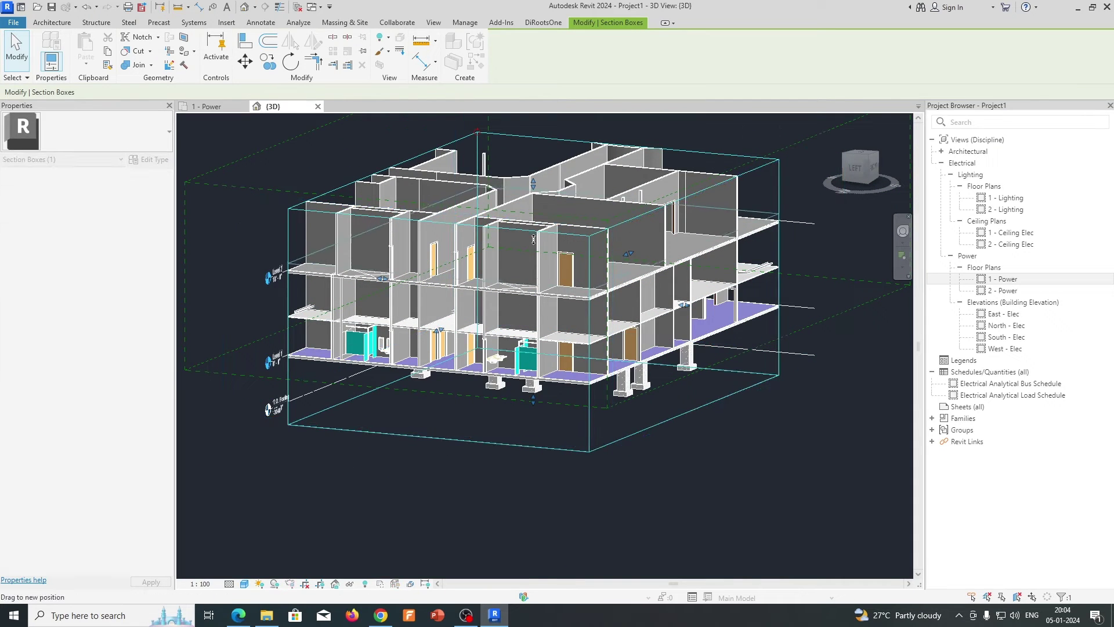
left_click_drag(534, 239, 534, 273)
middle_click_drag(533, 273, 637, 378, "shift")
left_click(210, 107)
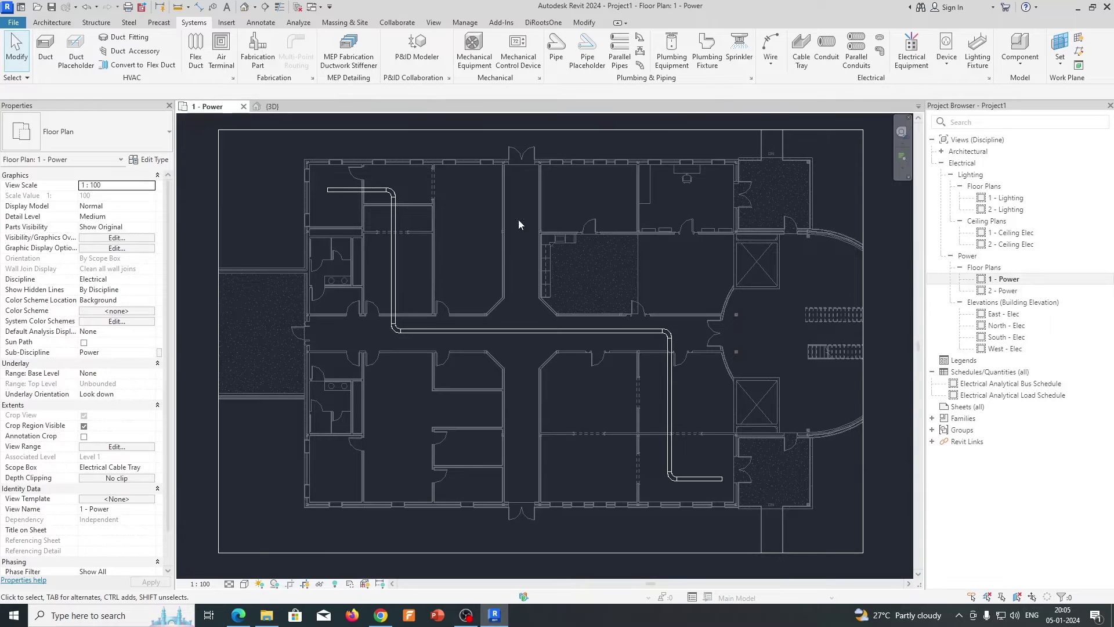
Step: Duplicate CT-01 as a new cable tray type CT-02 for placement
left_click(800, 54)
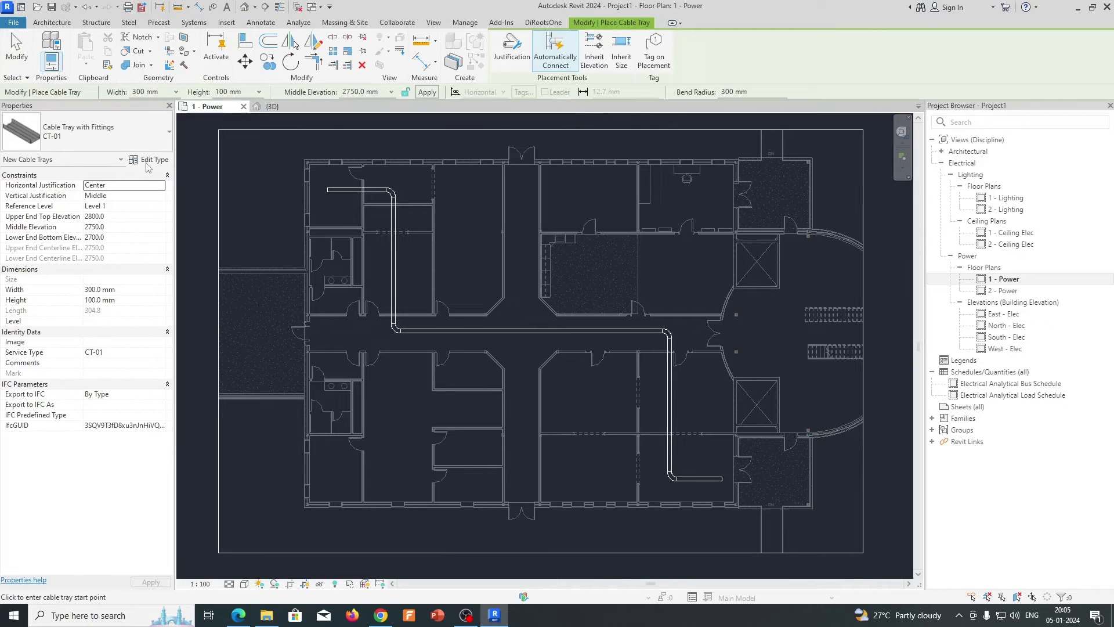
left_click(151, 160)
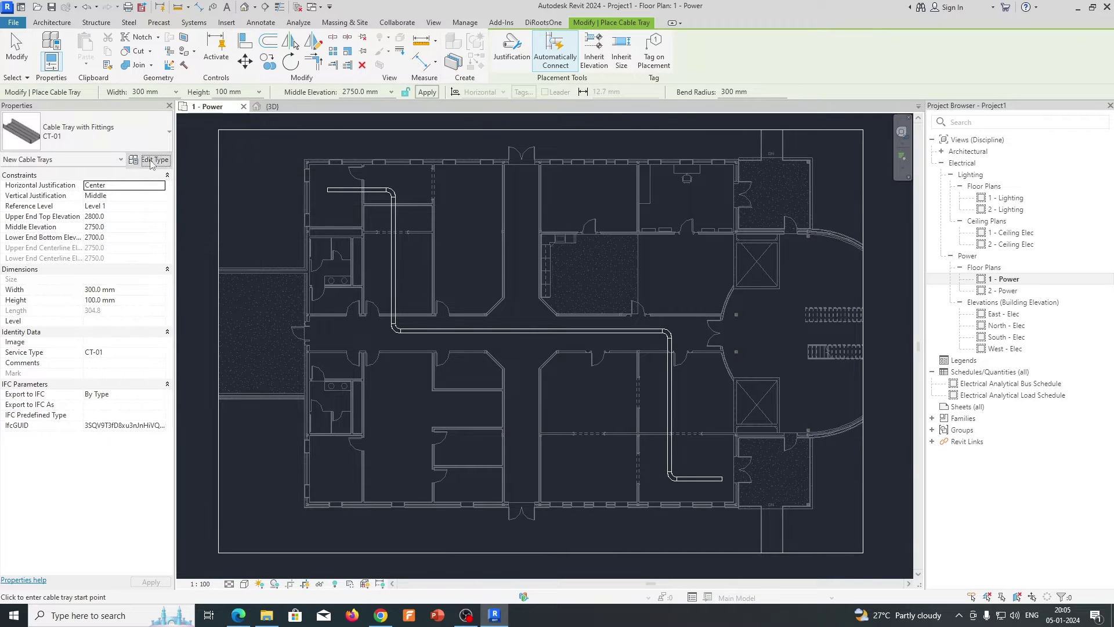
left_click(644, 172)
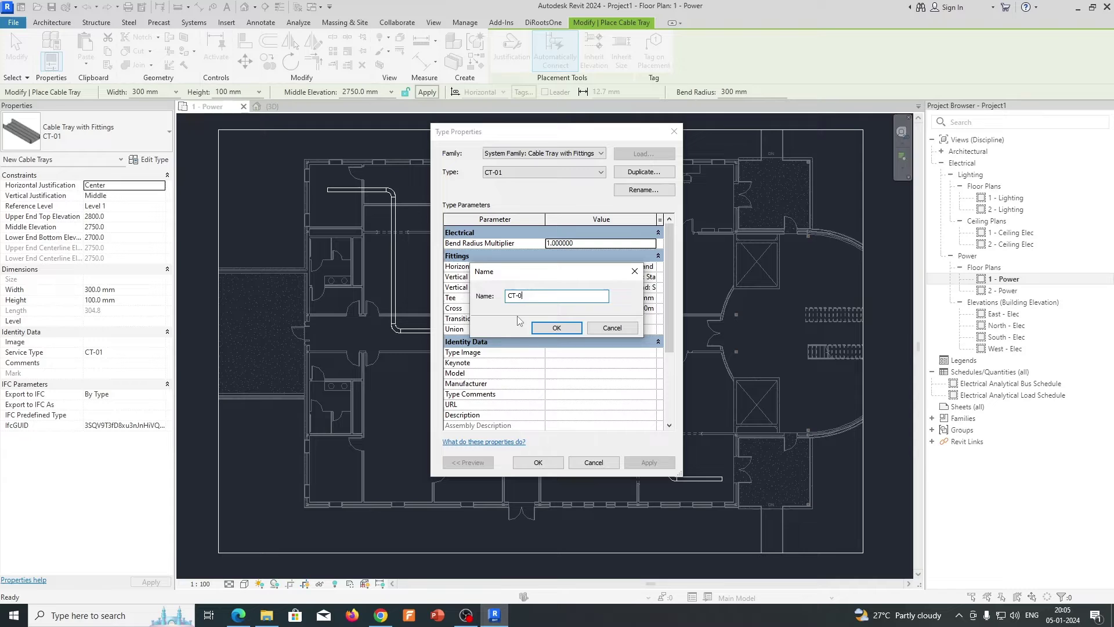
left_click(556, 329)
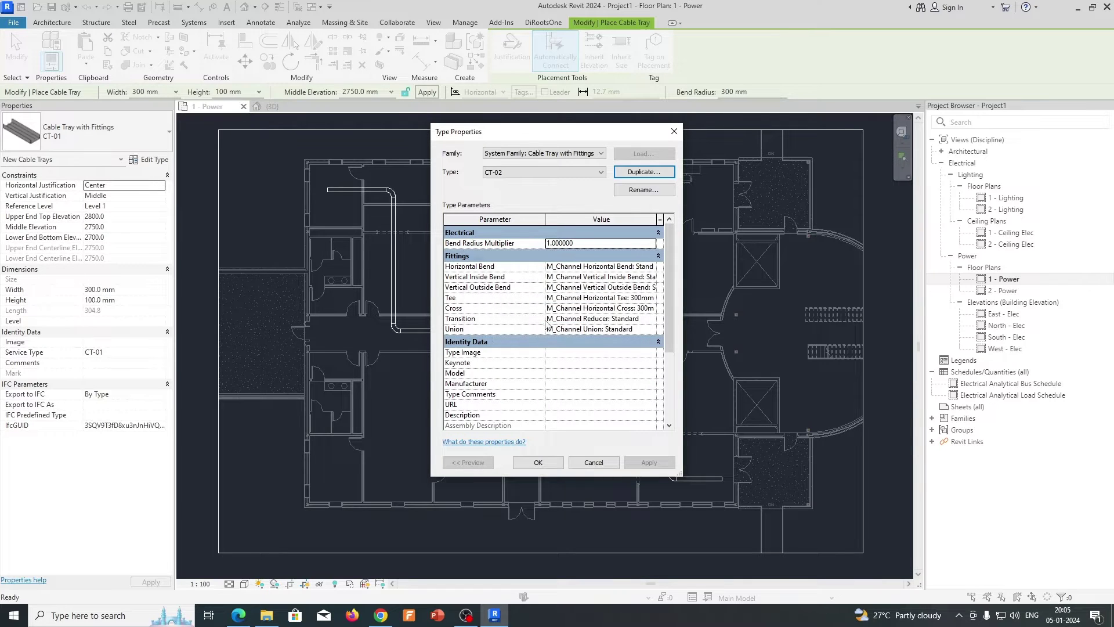
left_click(538, 463)
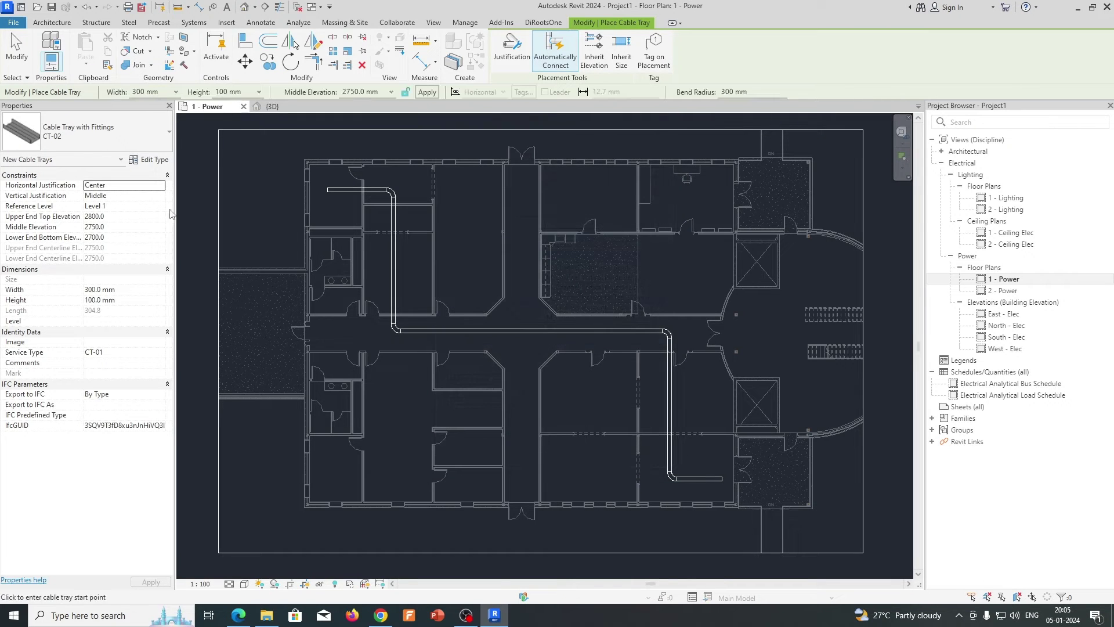
Step: Draw a 600 mm tray from the top tray's left end down the left side and right along the bottom
left_click(169, 91)
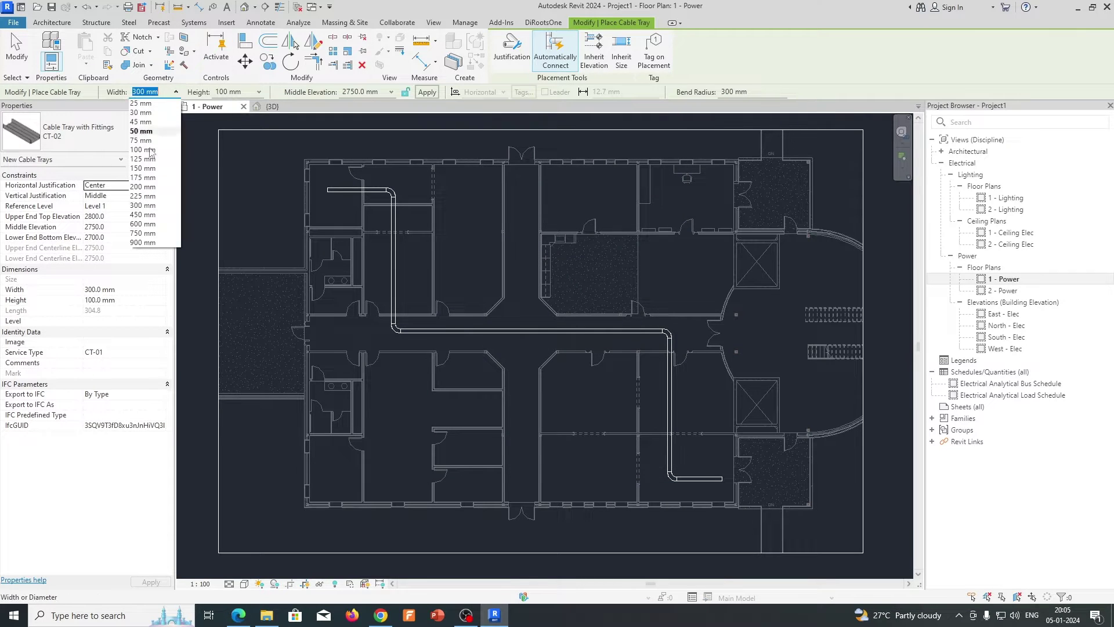
left_click(143, 224)
scroll(398, 244, "up", 3)
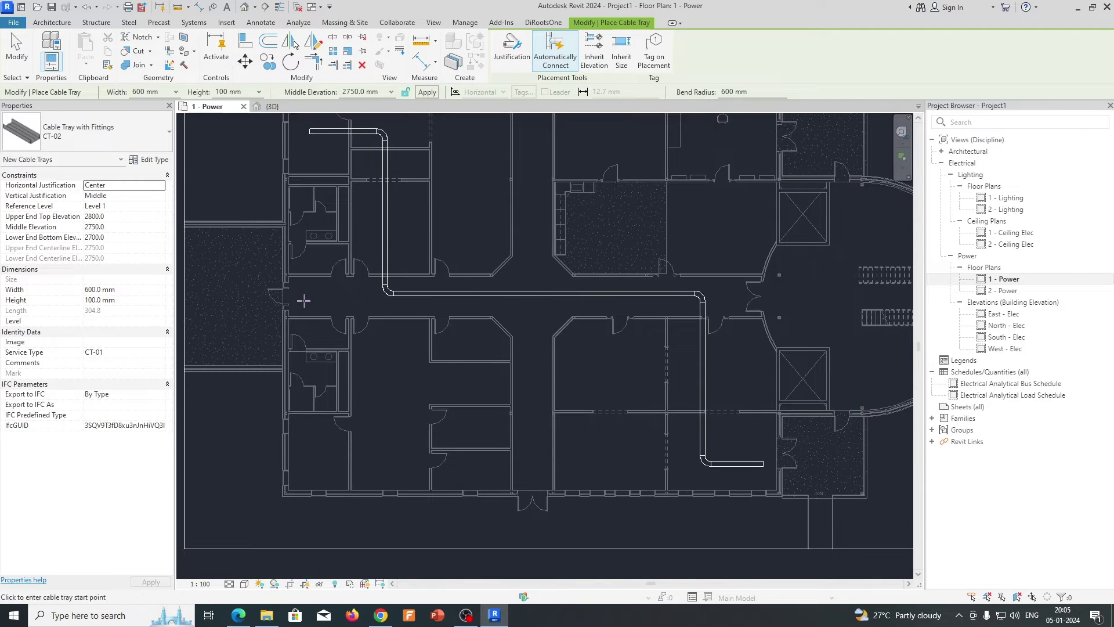
left_click(310, 133)
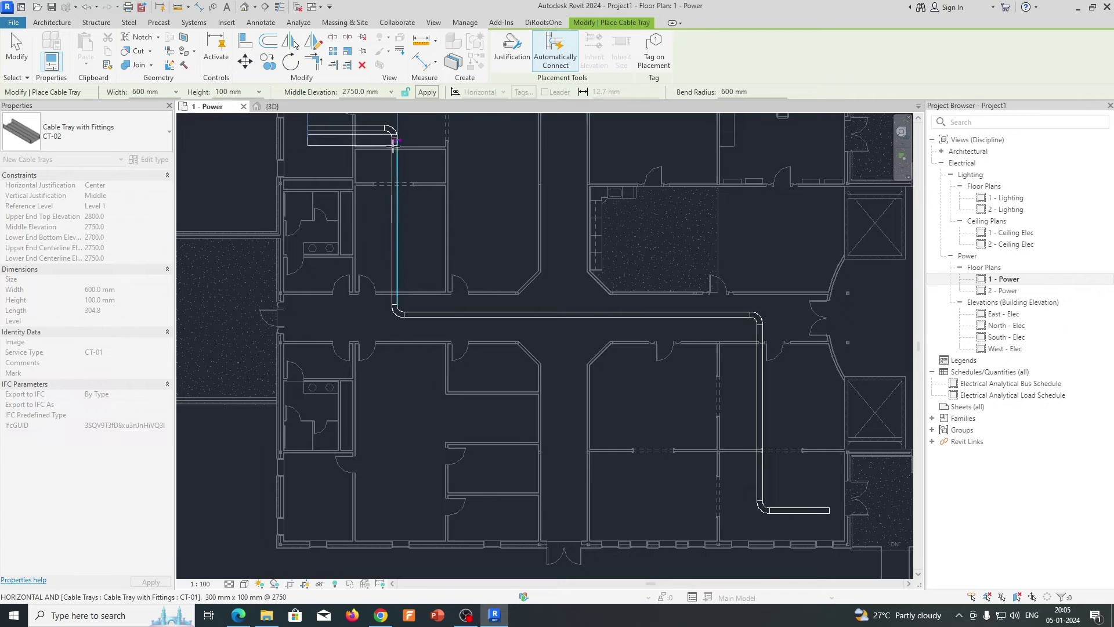
scroll(373, 144, "up", 2)
left_click(370, 139)
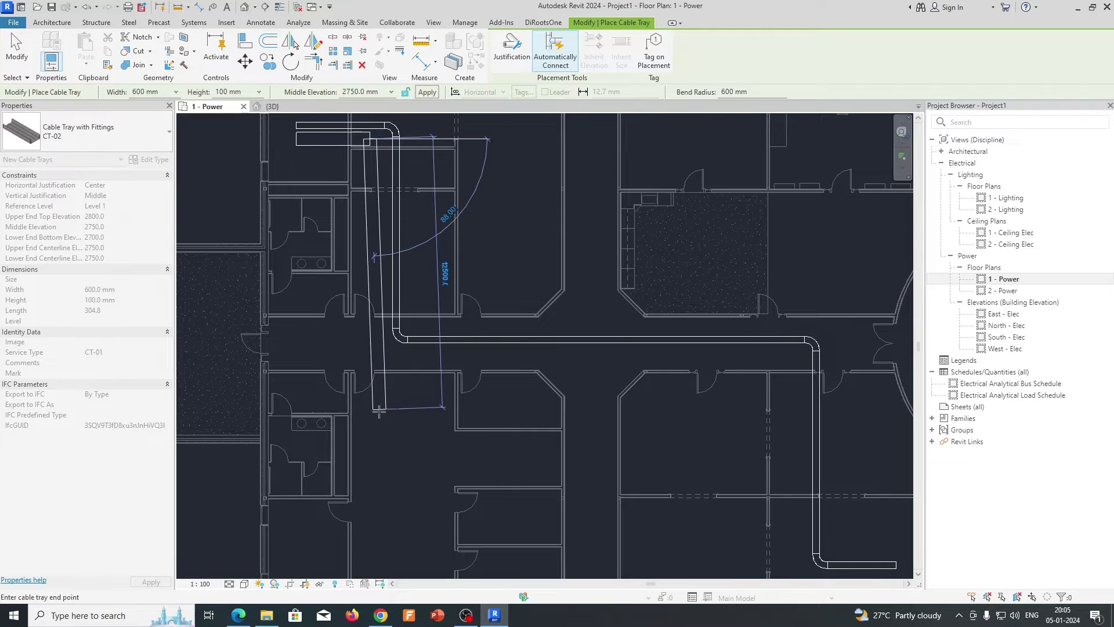
scroll(385, 449, "down", 2)
left_click(365, 394)
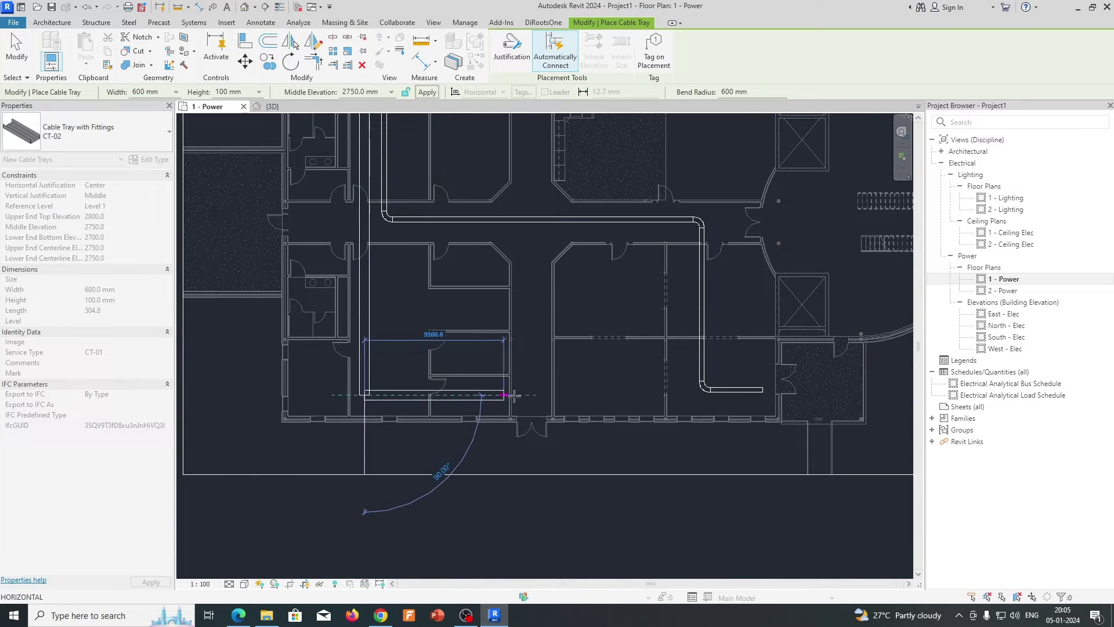
left_click(652, 395)
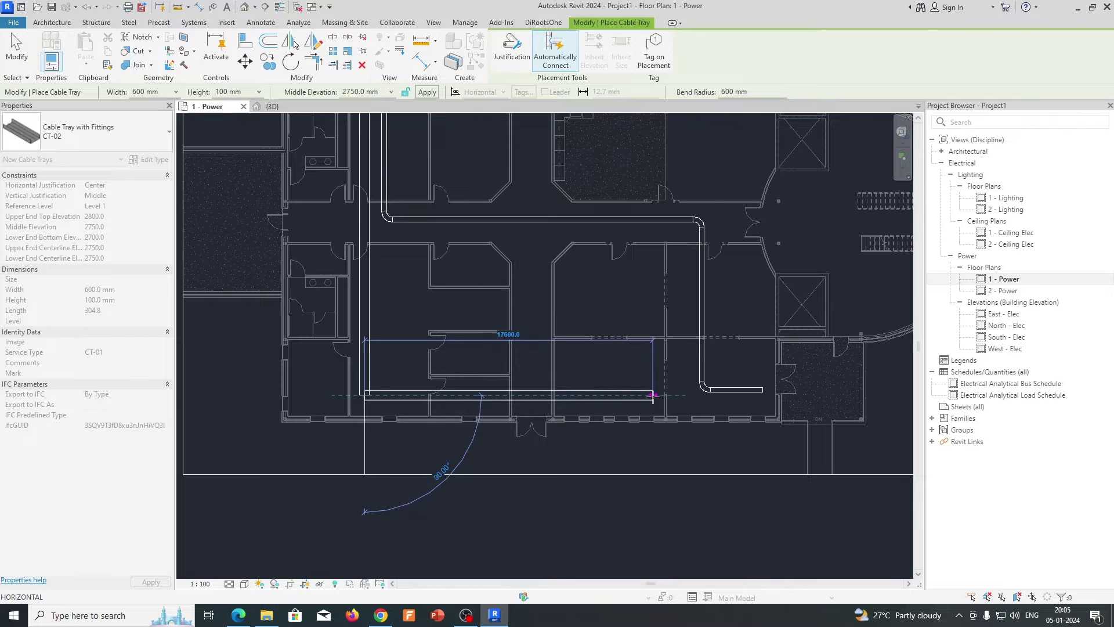
key("Escape")
Step: Nudge the middle horizontal tray segment slightly upward and pan to see the whole run
scroll(586, 388, "down", 3)
scroll(461, 289, "up", 4)
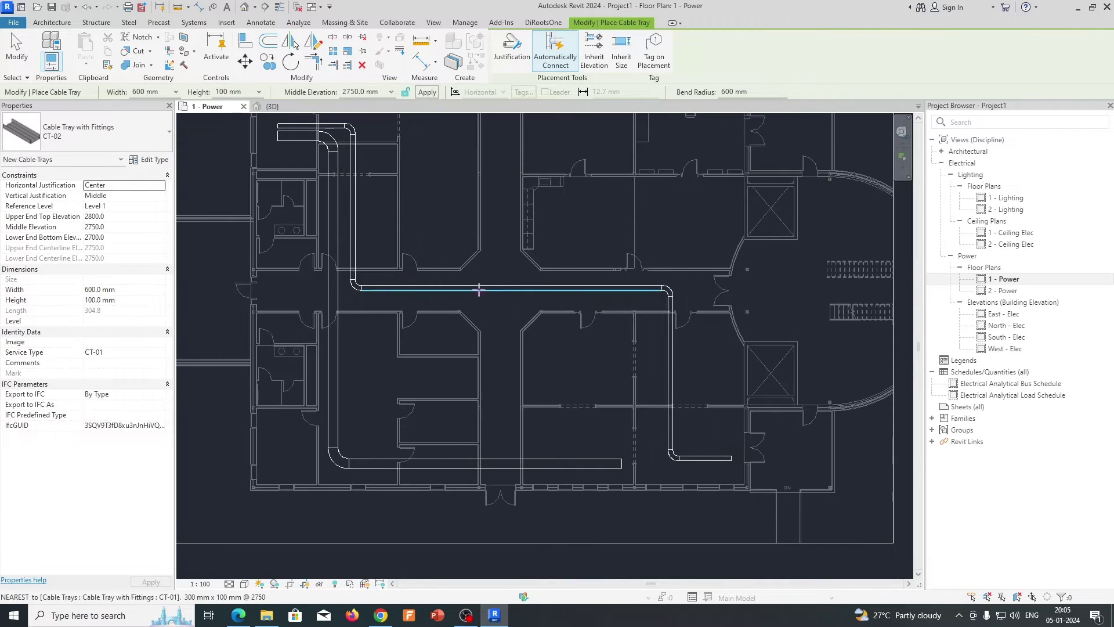
key("Escape")
left_click(461, 288)
key("Up")
key("Up")
key("Up")
key("Up")
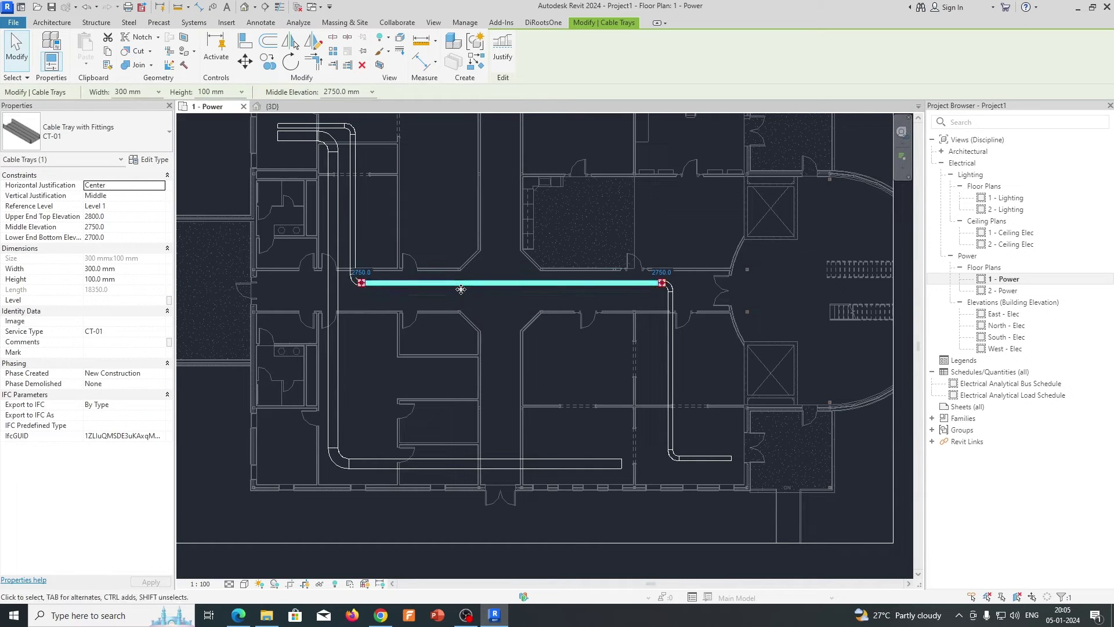
key("Escape")
middle_click_drag(460, 289, 590, 332)
scroll(590, 332, "down", 2)
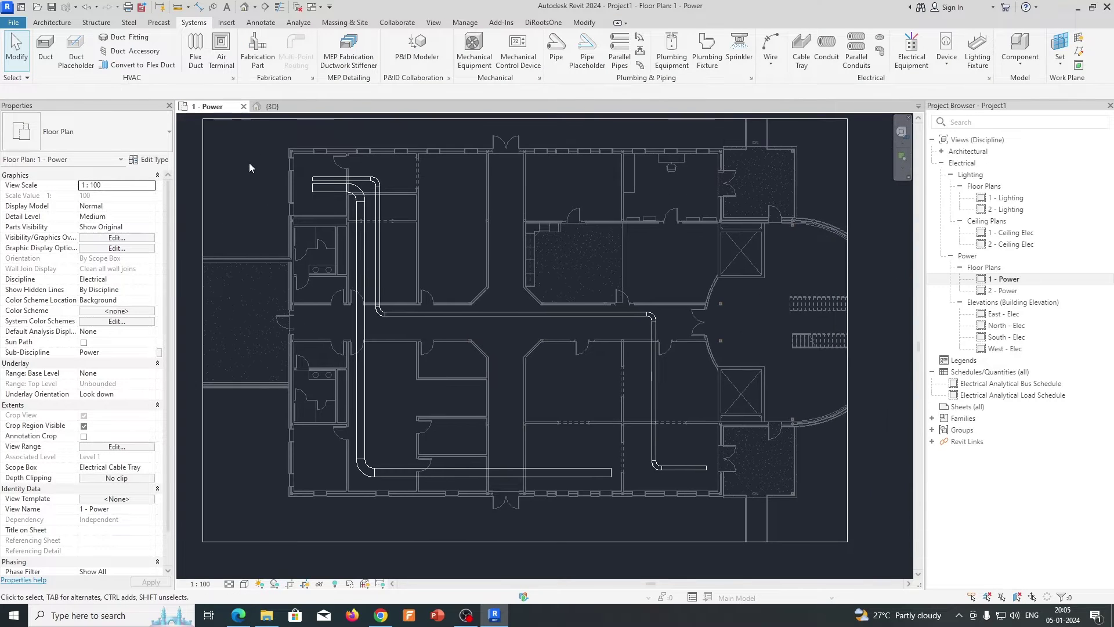
Step: Select all 14 pieces of the tray run and open a 3D view boxed around them
key("Tab")
left_click(708, 470)
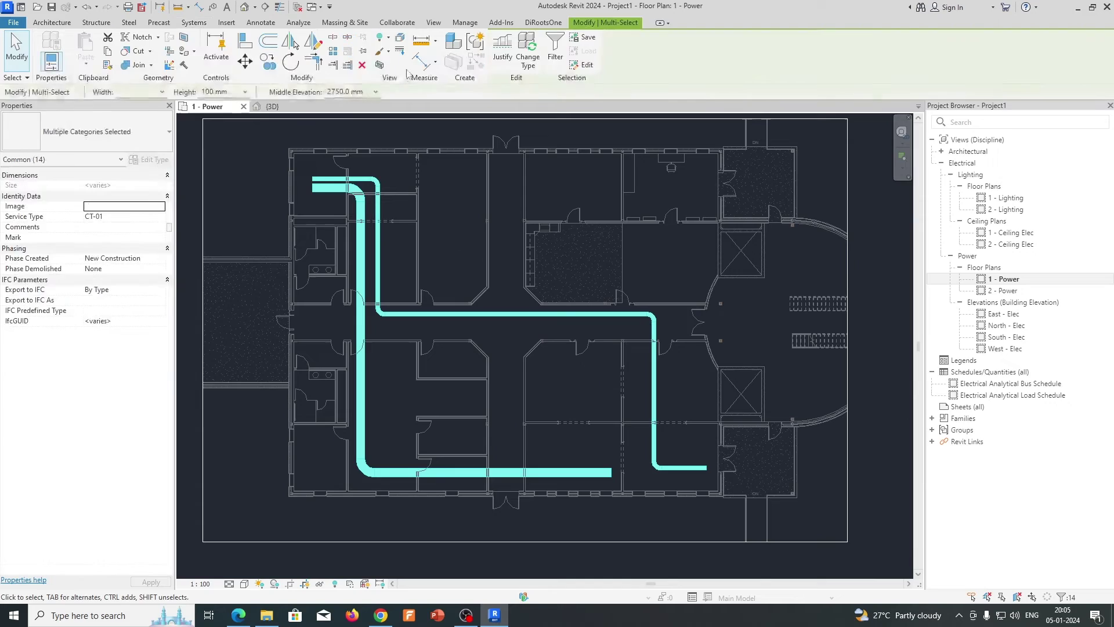
left_click(380, 65)
middle_click_drag(533, 245, 415, 514, "shift")
key("Escape")
Step: Try Wireframe and Realistic visual styles, settling on Consistent Colors
left_click(259, 584)
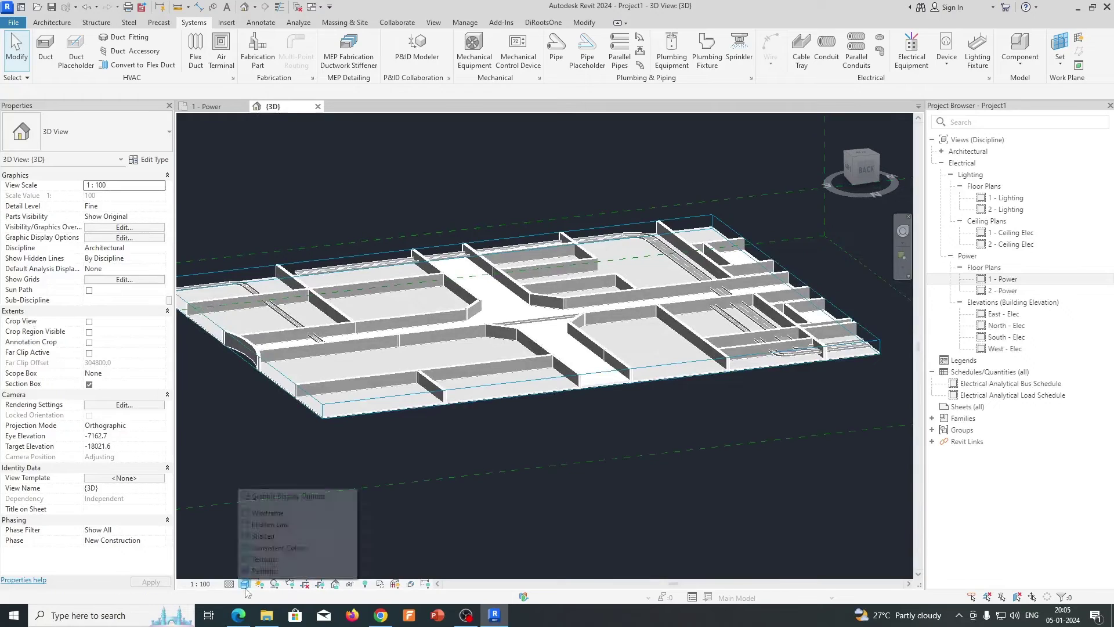
left_click(267, 521)
middle_click_drag(468, 462, 553, 458, "shift")
left_click(244, 584)
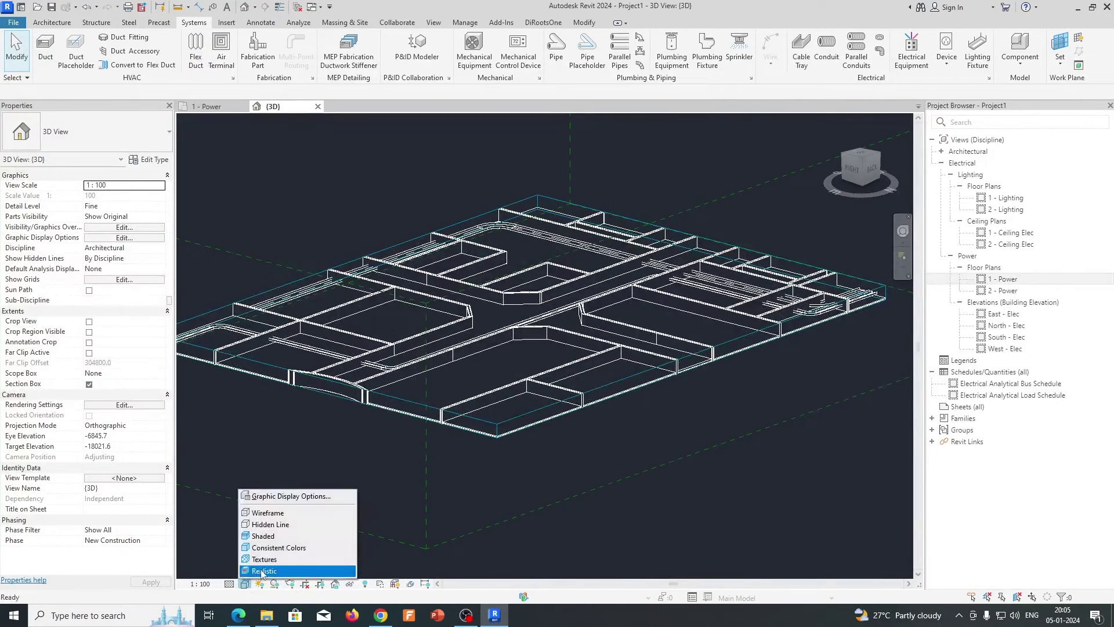
left_click(355, 475)
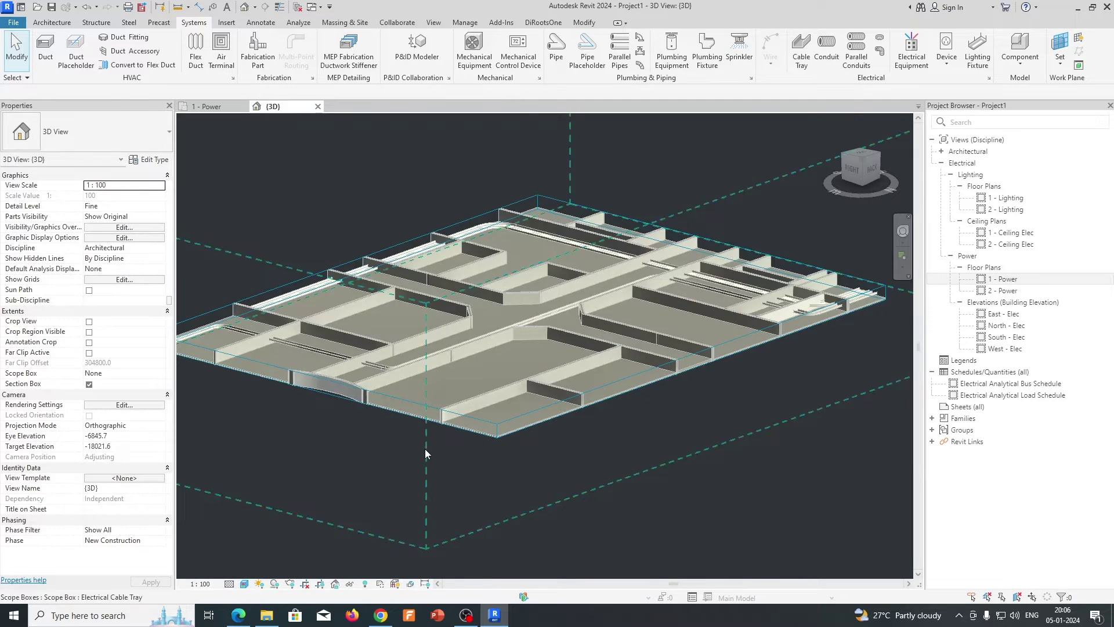
mouse_move(427, 448)
middle_mouse_down("shift")
mouse_move(531, 498)
mouse_move(468, 522)
middle_mouse_up("shift")
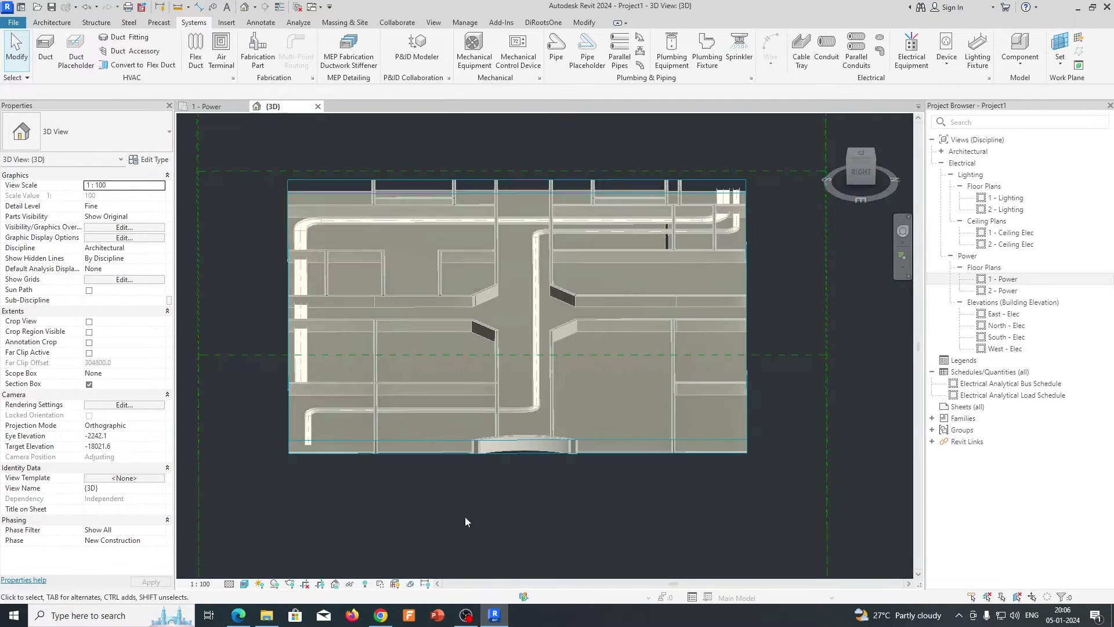
left_click(244, 584)
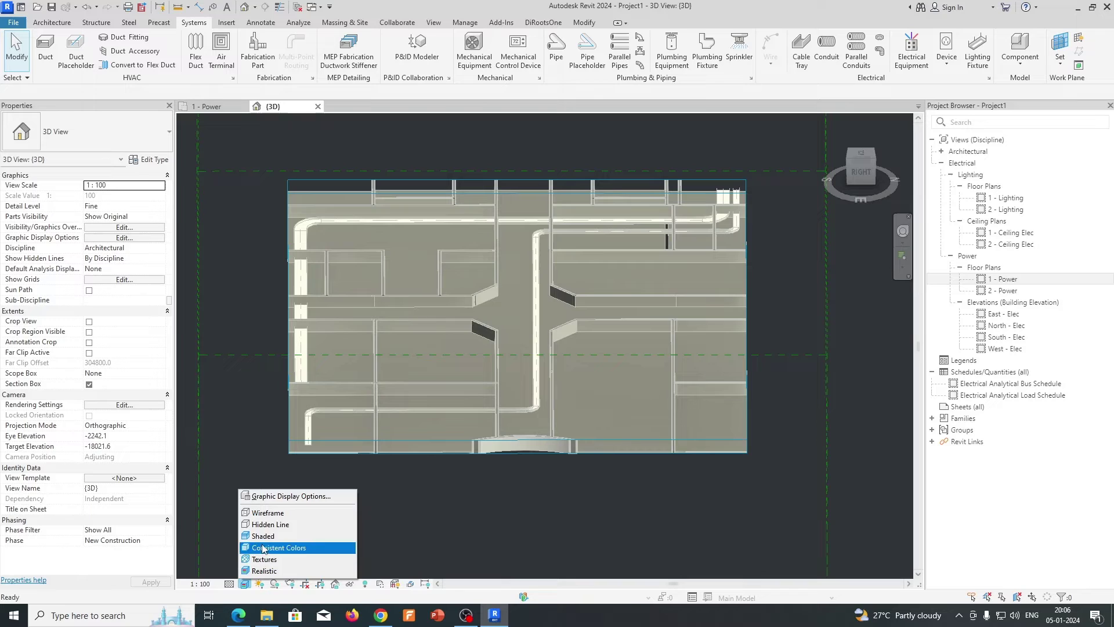
left_click(269, 536)
middle_click_drag(388, 521, 540, 440, "shift")
Step: Extend the section box down to the footings and return to the 1 - Power plan
left_click(563, 414)
left_click_drag(526, 354, 526, 478)
key("Escape")
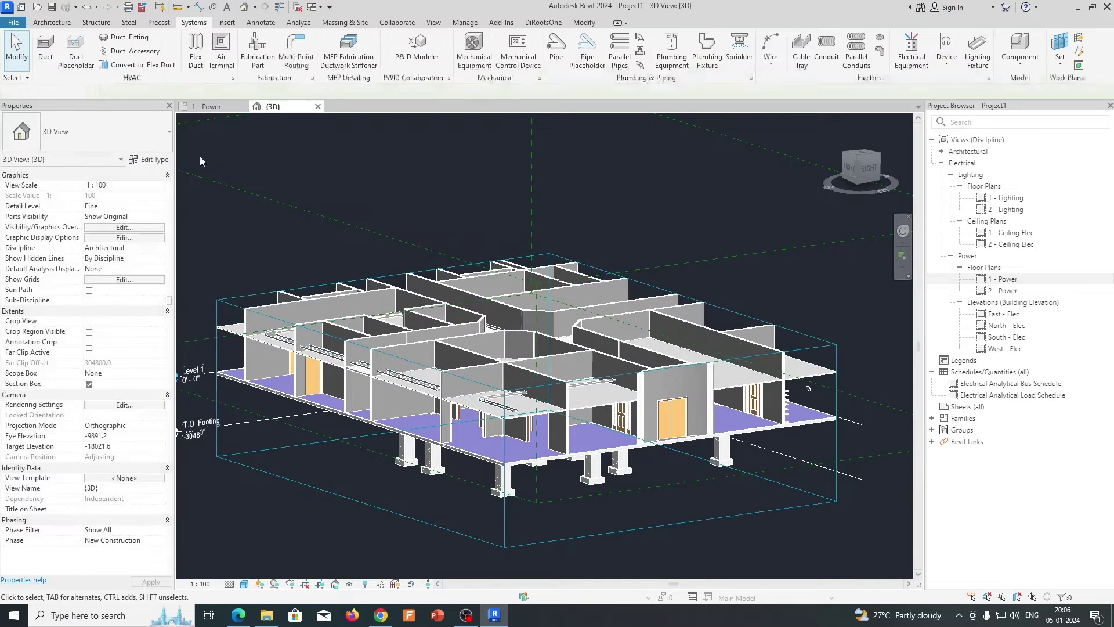
left_click(210, 106)
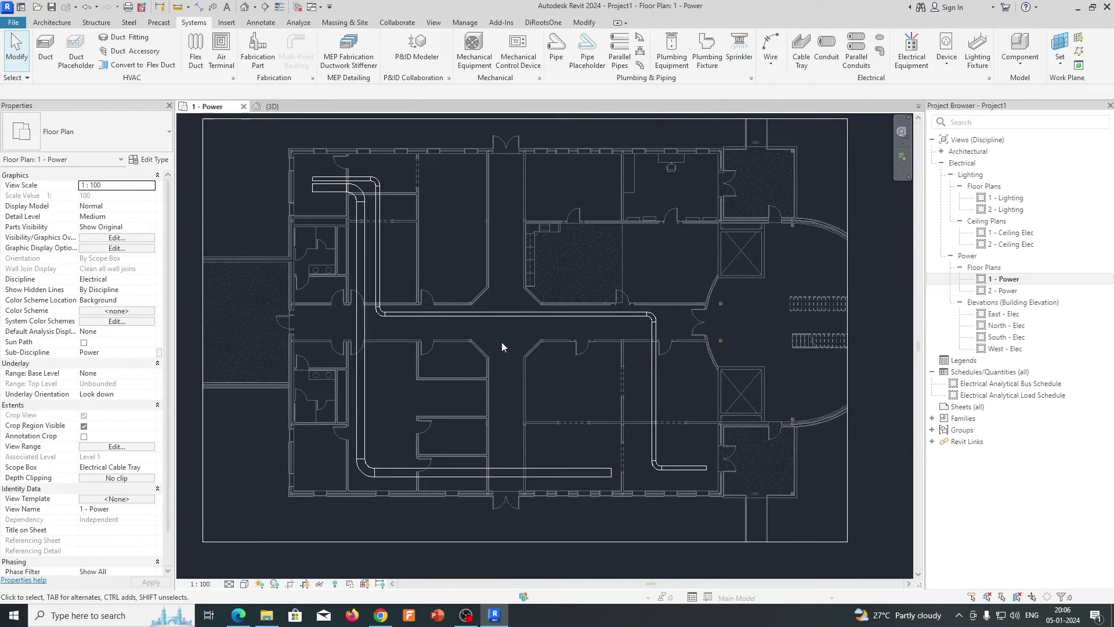
middle_click_drag(503, 342, 493, 352)
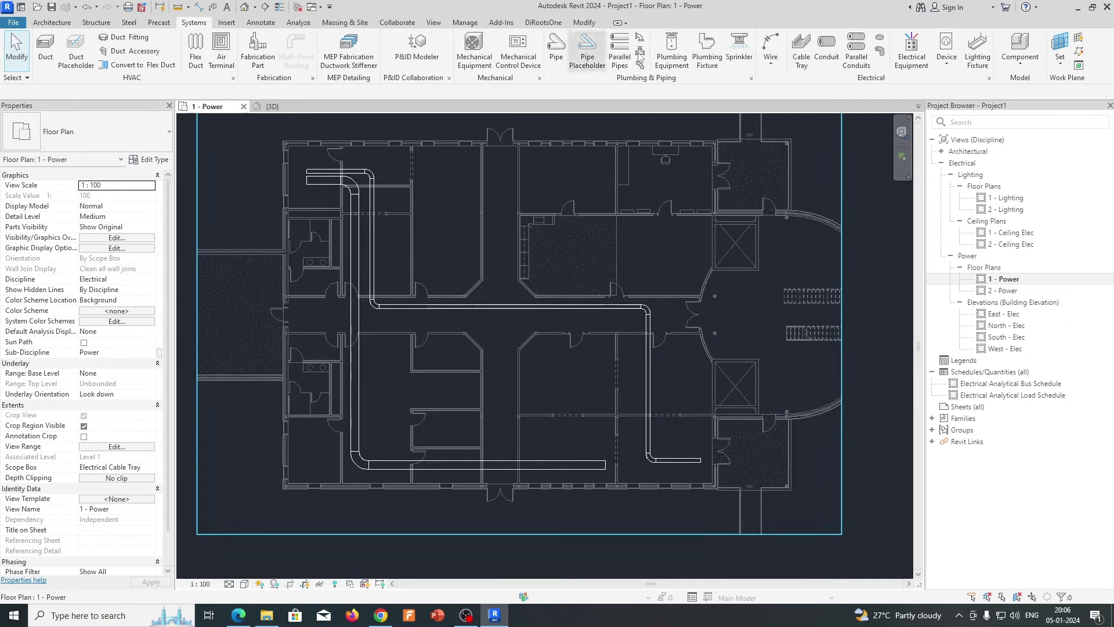
Step: Duplicate CT-02 as a third cable tray type, CT-03, for new trays
left_click(800, 52)
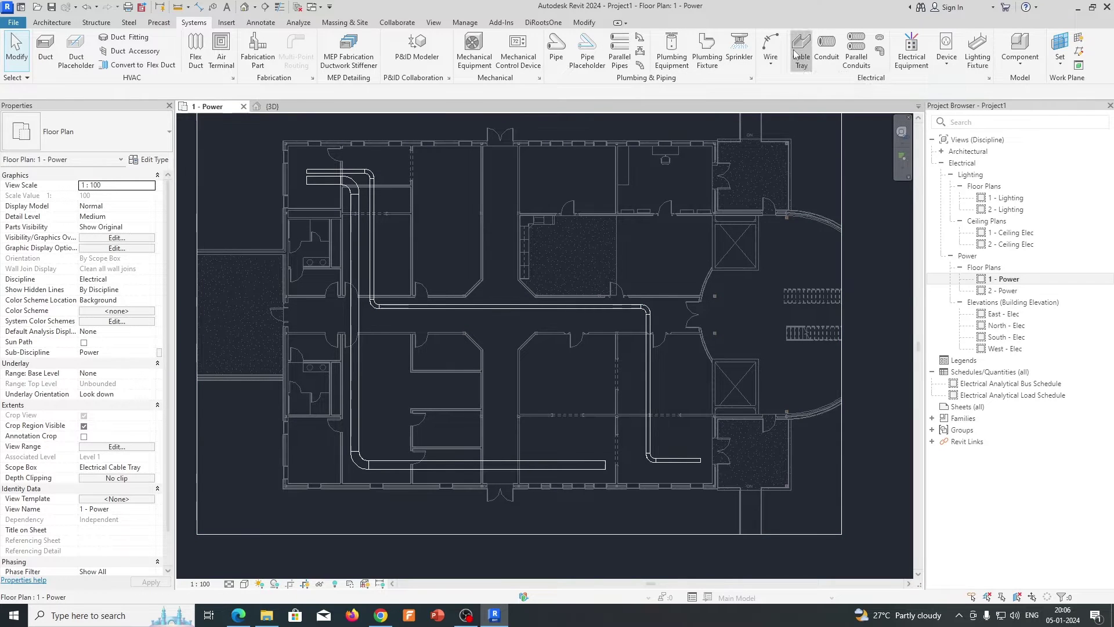
left_click(150, 160)
left_click(649, 174)
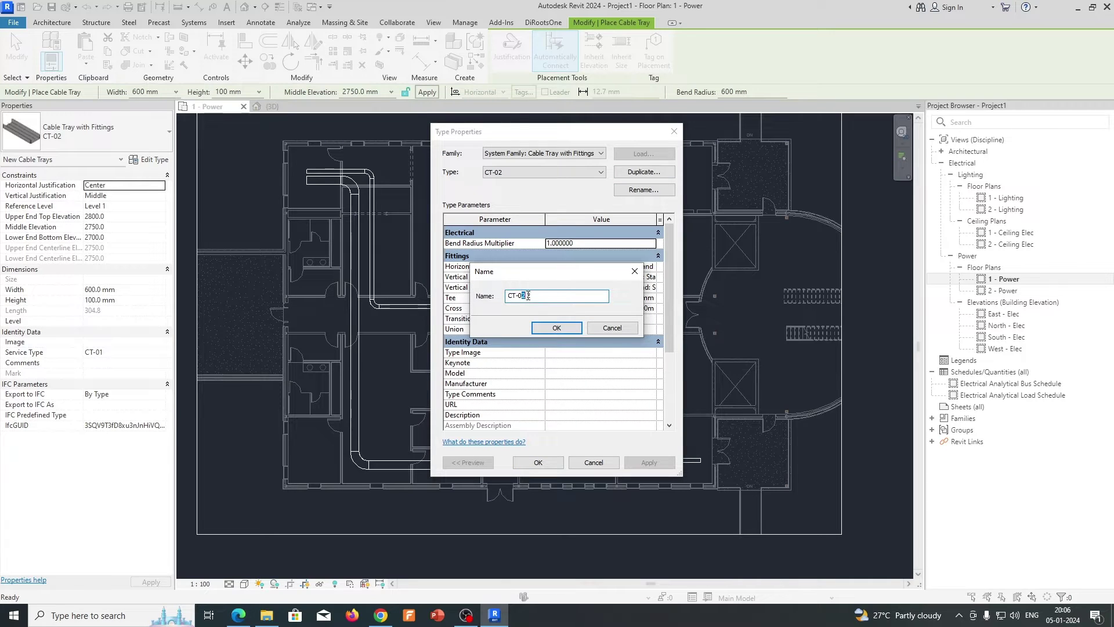
left_click(548, 333)
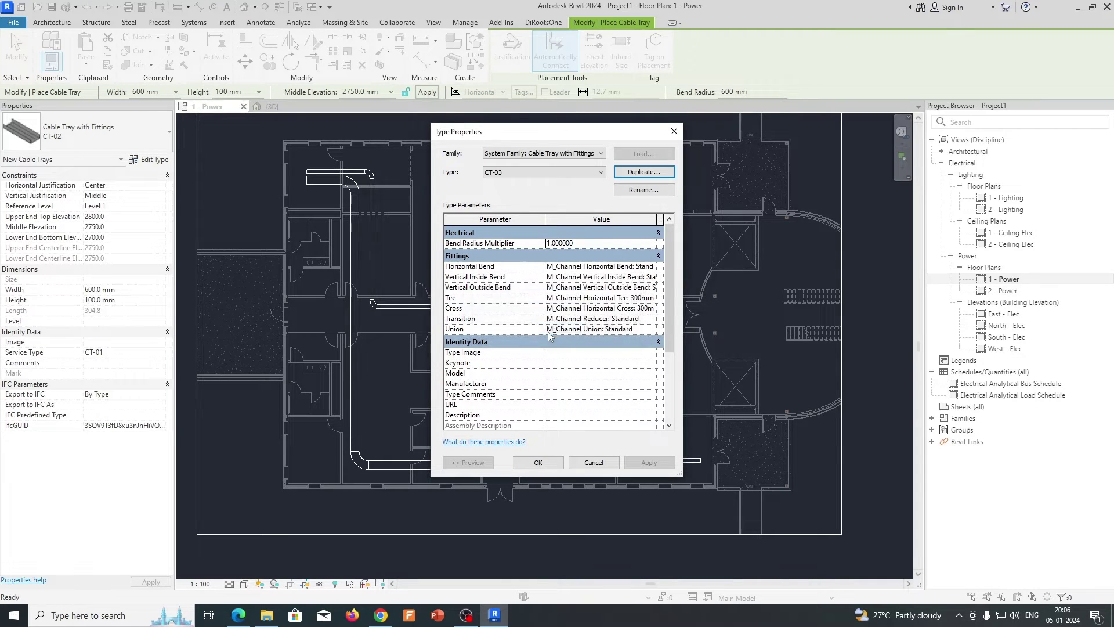
left_click(538, 463)
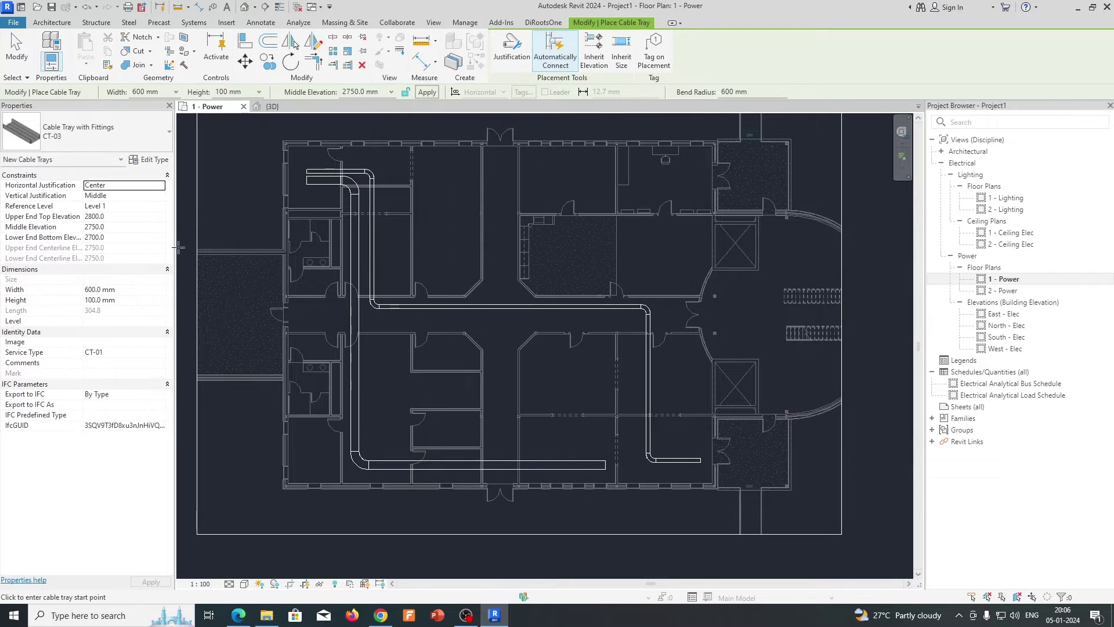
Step: Change the Service Type from CT-01 to CT-02
left_click(128, 352)
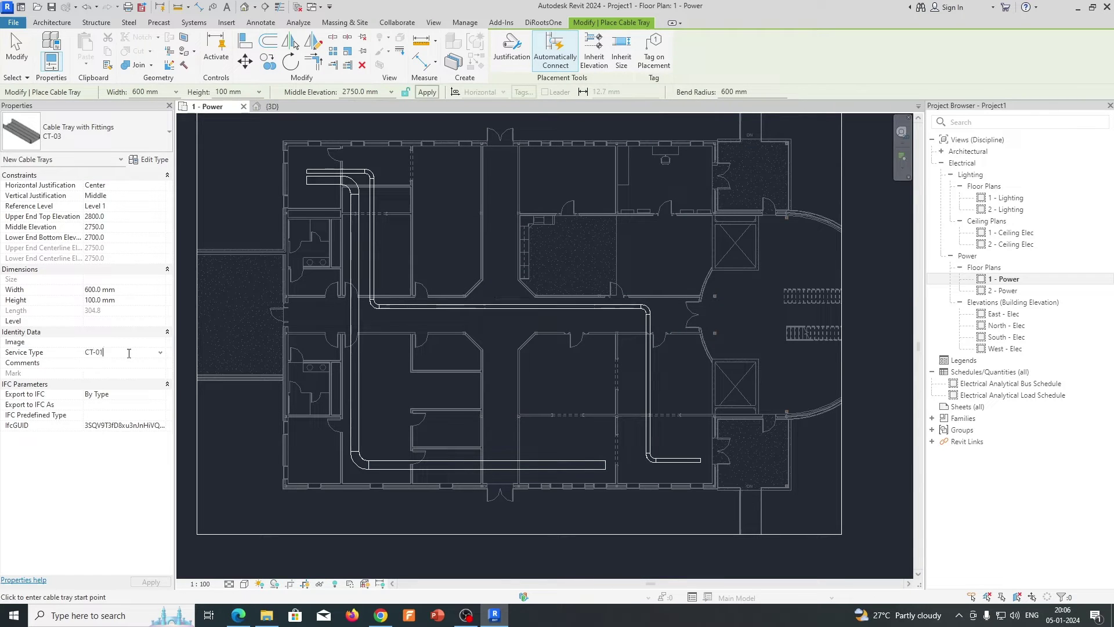
key("BackSpace")
type("2")
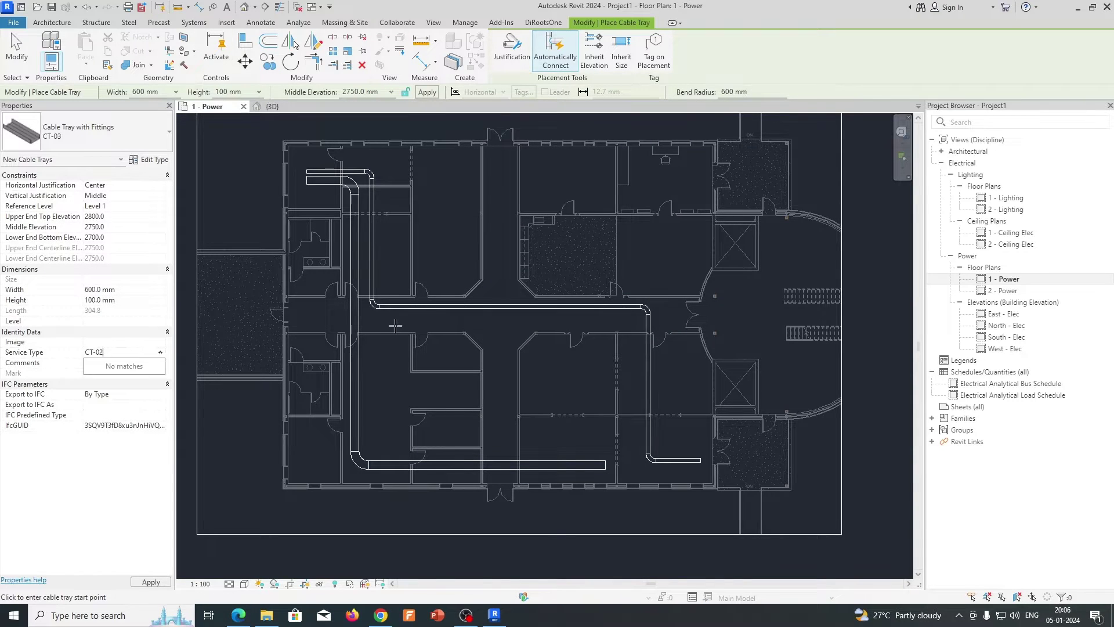
scroll(393, 320, "up", 1)
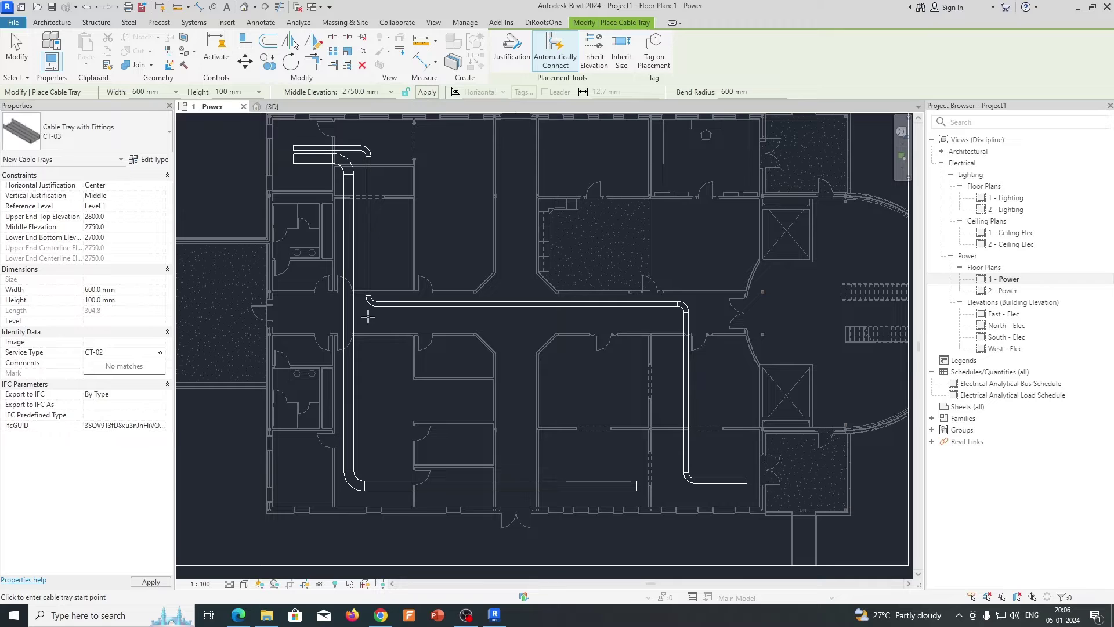
left_click(175, 91)
left_click(171, 119)
Step: Draw a 900 mm tray across the central rooms, bending down then right
left_click(176, 92)
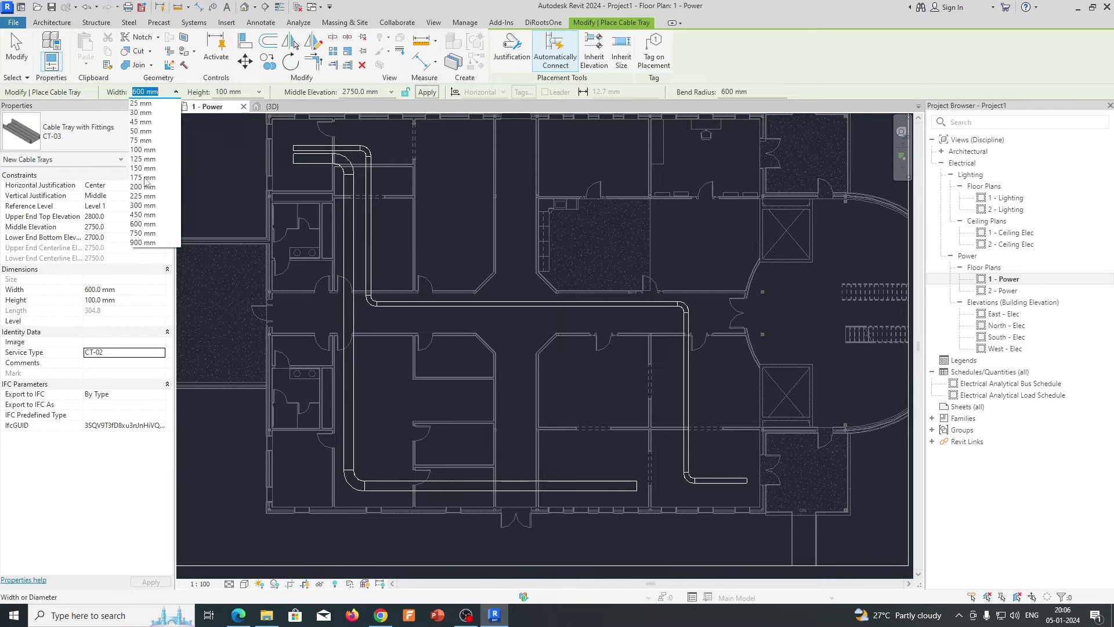
left_click(143, 243)
left_click(375, 318)
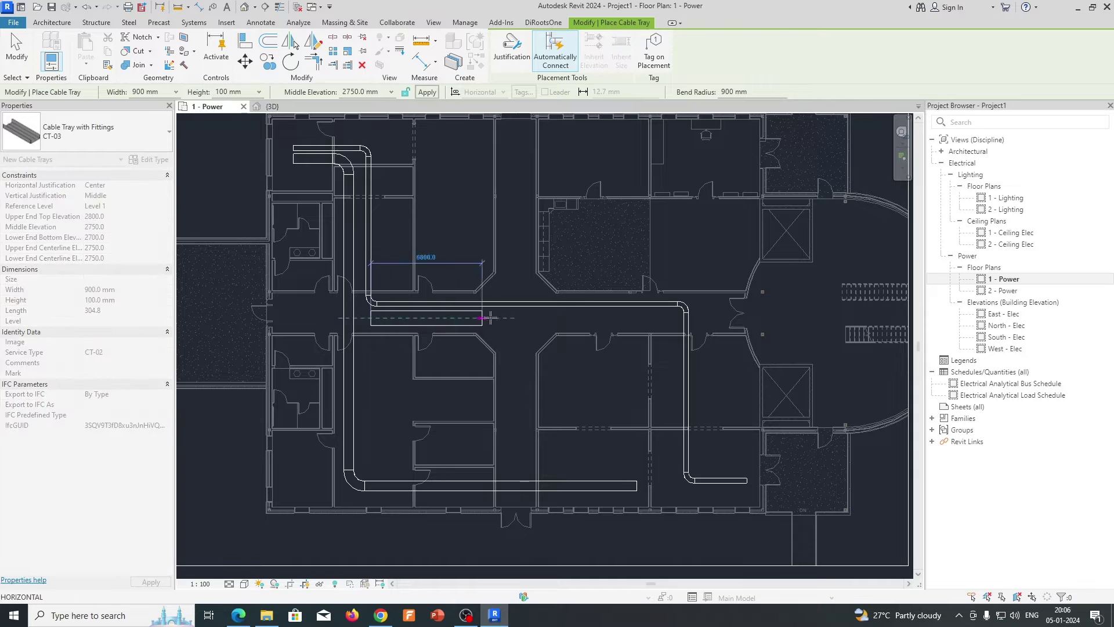
left_click(515, 319)
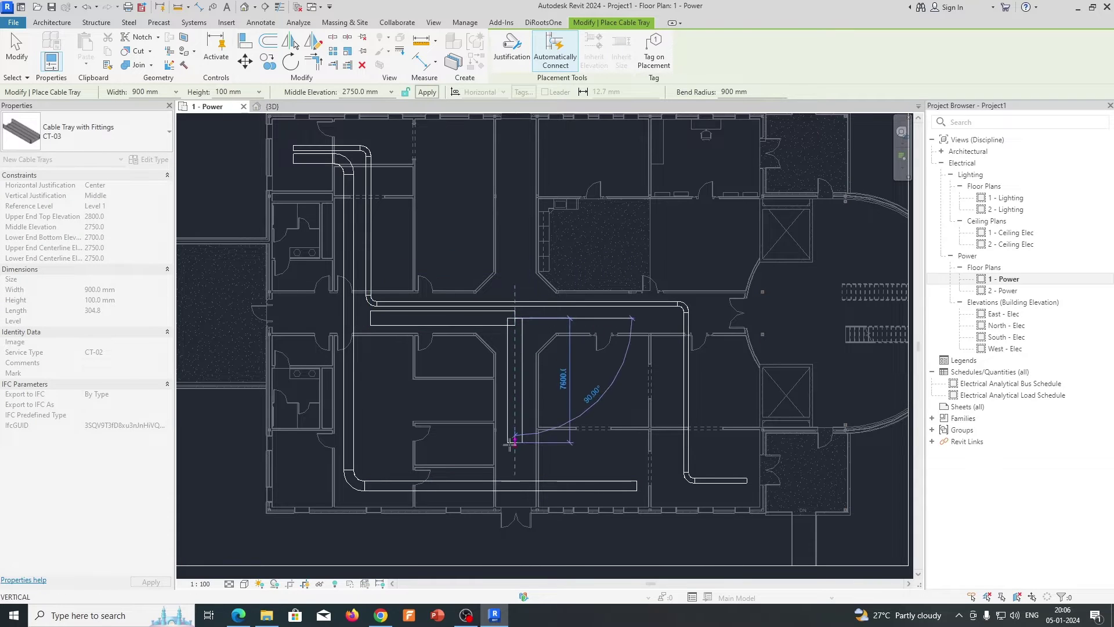
left_click(515, 460)
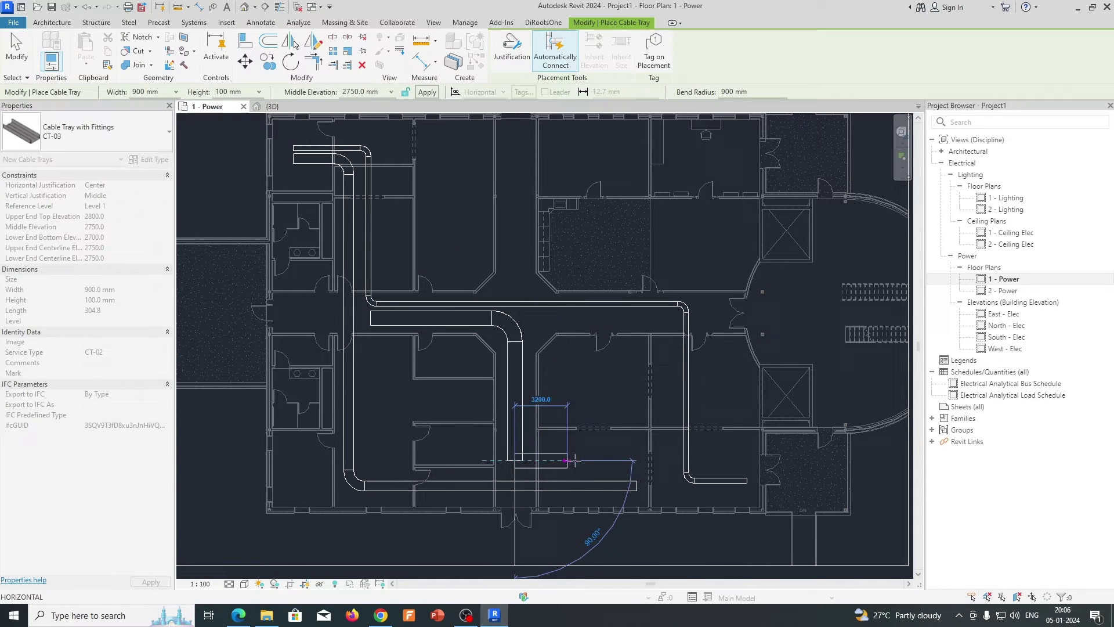
left_click(609, 460)
key("Escape")
key("Escape")
middle_click_drag(561, 401, 561, 386)
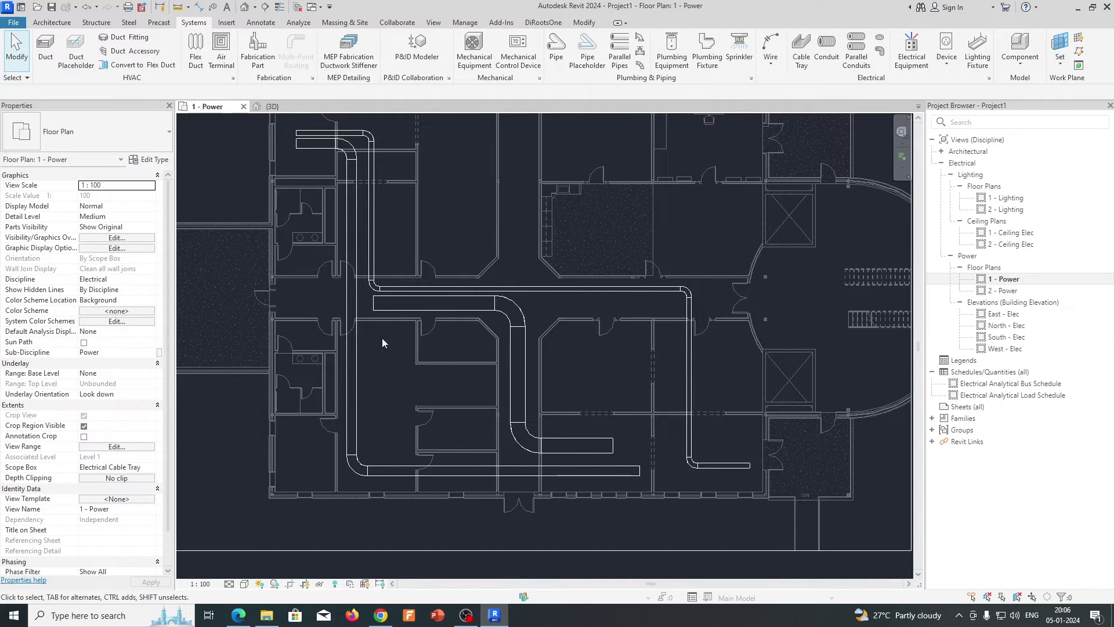
Step: Set the left-side 600 mm tray chain's Service Type to CT-02
left_click(353, 372)
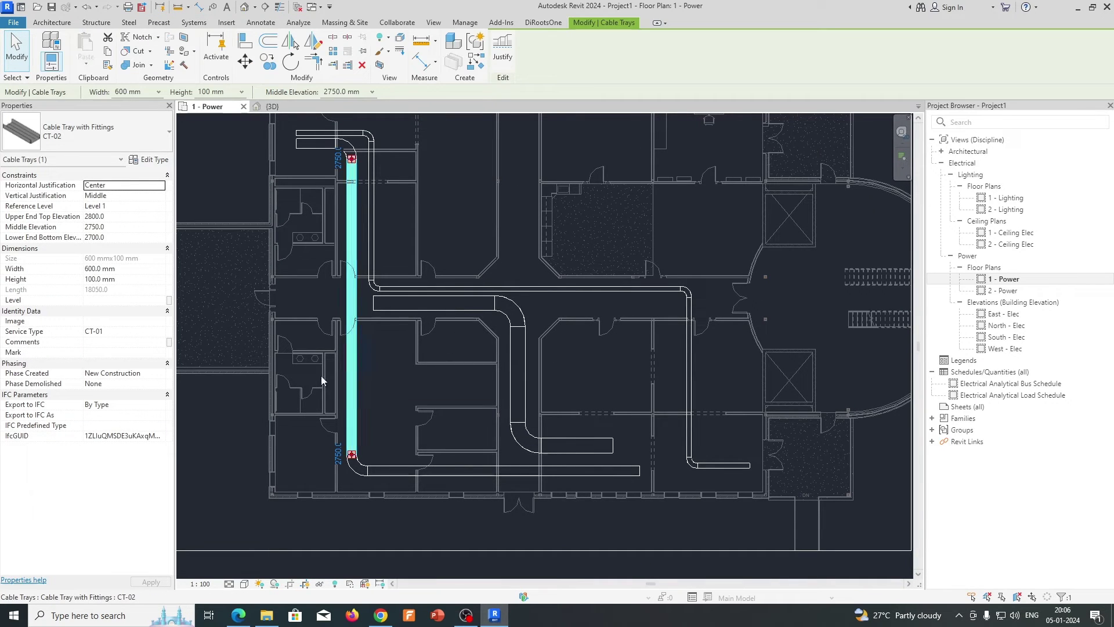
key("Tab")
left_click(353, 382)
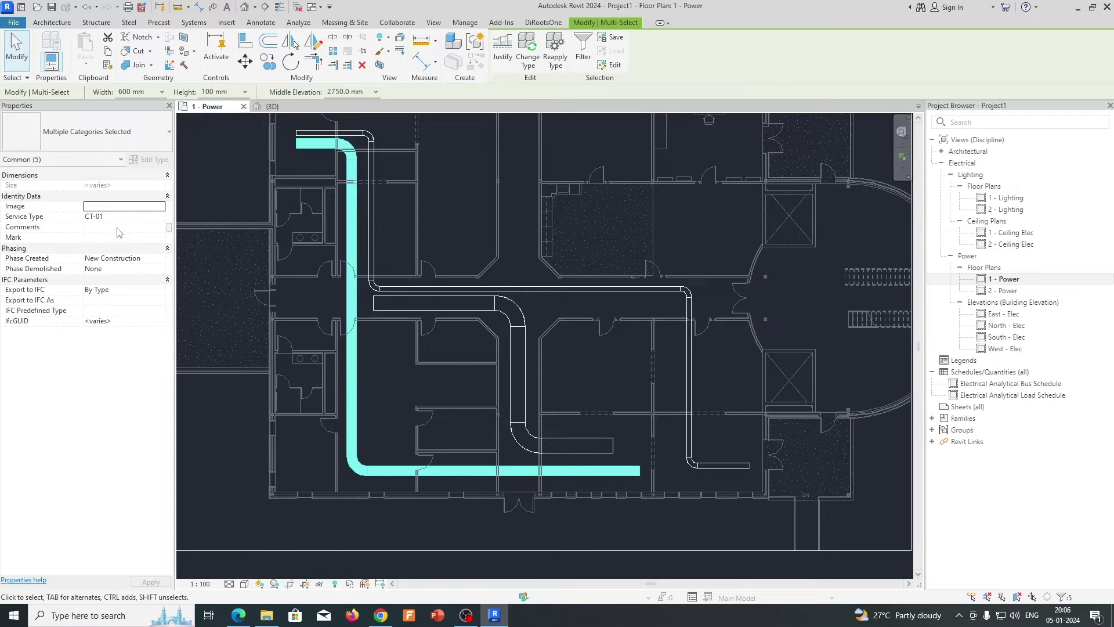
key("BackSpace")
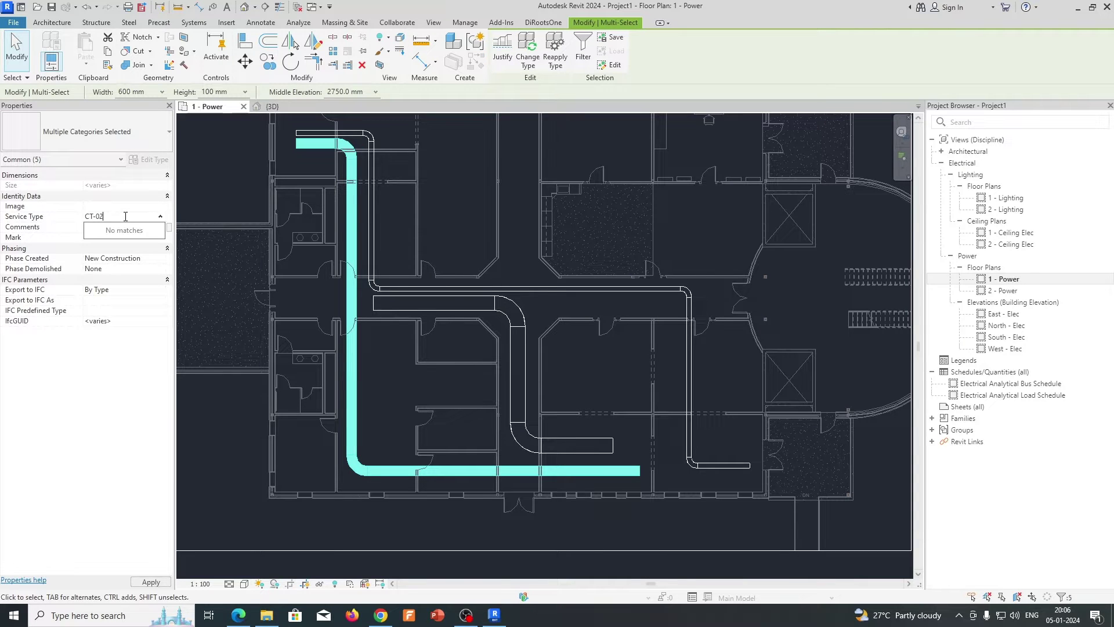
type("2")
left_click(391, 364)
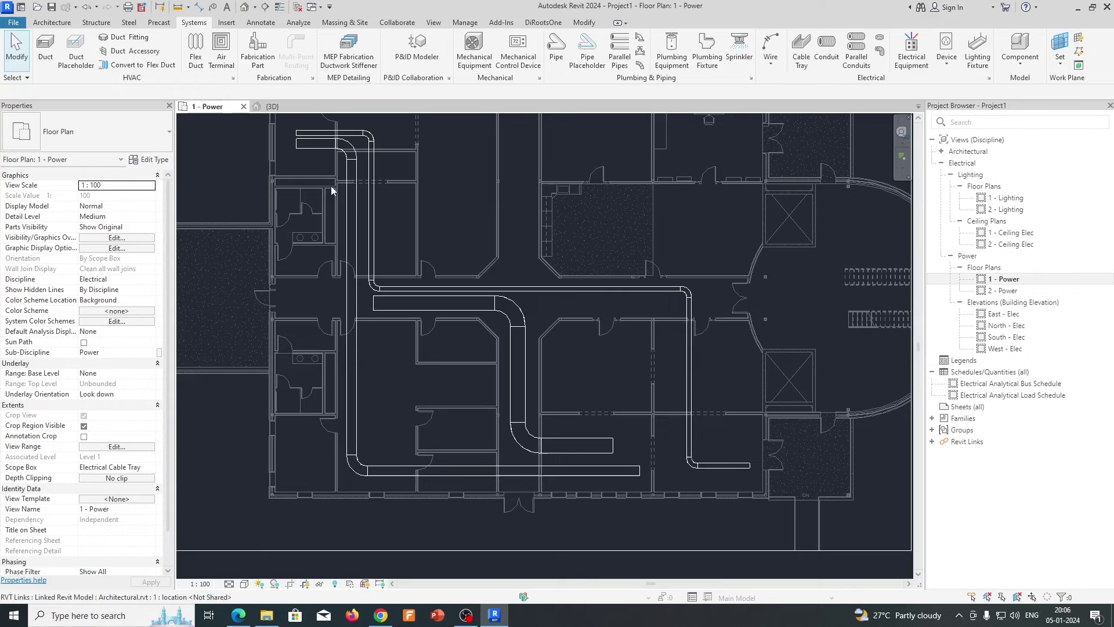
Step: Select the five-piece connected tray network to verify it, then clear the selection and pan
left_click(305, 151)
key("Tab")
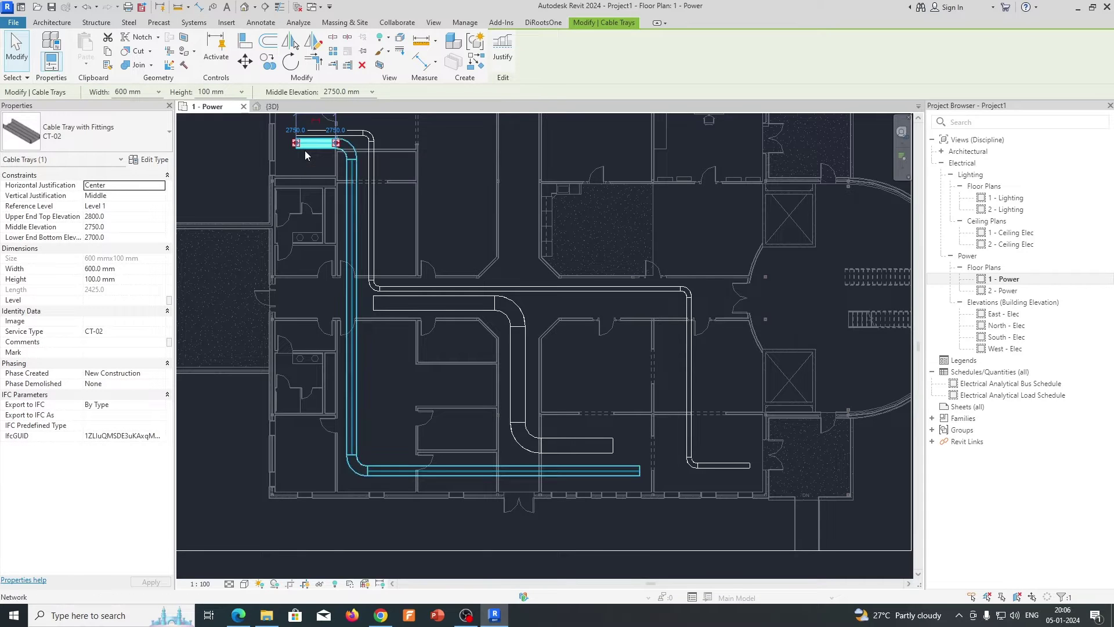
left_click(305, 151)
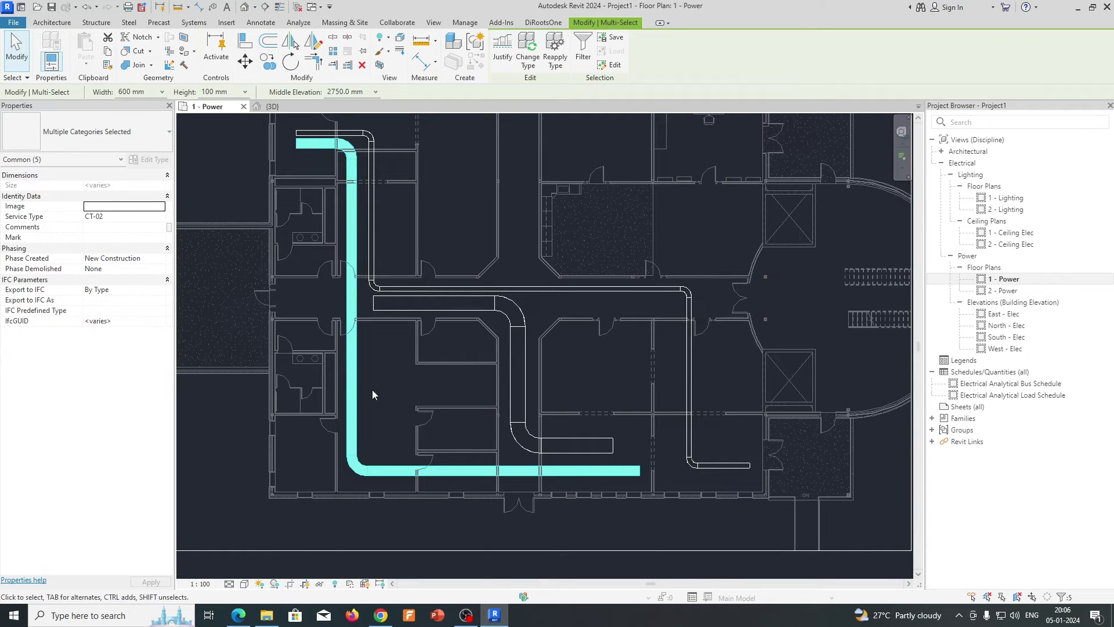
left_click(436, 416)
key("Escape")
middle_click_drag(405, 391, 397, 458)
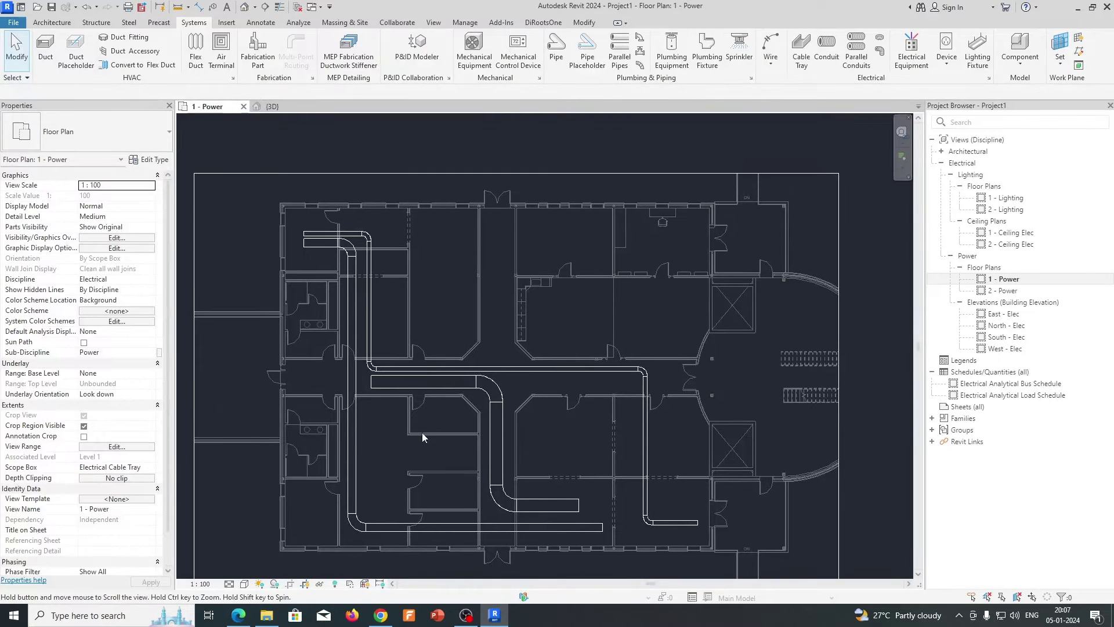
Step: Open 2 - Power and draw a CT-01 tray run from the upper-left room to the lower-right rooms
double_click(1007, 290)
middle_click_drag(489, 337, 538, 325)
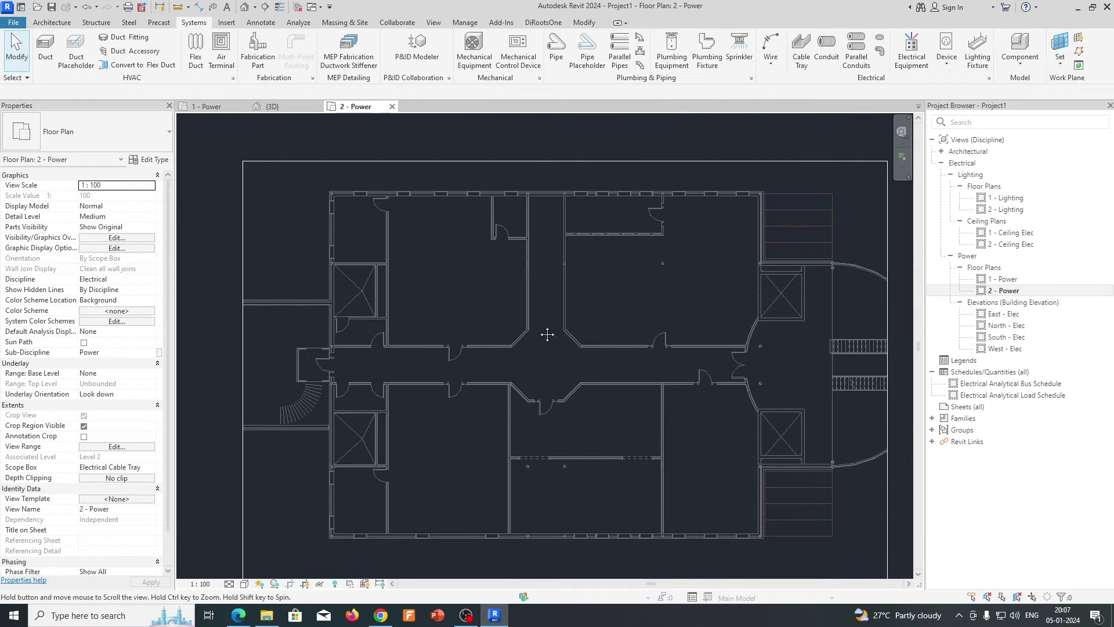
left_click(804, 53)
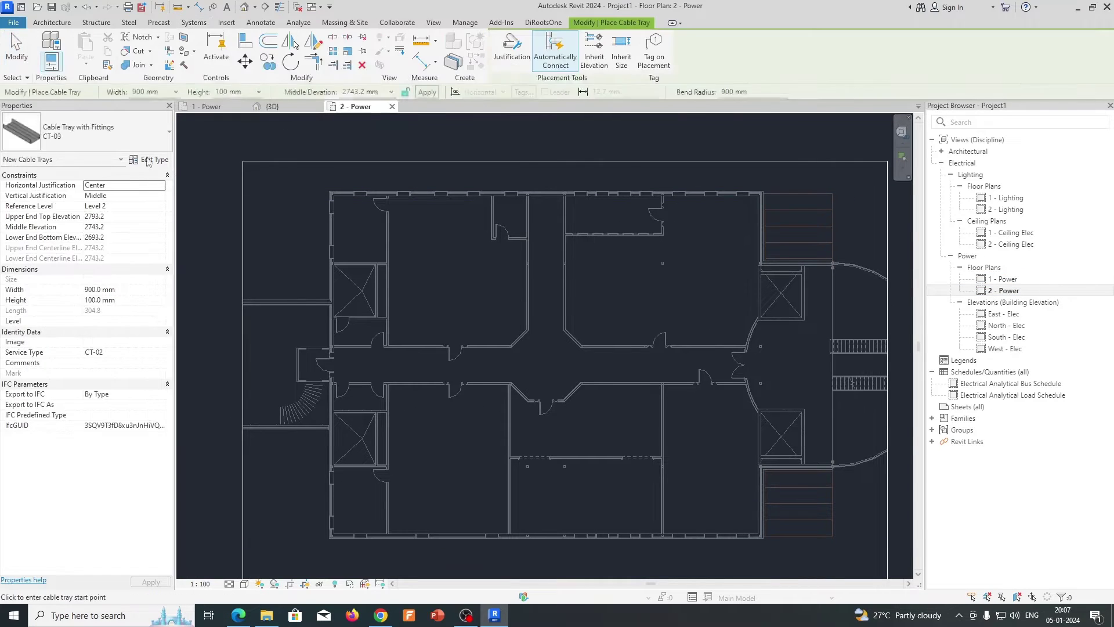
left_click(109, 134)
left_click(49, 190)
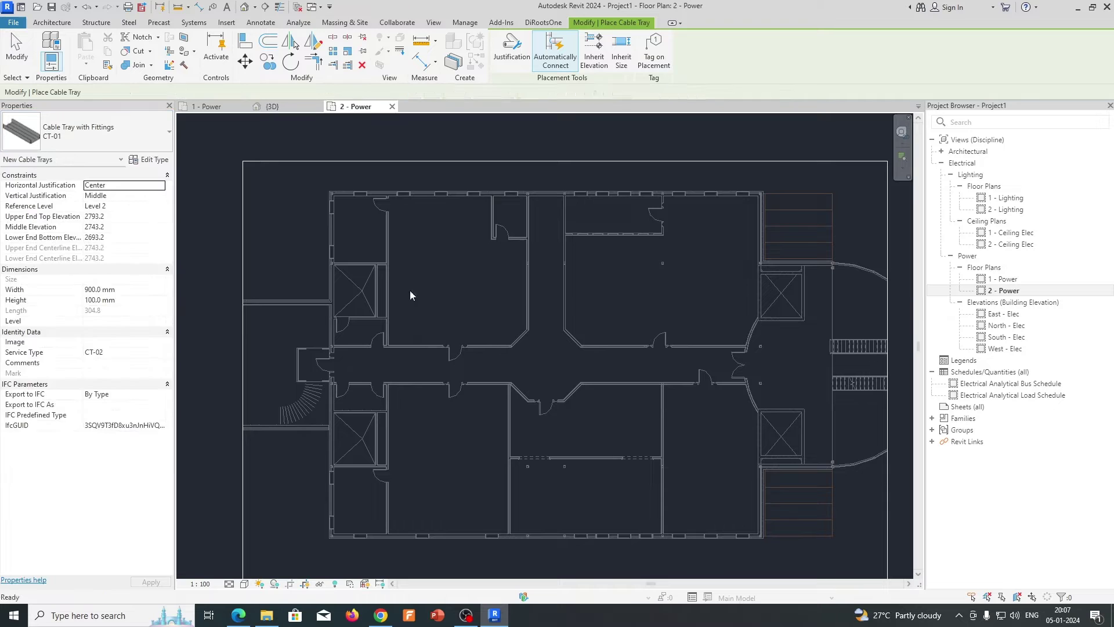
left_click(424, 229)
left_click(425, 368)
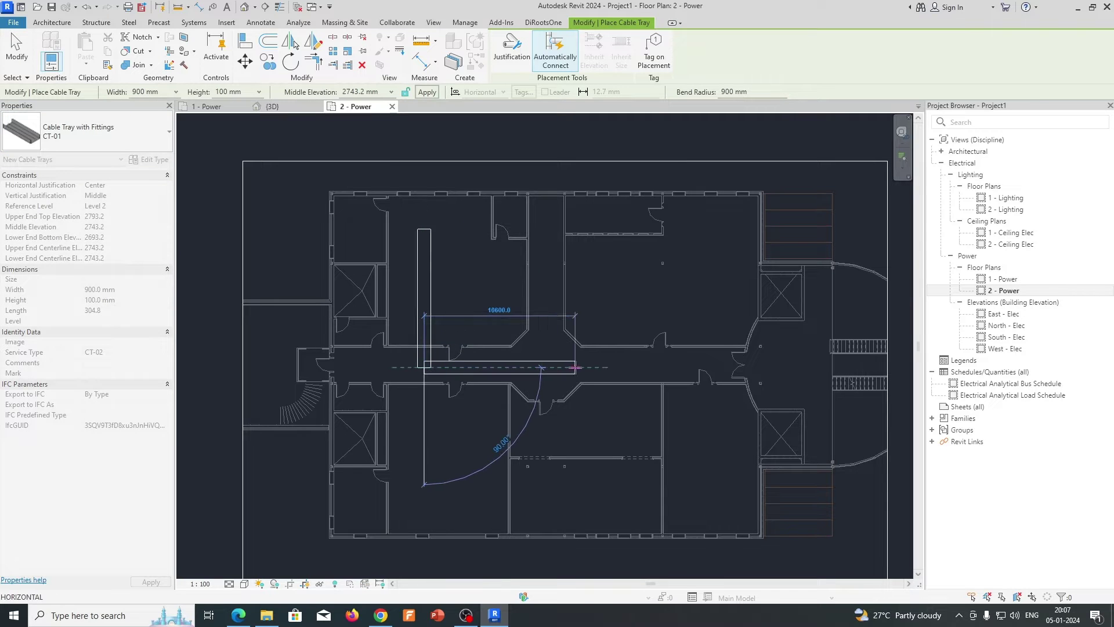
left_click(548, 368)
left_click(548, 259)
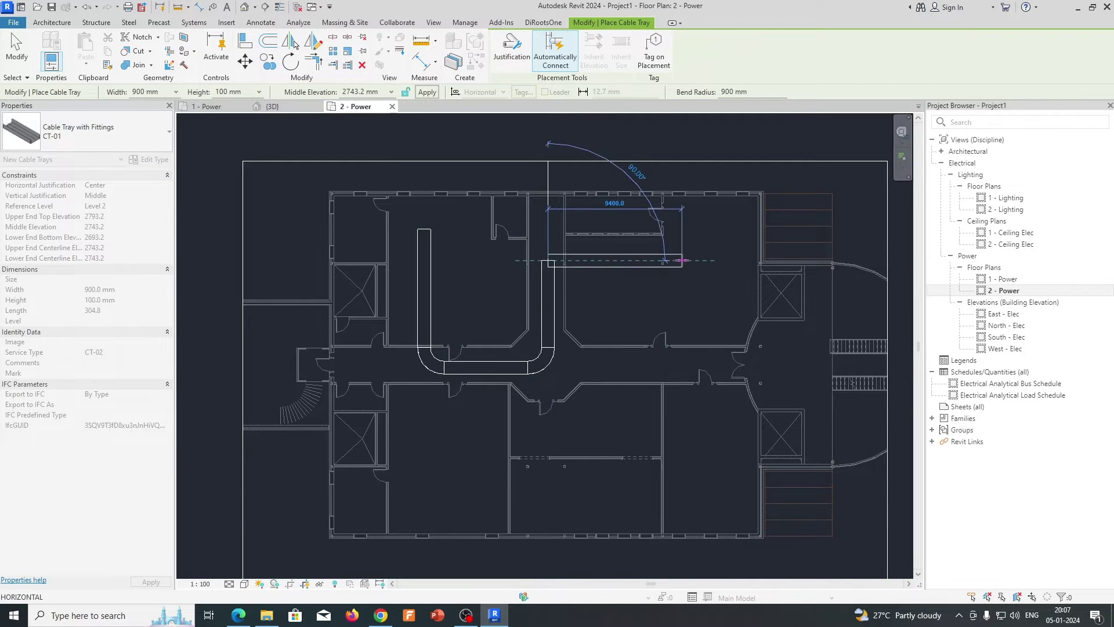
left_click(698, 260)
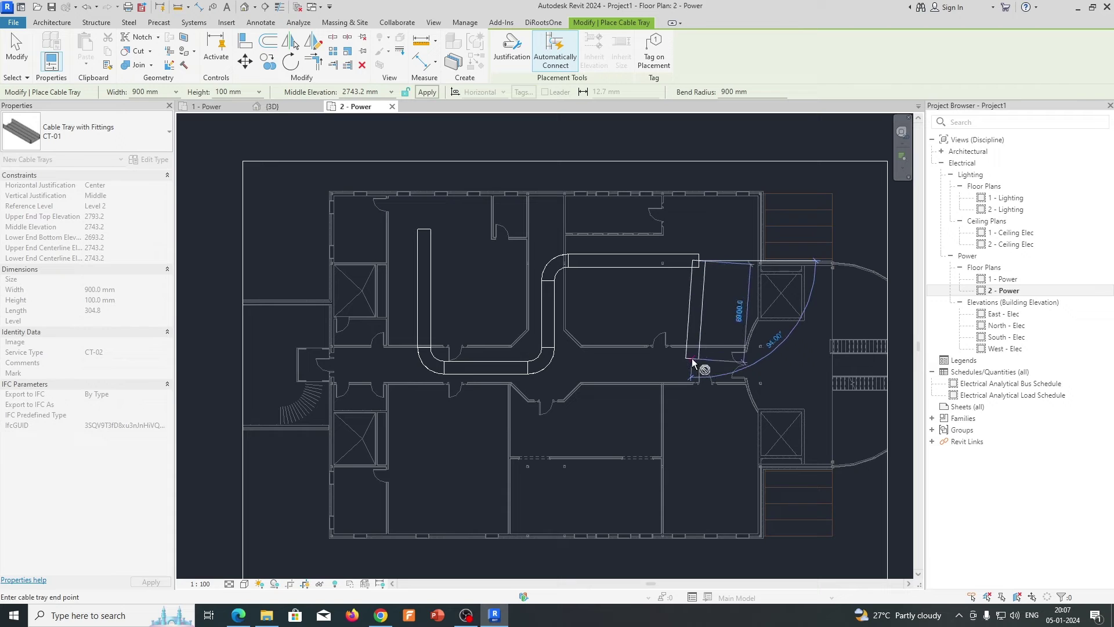
left_click(698, 478)
key("Escape")
key("Escape")
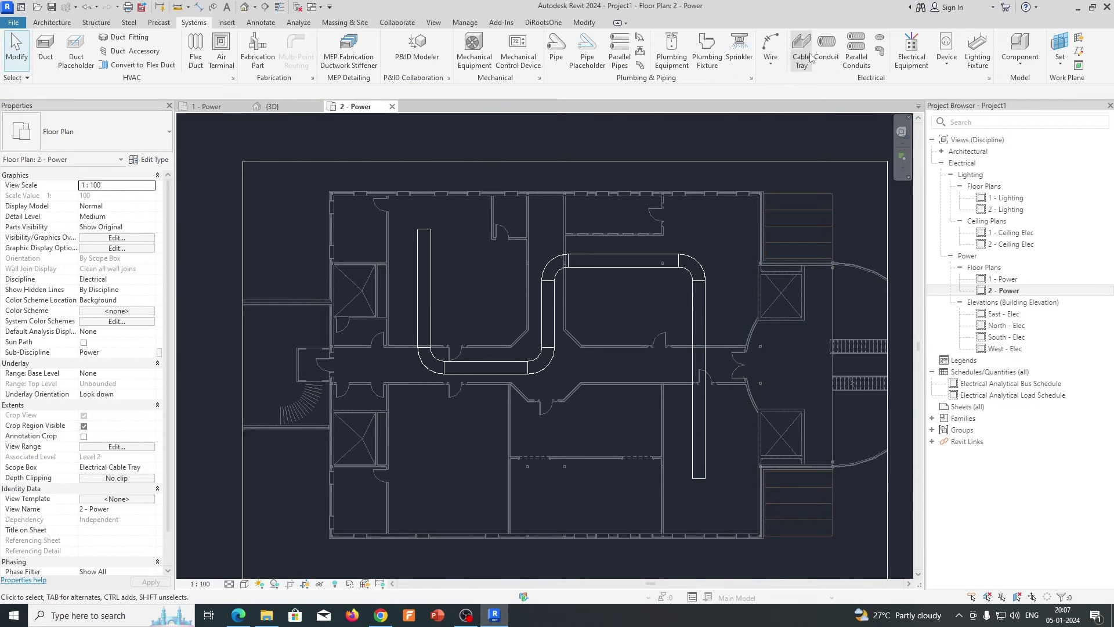
Step: Draw a 450 mm CT-02 tray with Service Type CT-02 down the left corridor, turning right
left_click(801, 48)
left_click(175, 91)
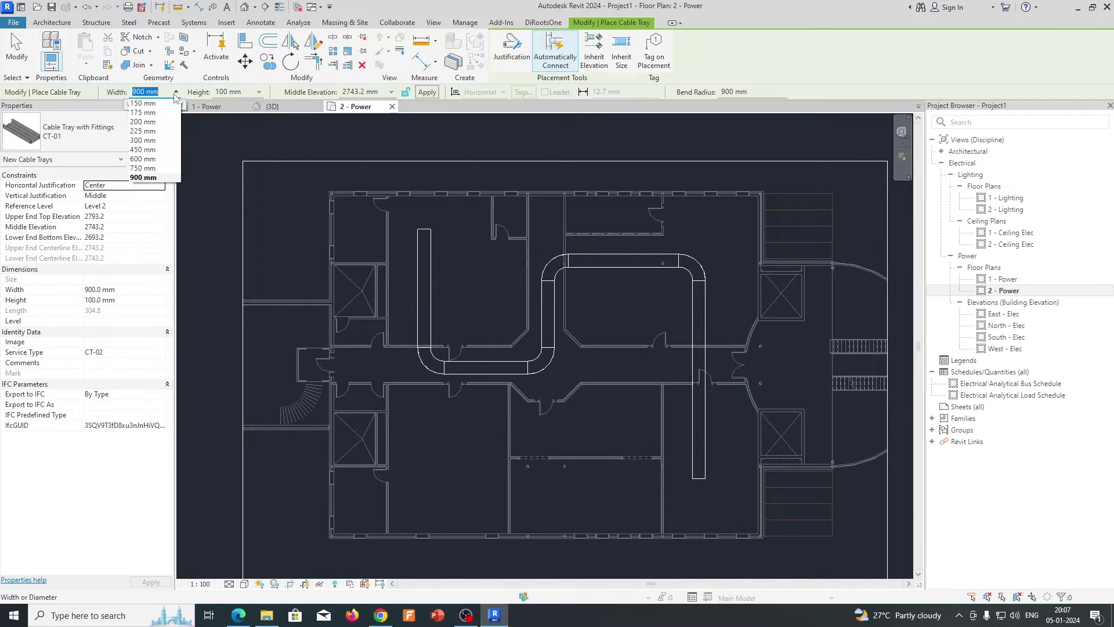
left_click(145, 214)
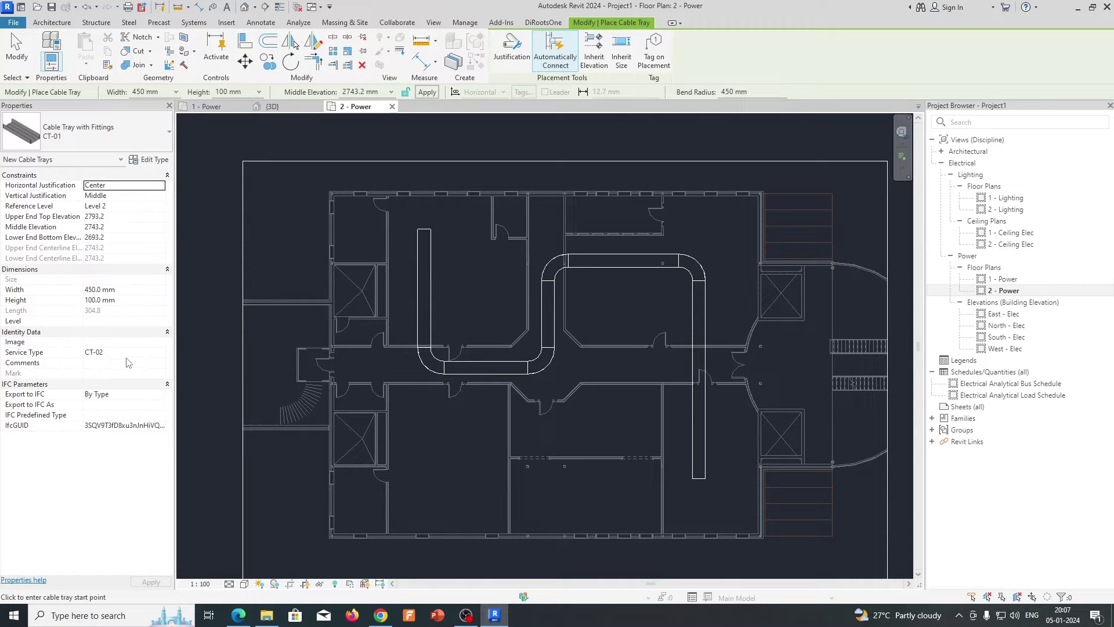
left_click(106, 129)
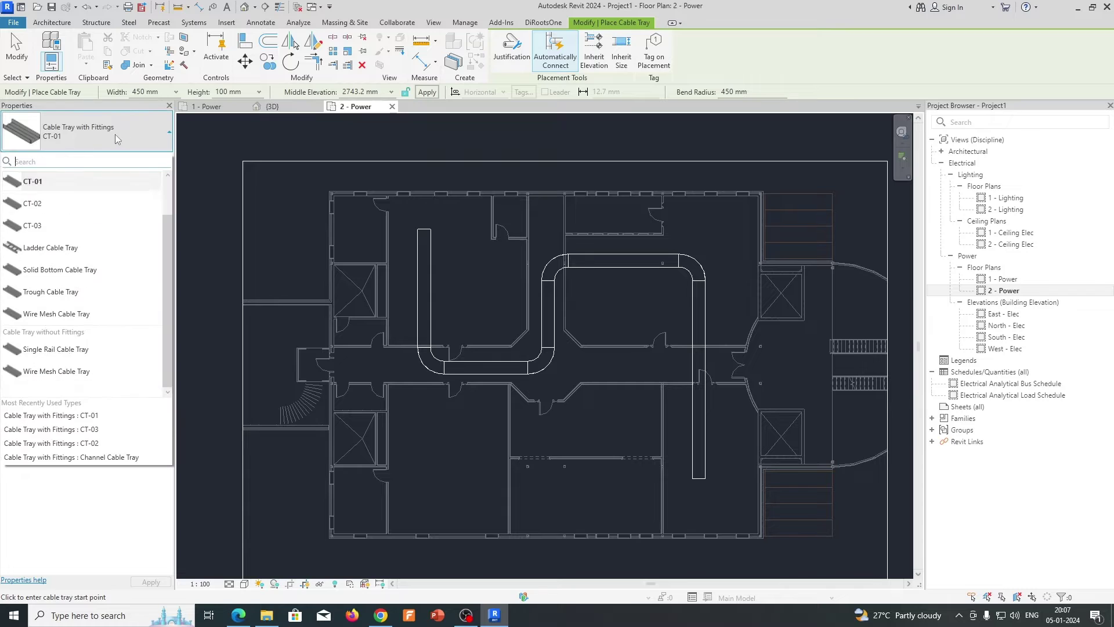
left_click(30, 204)
left_click(135, 352)
type("CT-02")
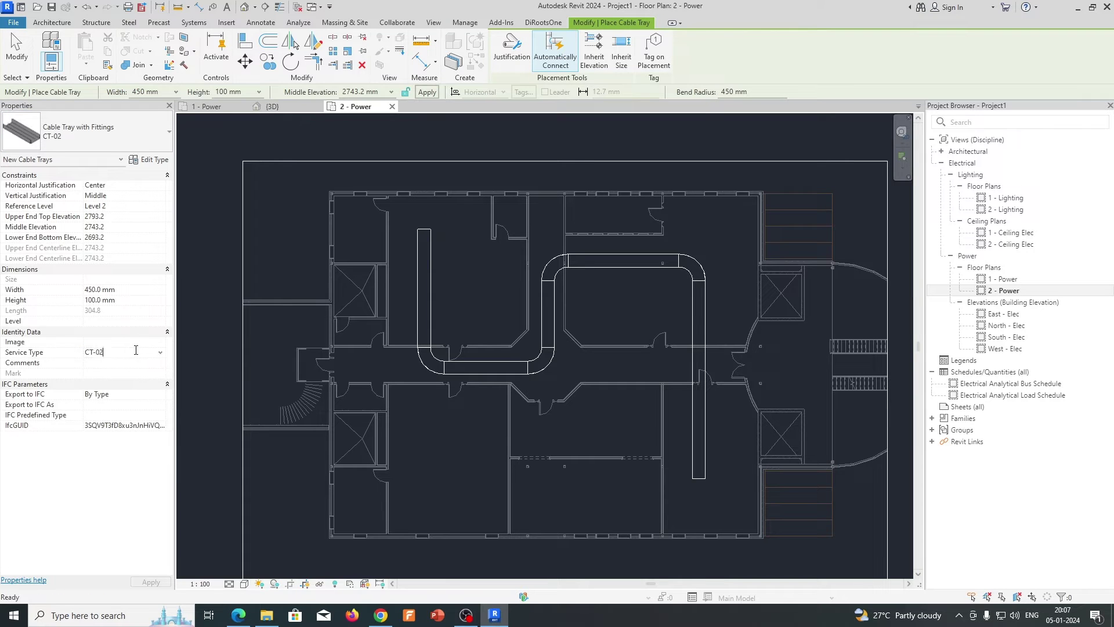
left_click(404, 235)
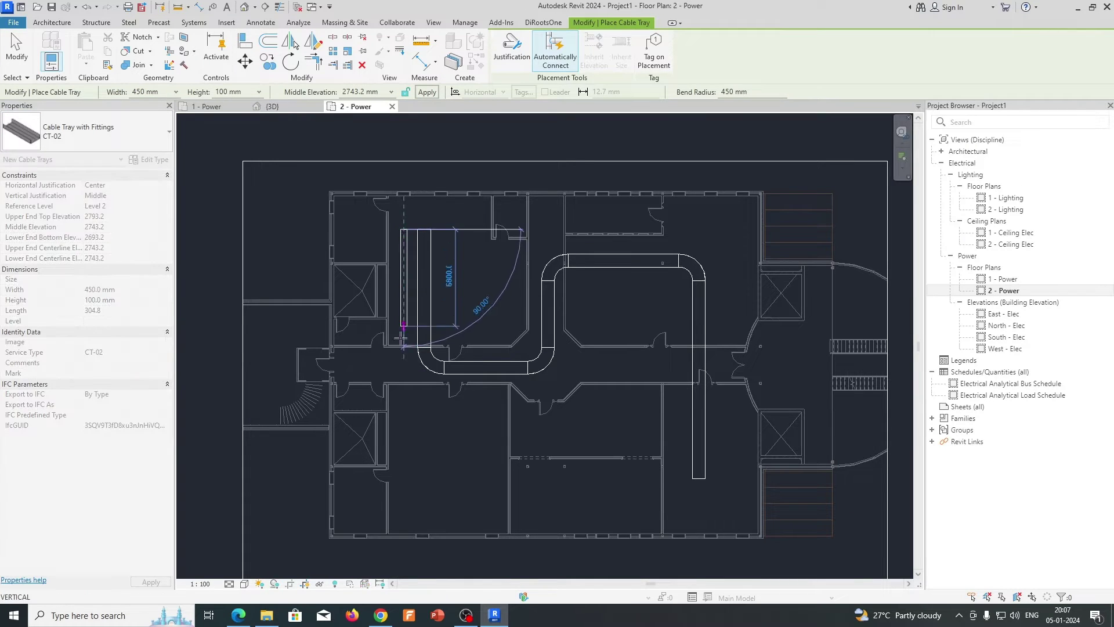
left_click(404, 464)
left_click(560, 464)
Step: Select the whole connected upper tray run and change its Service Type to CT-01
key("Escape")
key("Escape")
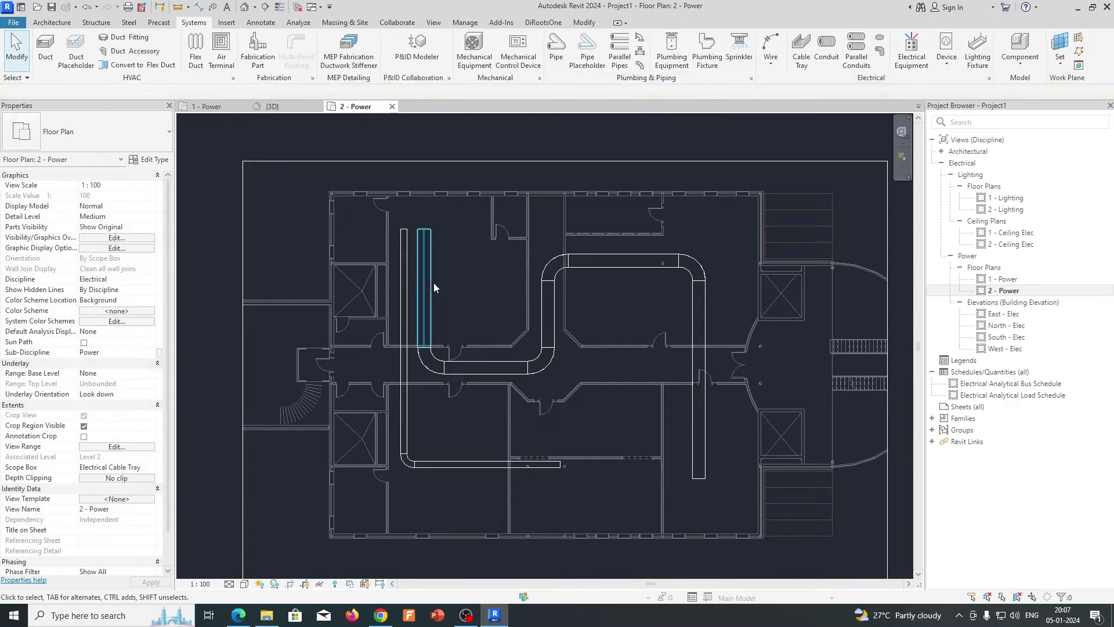
left_click(433, 285)
key("Tab")
left_click(432, 286)
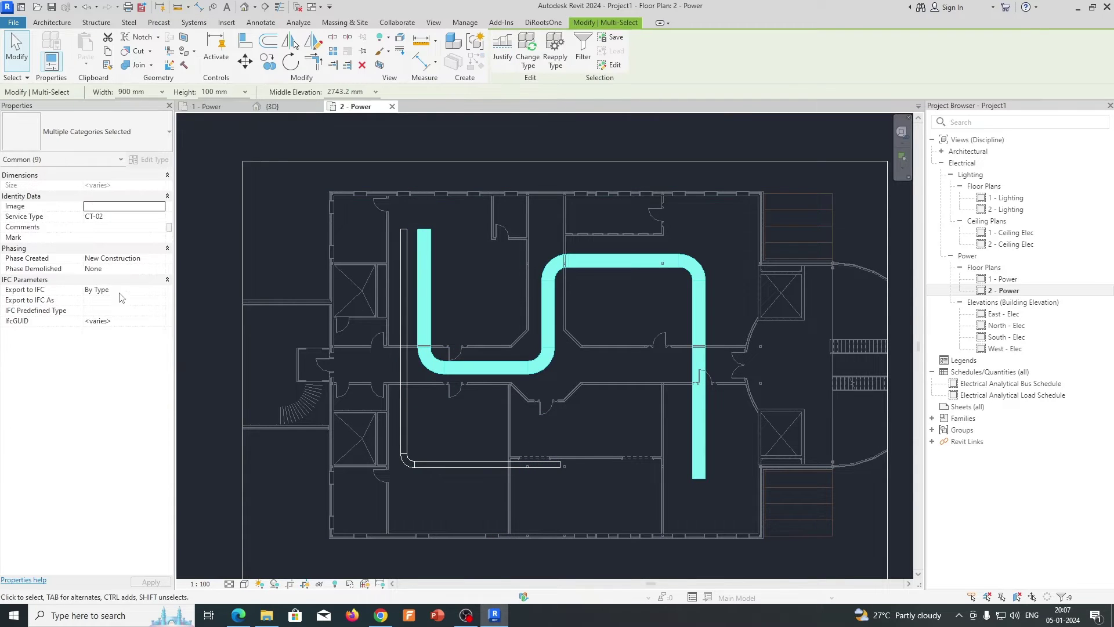
left_click(114, 215)
key("BackSpace")
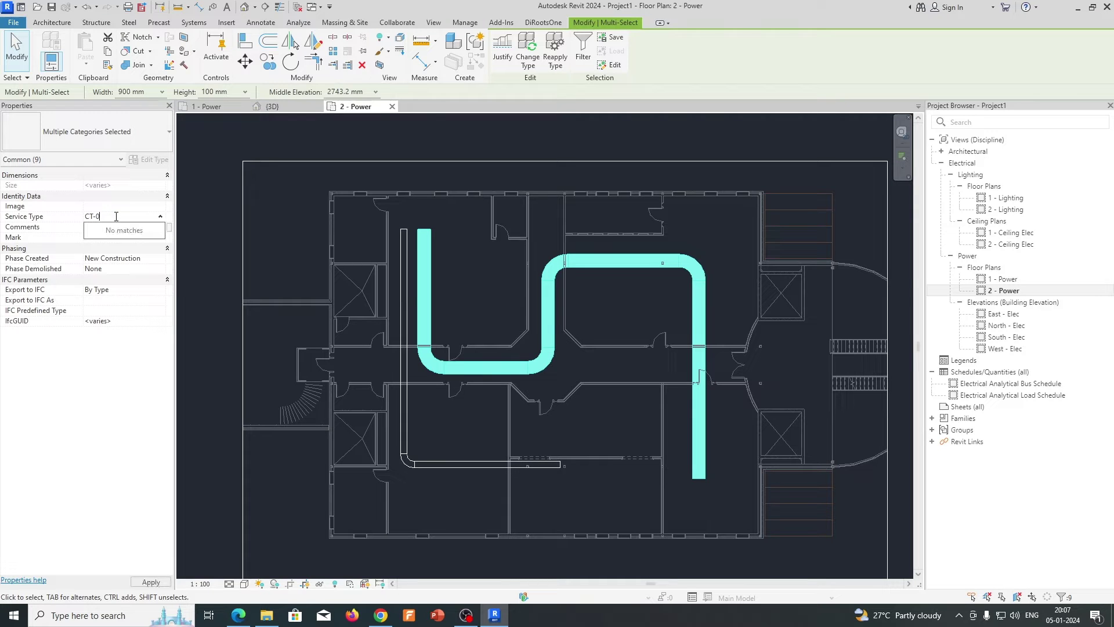
type("1")
left_click(458, 416)
Step: Nudge the lower horizontal cable tray slightly downward
middle_click_drag(548, 413, 504, 380)
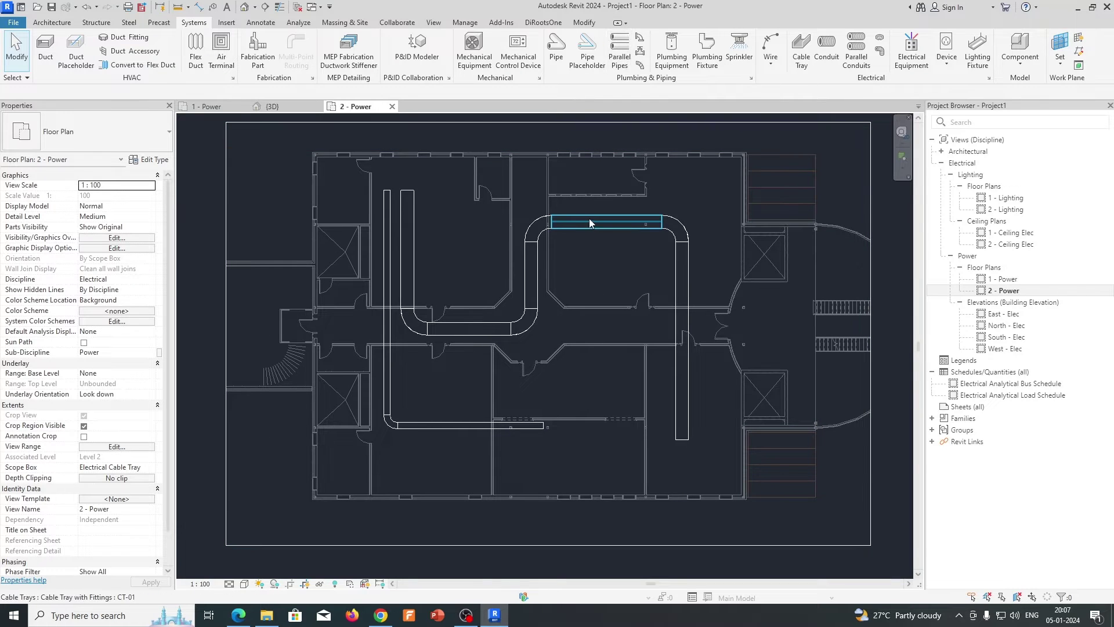
left_click(451, 428)
left_click_drag(451, 430, 450, 435)
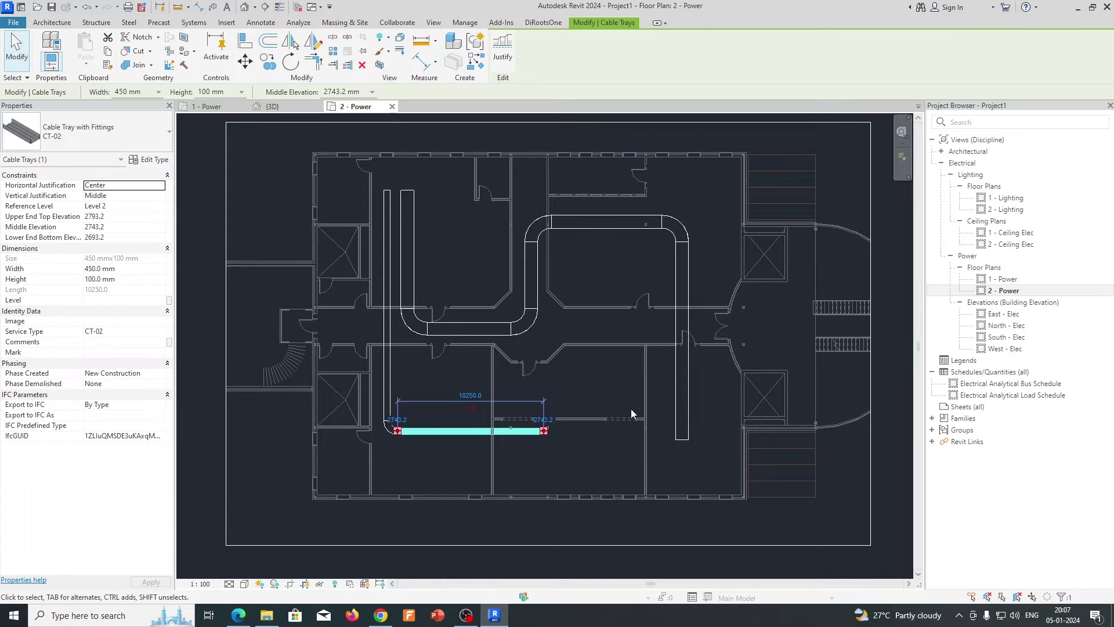
left_click(600, 388)
Step: Start a new cable tray (CT alias) set to 750 mm width, CT-03 type, Service Type CT-03
key("c")
key("t")
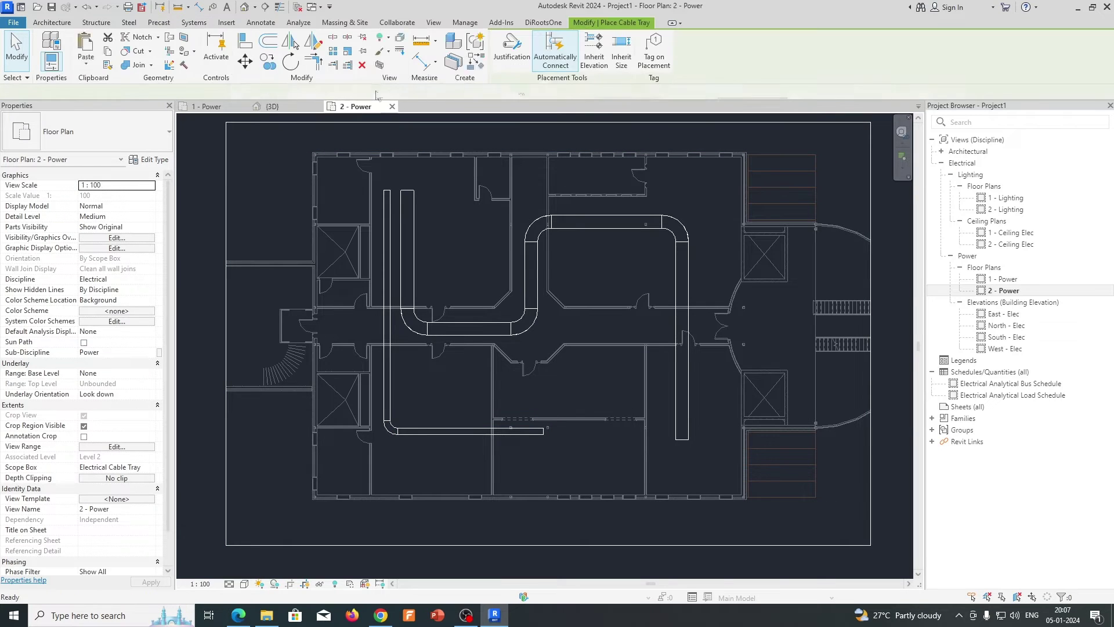
left_click(164, 92)
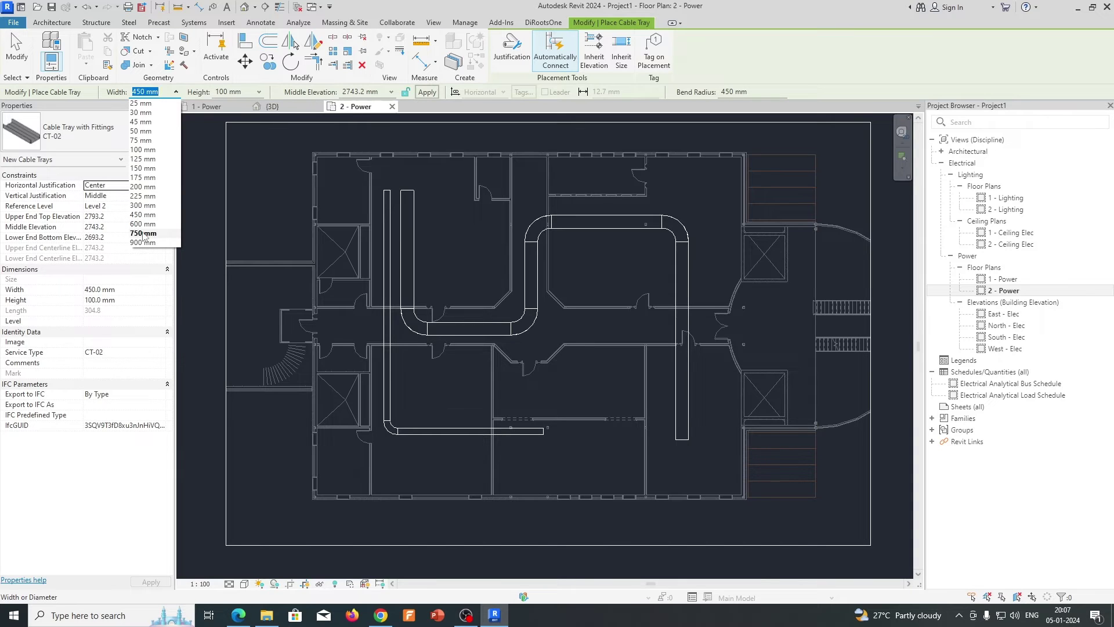
left_click(142, 233)
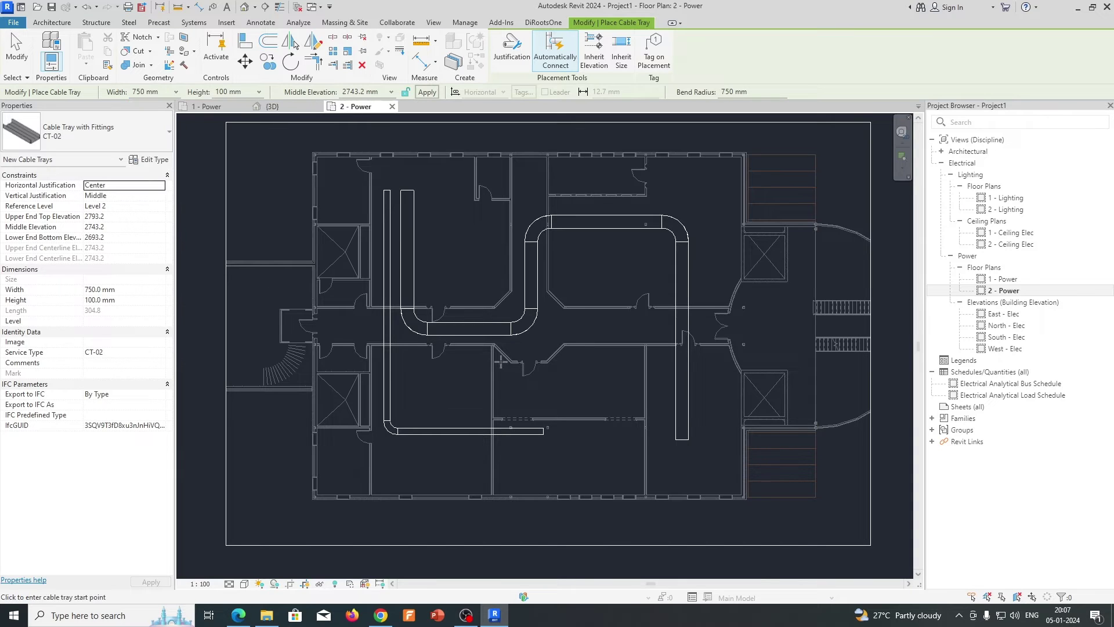
left_click(105, 131)
left_click(64, 226)
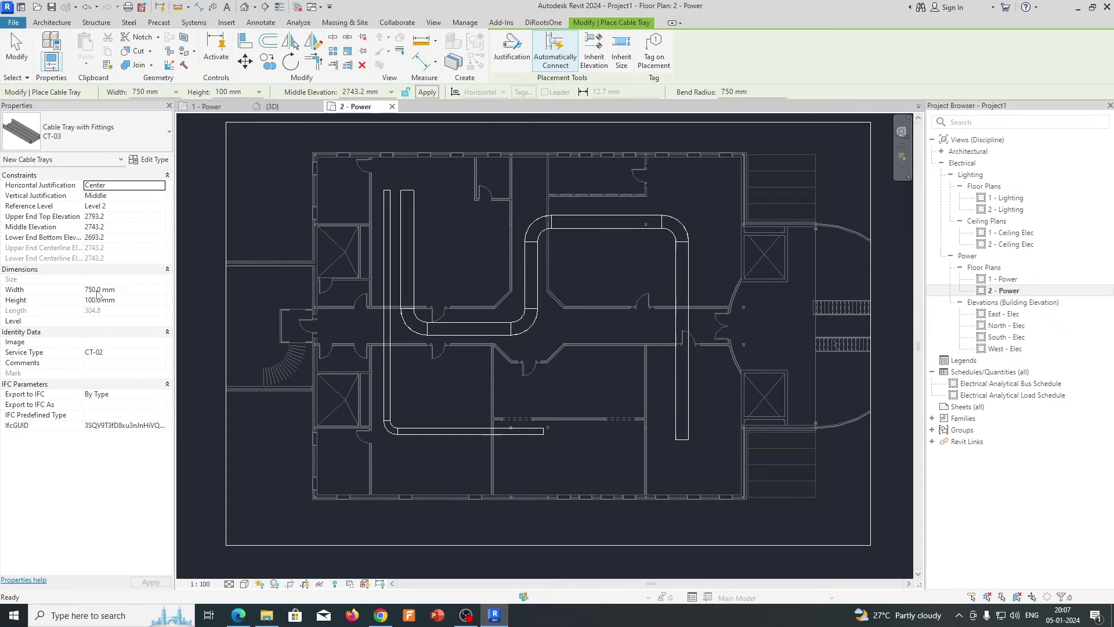
left_click(132, 353)
key("BackSpace")
type("3")
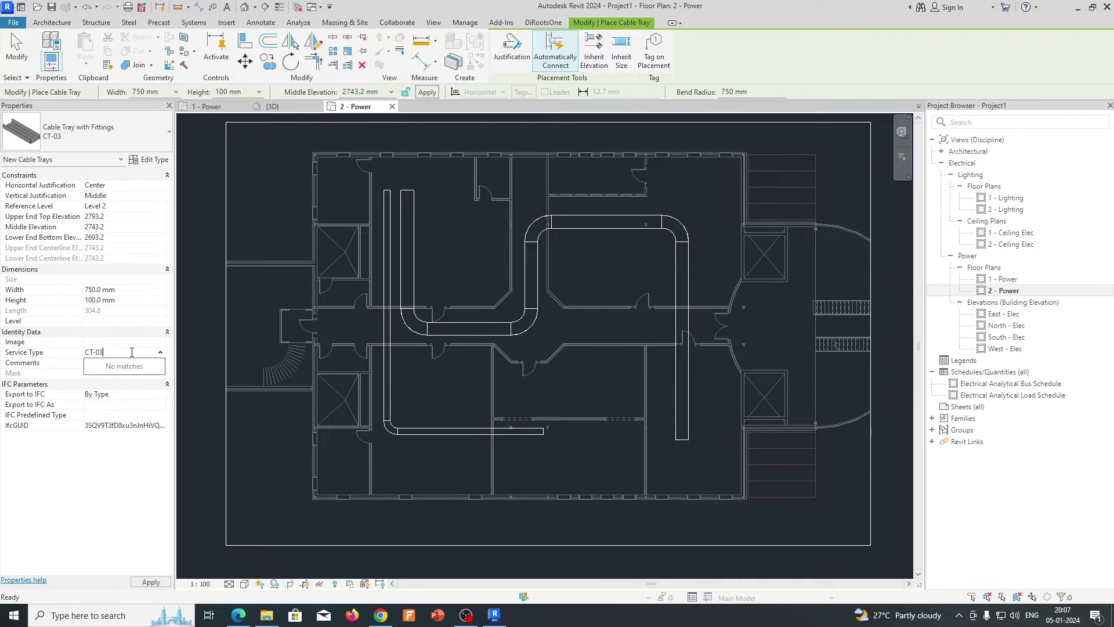
Step: Draw the CT-03 run from the lower middle rooms left, up, right and up through the centre
left_click(652, 398)
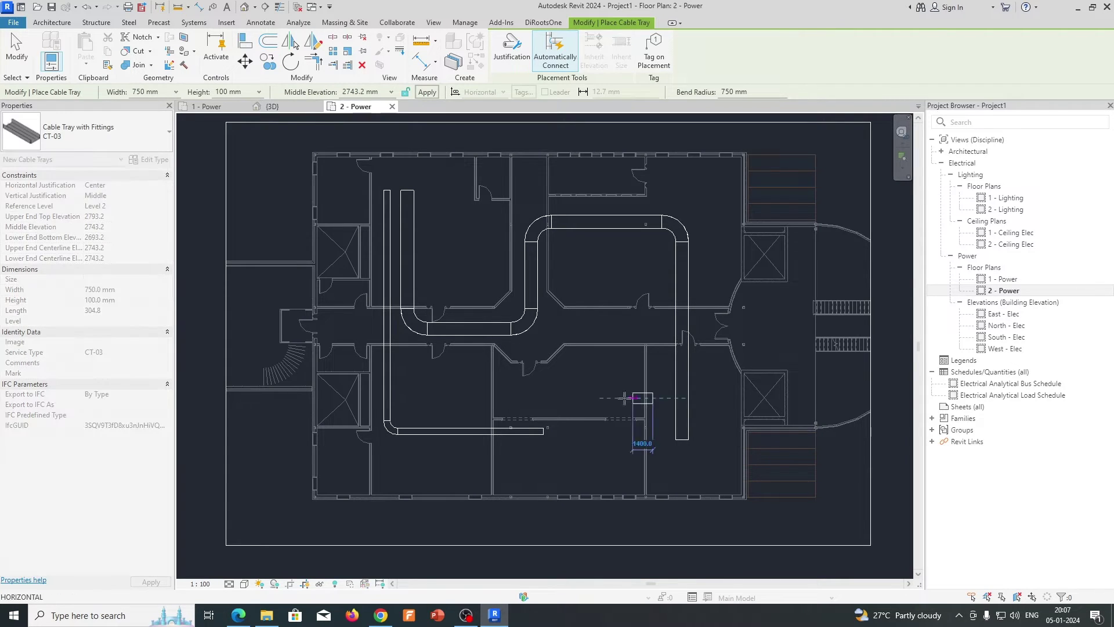
left_click(552, 398)
left_click(552, 322)
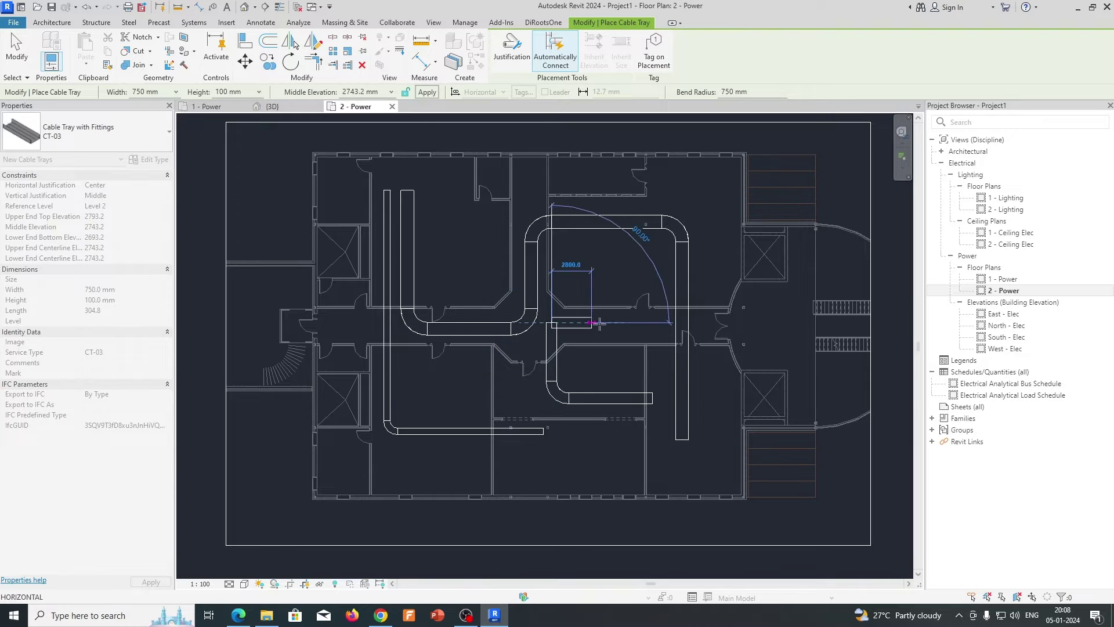
left_click(620, 322)
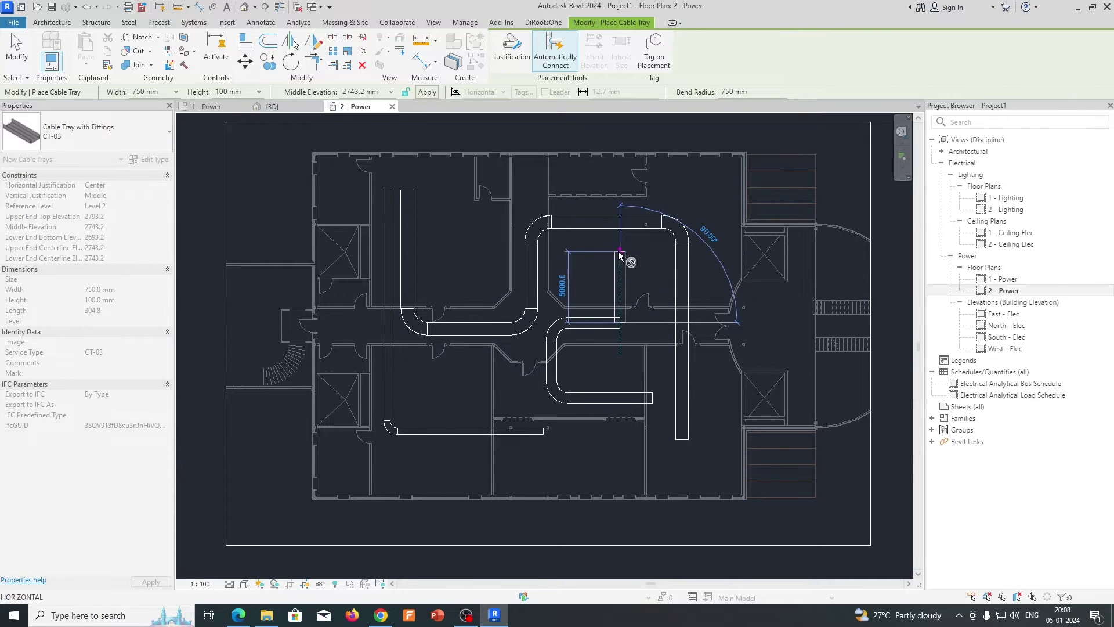
left_click(618, 253)
key("Escape")
key("Escape")
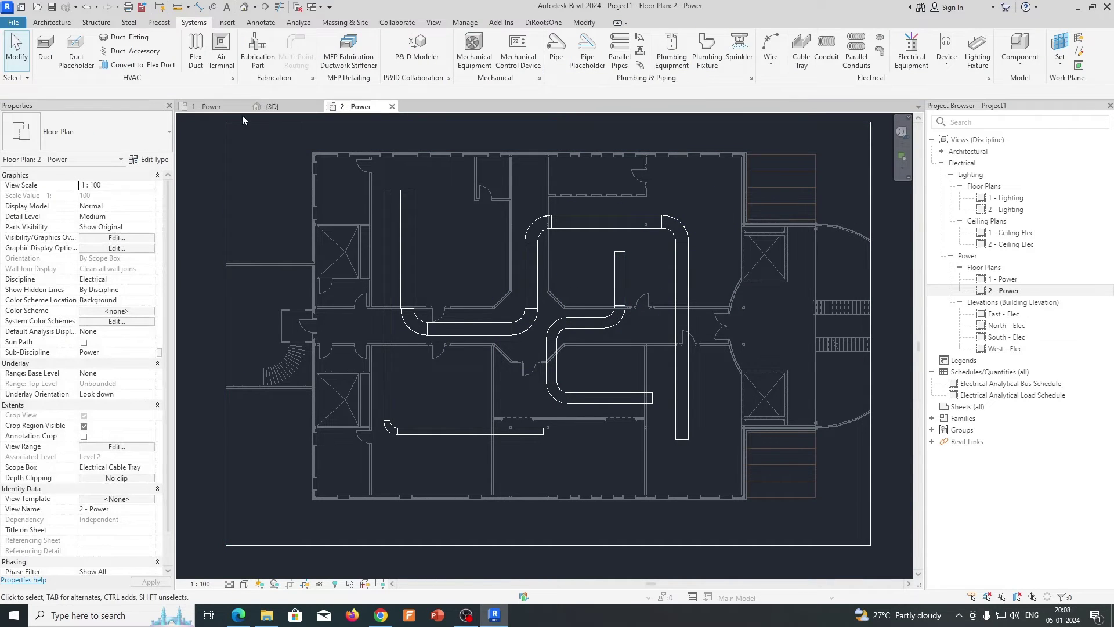
Step: On 1 - Power, inspect the properties of the vertical CT-01 tray and the 900 mm horizontal tray
left_click(212, 107)
middle_click_drag(511, 322, 536, 347)
left_click(428, 217)
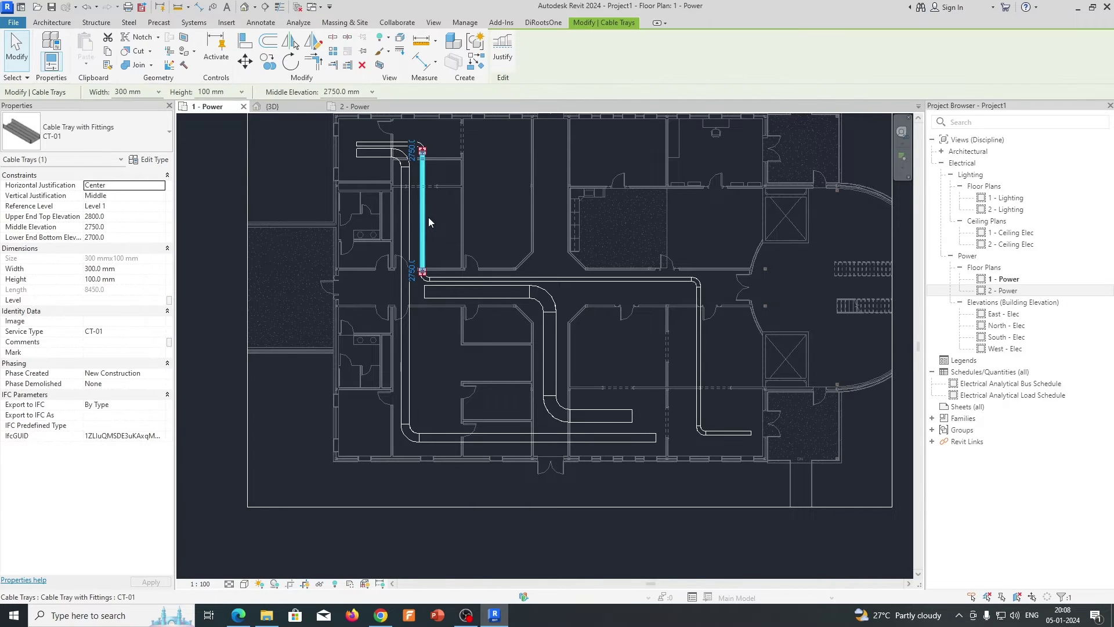
left_click(447, 293)
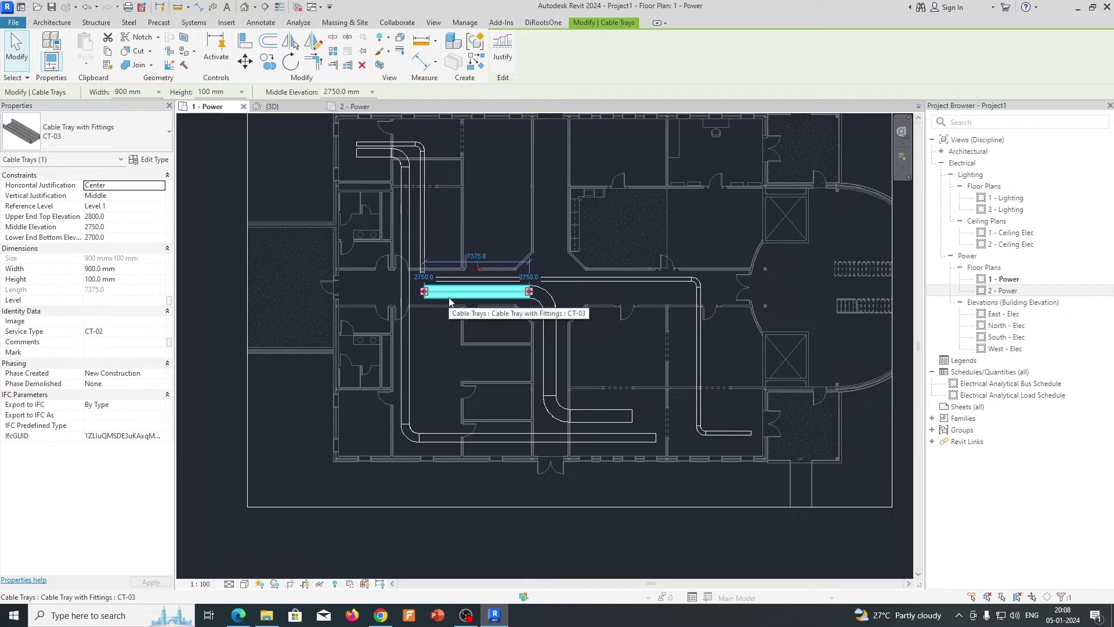
key("Escape")
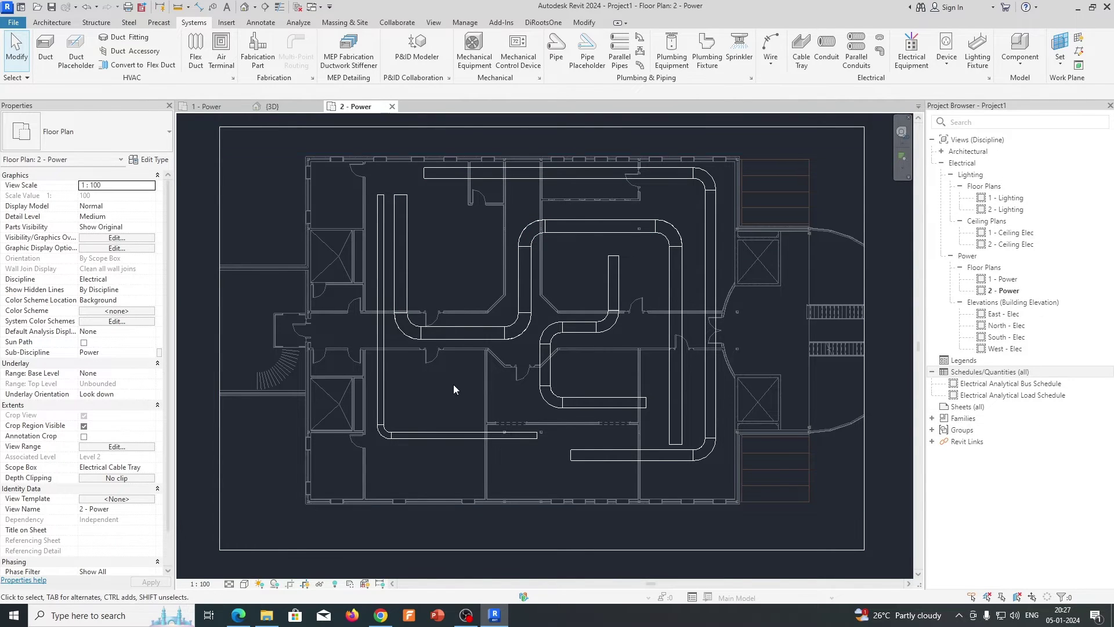
Step: Create a new Cable Trays category schedule named Cable Tray Schedule
left_click(990, 372)
right_click(990, 374)
left_click(990, 382)
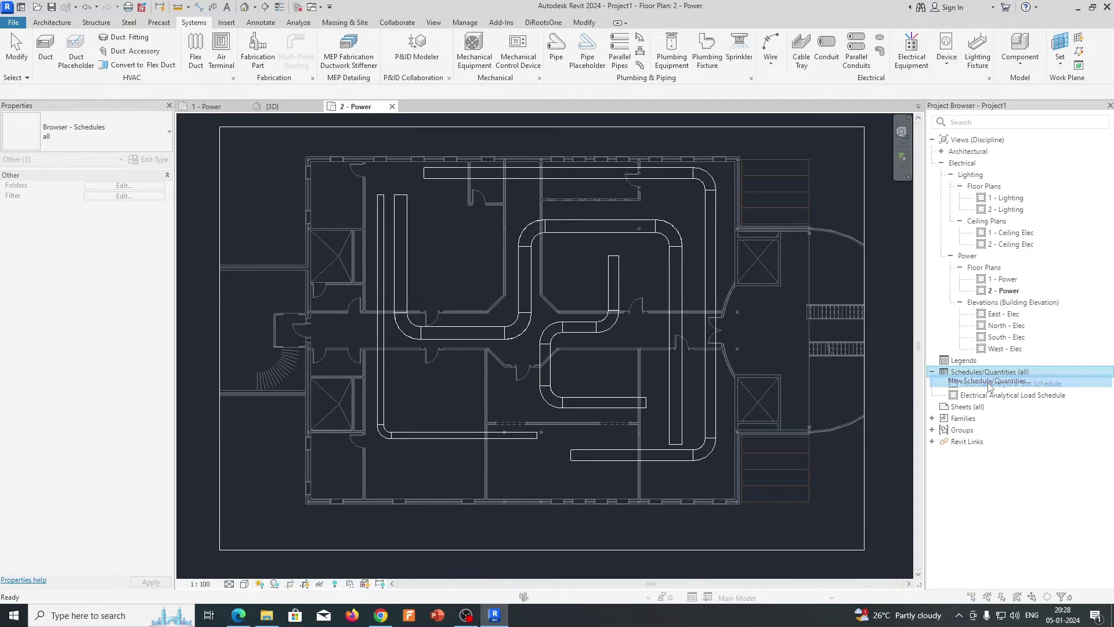
scroll(459, 287, "down", 2)
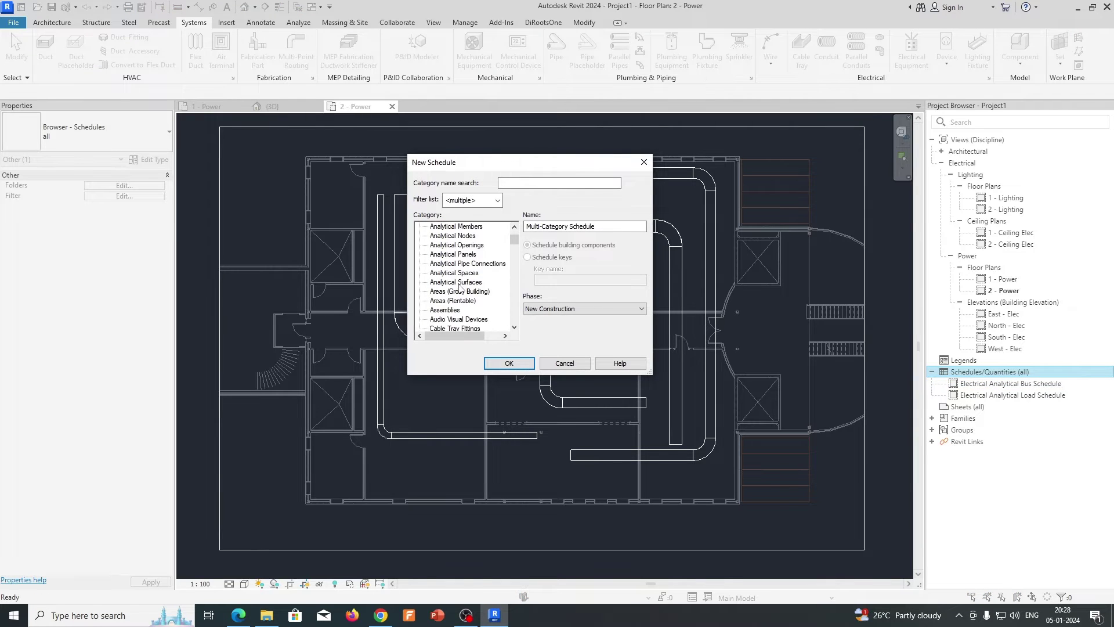
scroll(459, 290, "down", 3)
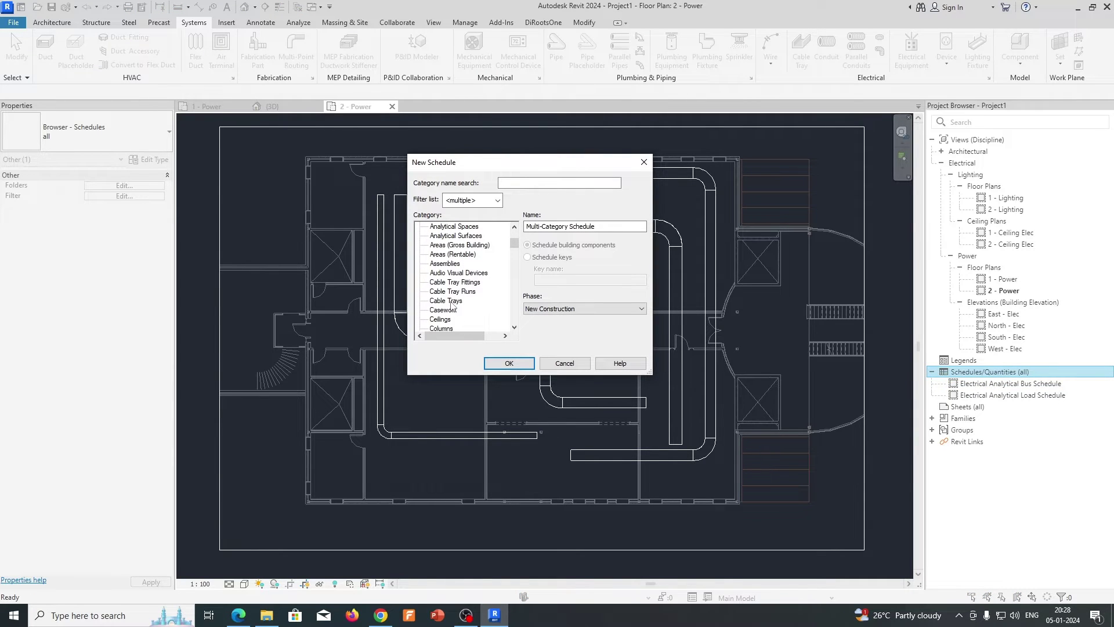
left_click(450, 301)
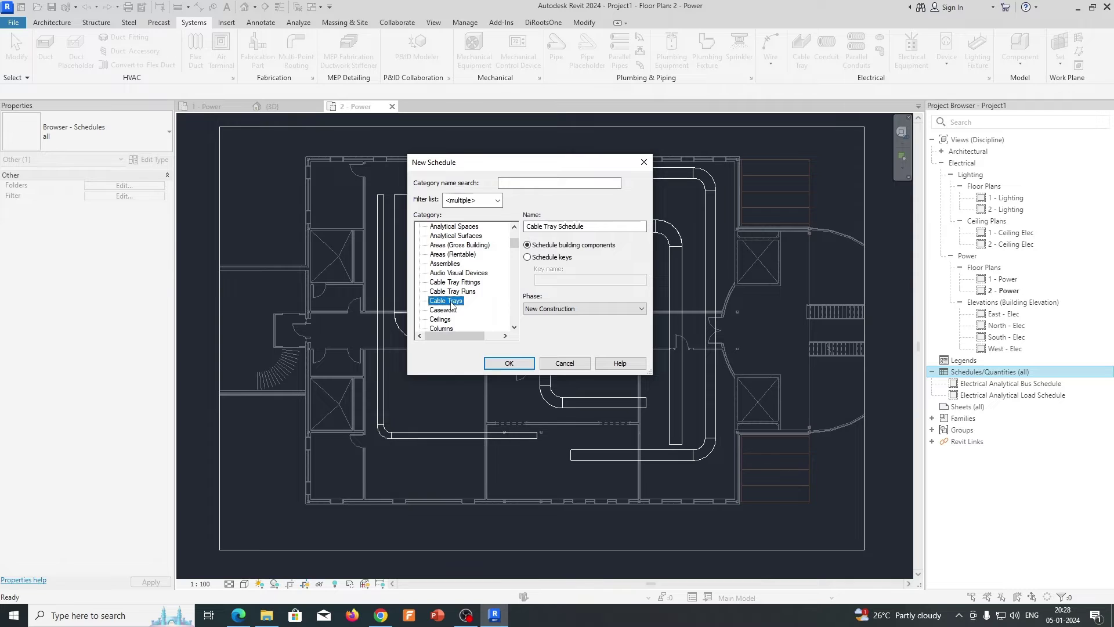
left_click(499, 363)
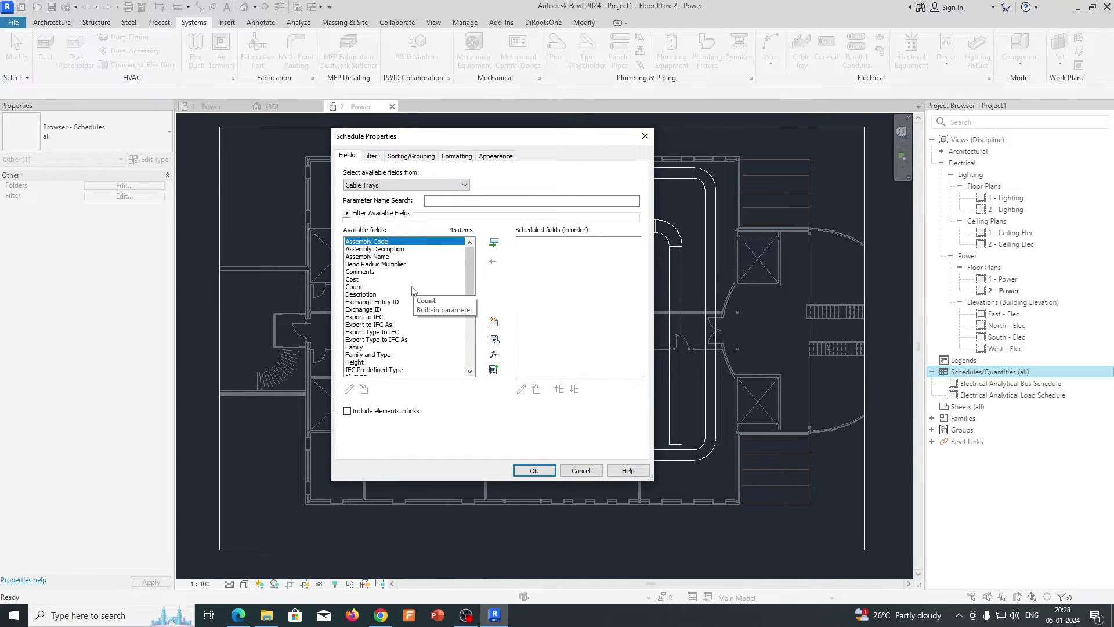
Step: Add Family, Height and Length to the scheduled fields, removing an accidental Level
scroll(412, 290, "down", 1)
left_click(374, 332)
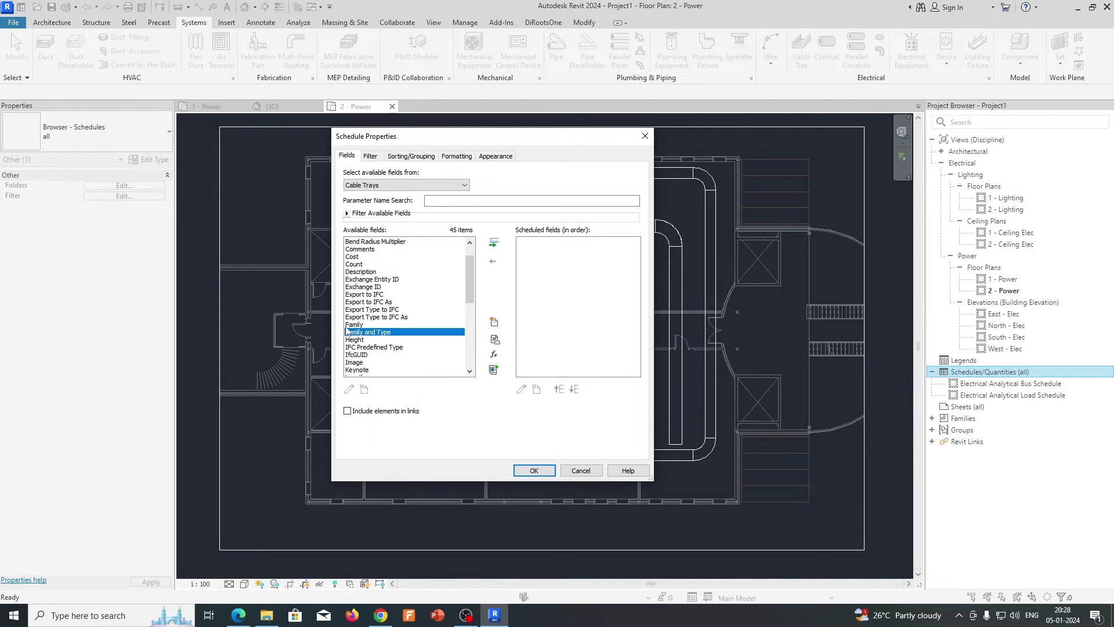
double_click(352, 325)
left_click(356, 334)
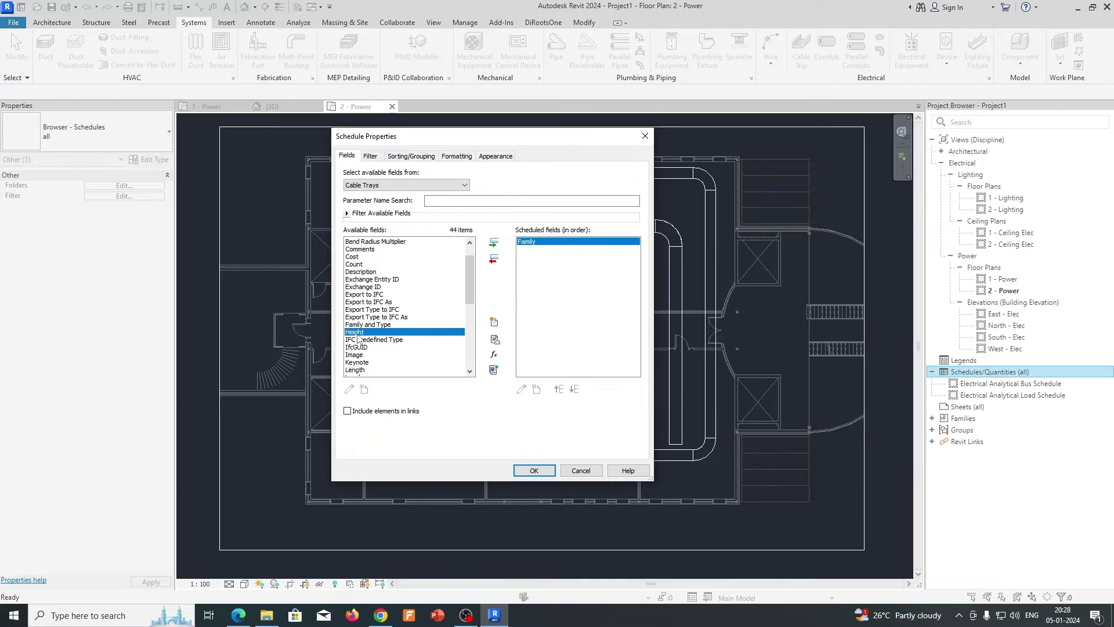
double_click(357, 335)
scroll(357, 336, "down", 1)
double_click(357, 341)
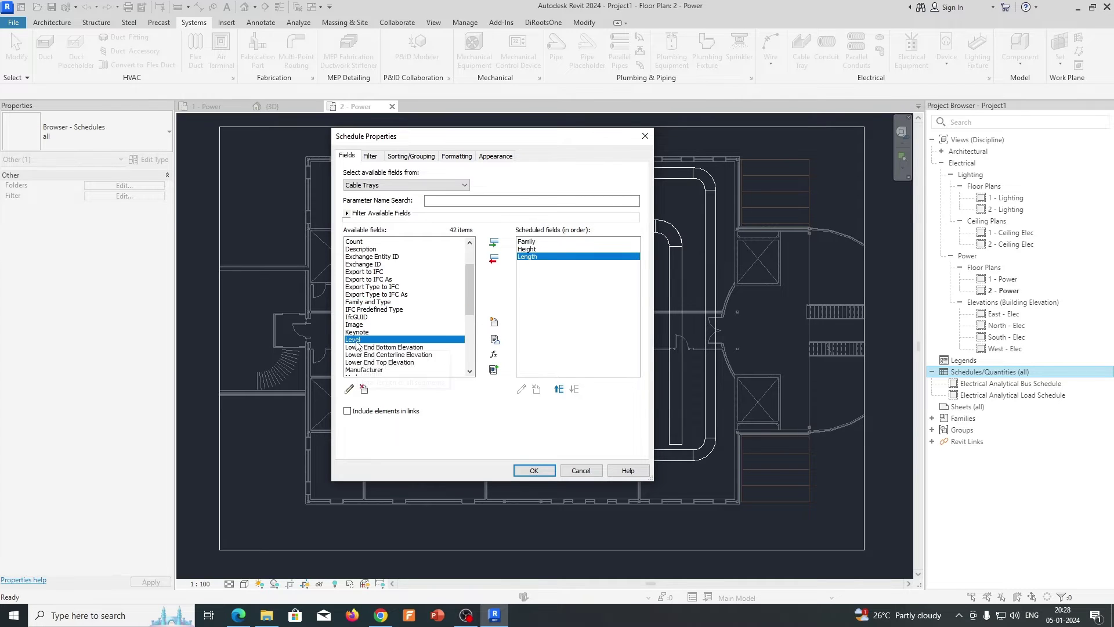
double_click(356, 340)
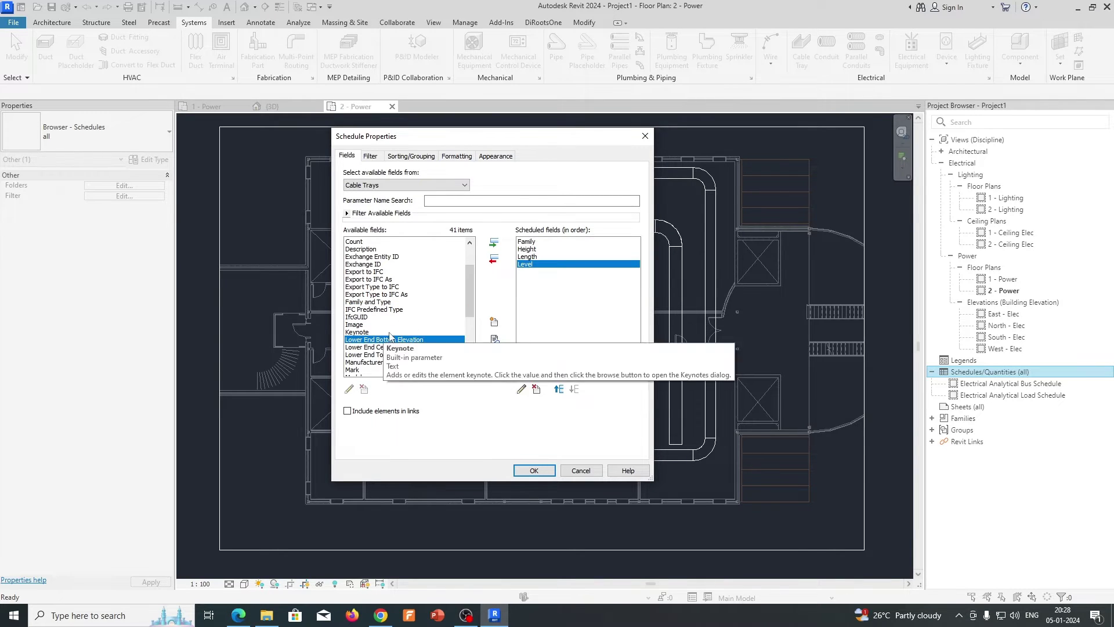
left_click(494, 259)
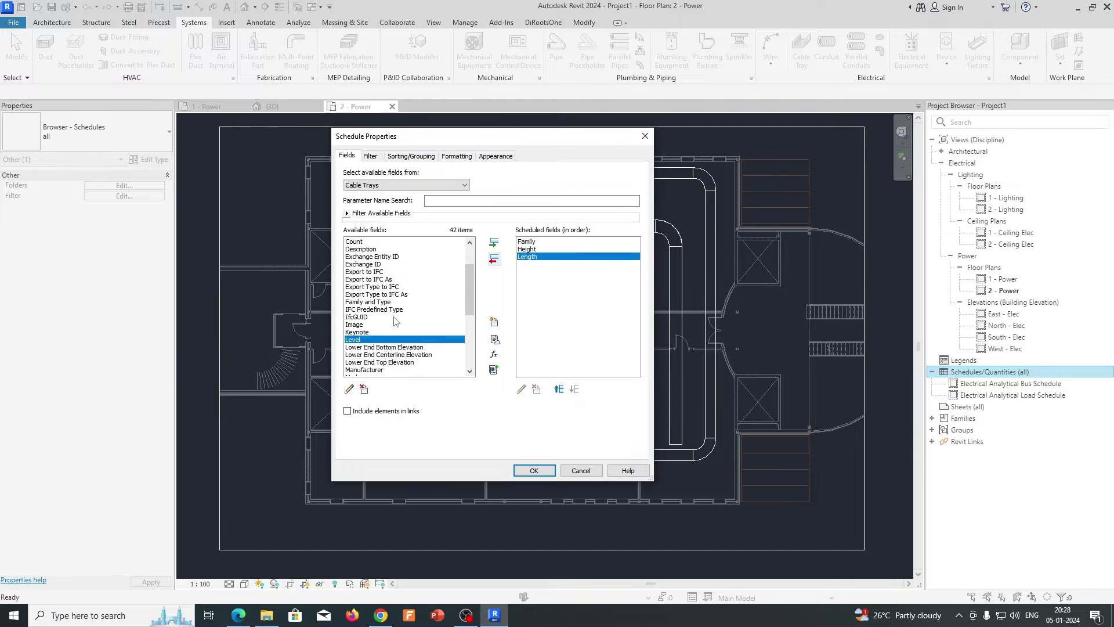
left_click(372, 311)
Step: Add Reference Level, Service Type and Size to the scheduled fields
scroll(370, 366, "down", 2)
left_click(370, 370)
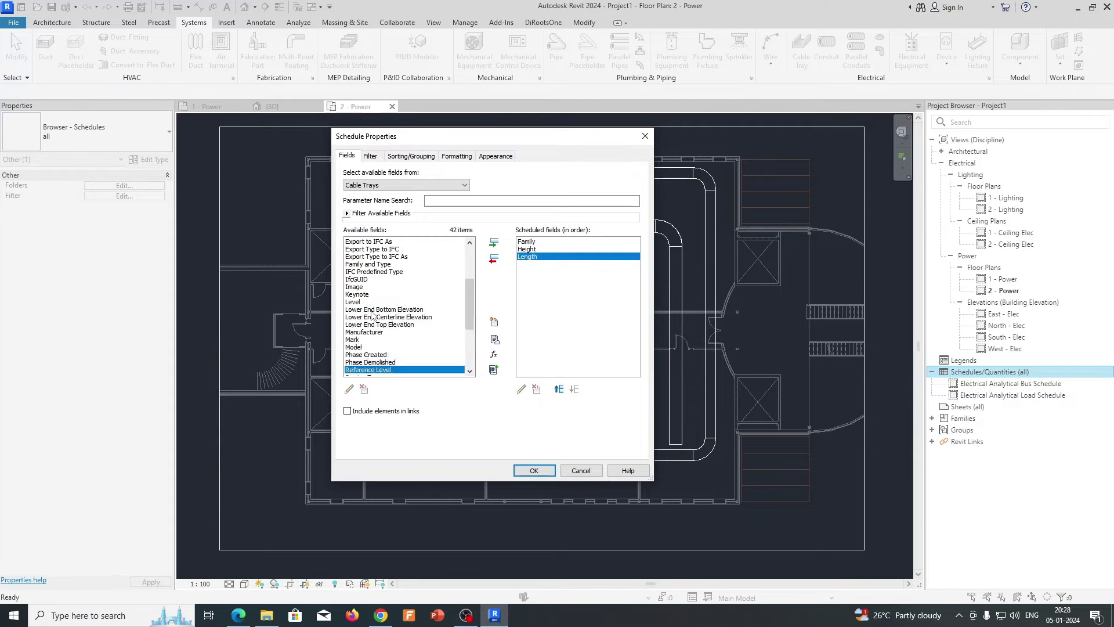
double_click(368, 369)
scroll(412, 317, "down", 1)
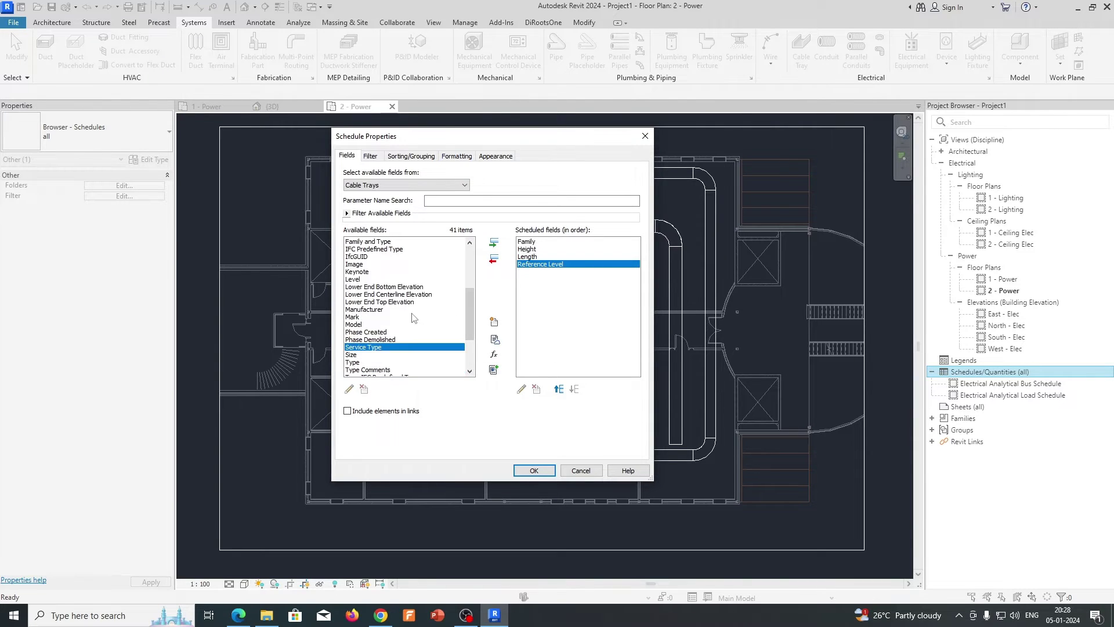
double_click(372, 347)
double_click(357, 349)
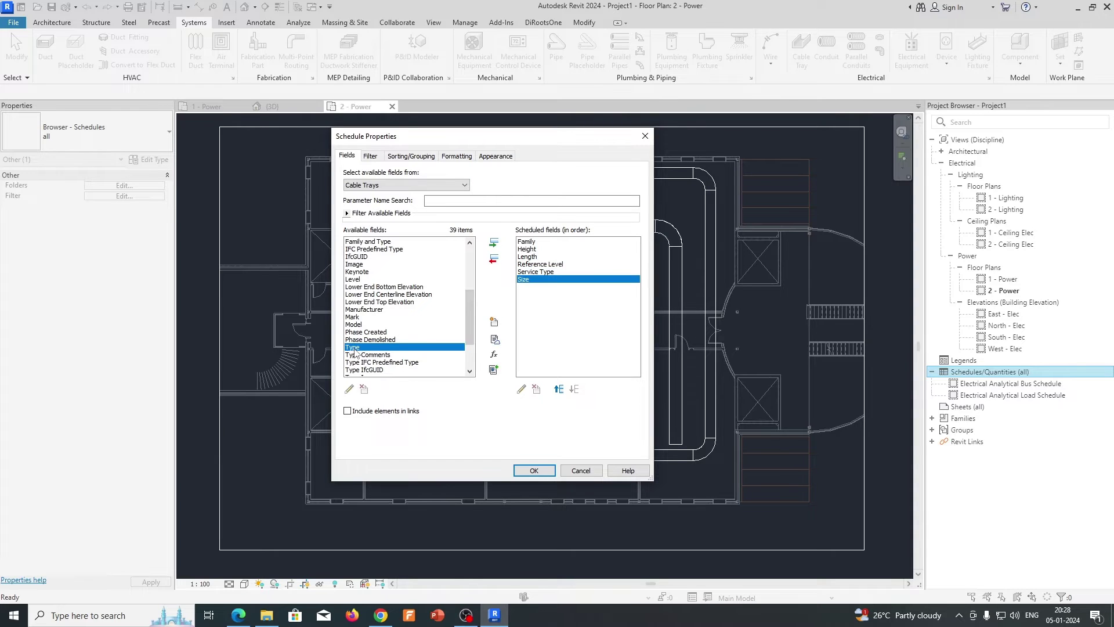
Step: Add Width and Count to the scheduled fields
scroll(412, 334, "down", 1)
scroll(412, 333, "down", 1)
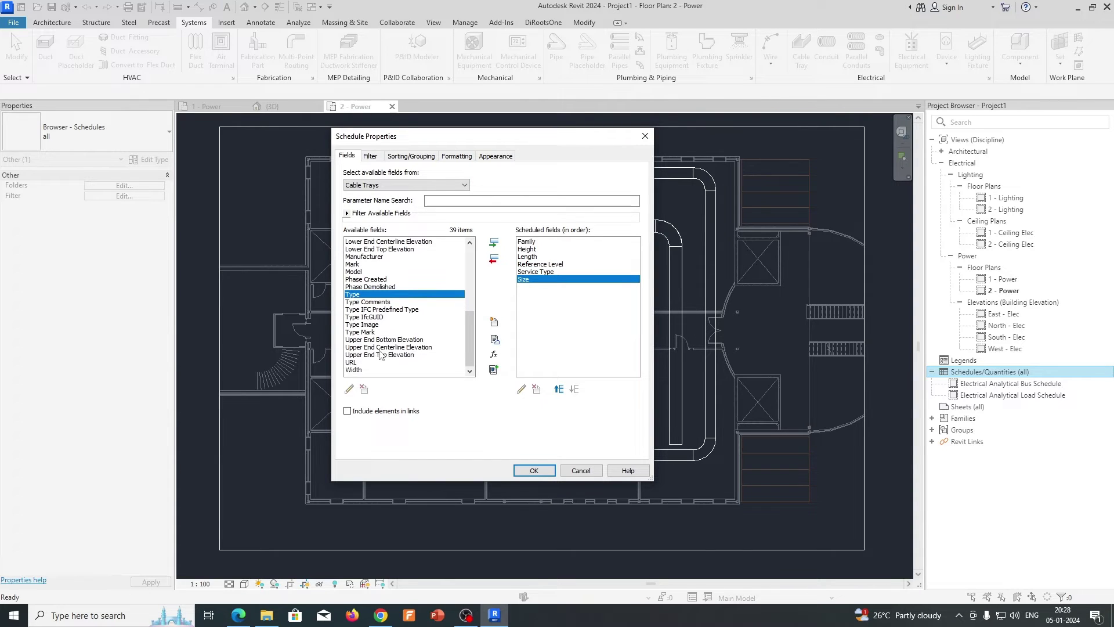
left_click(356, 371)
double_click(356, 370)
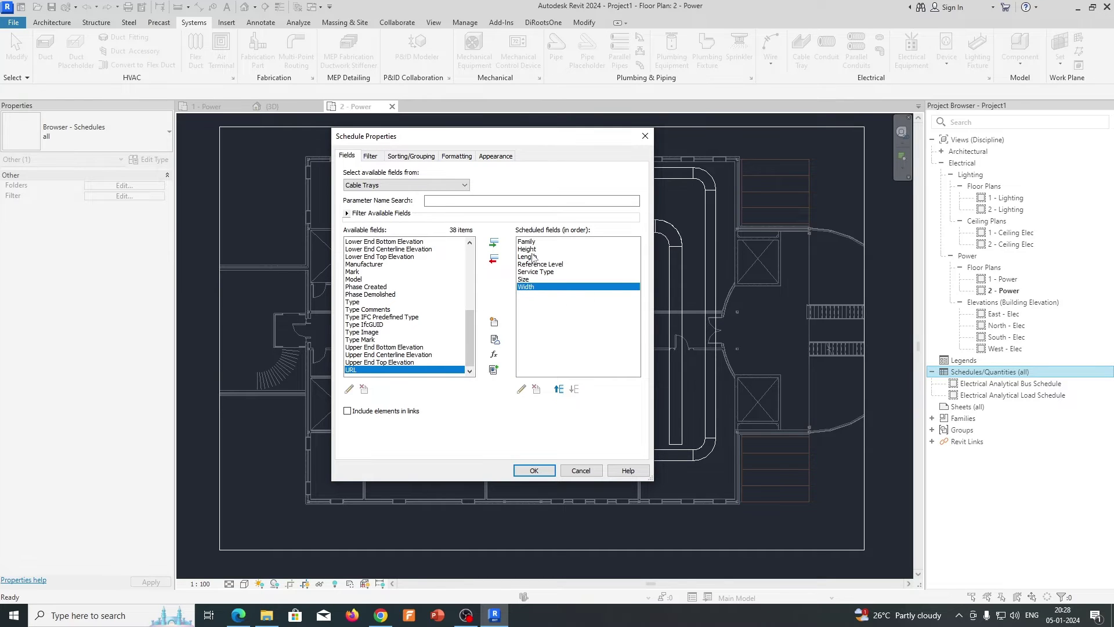
scroll(371, 316, "up", 3)
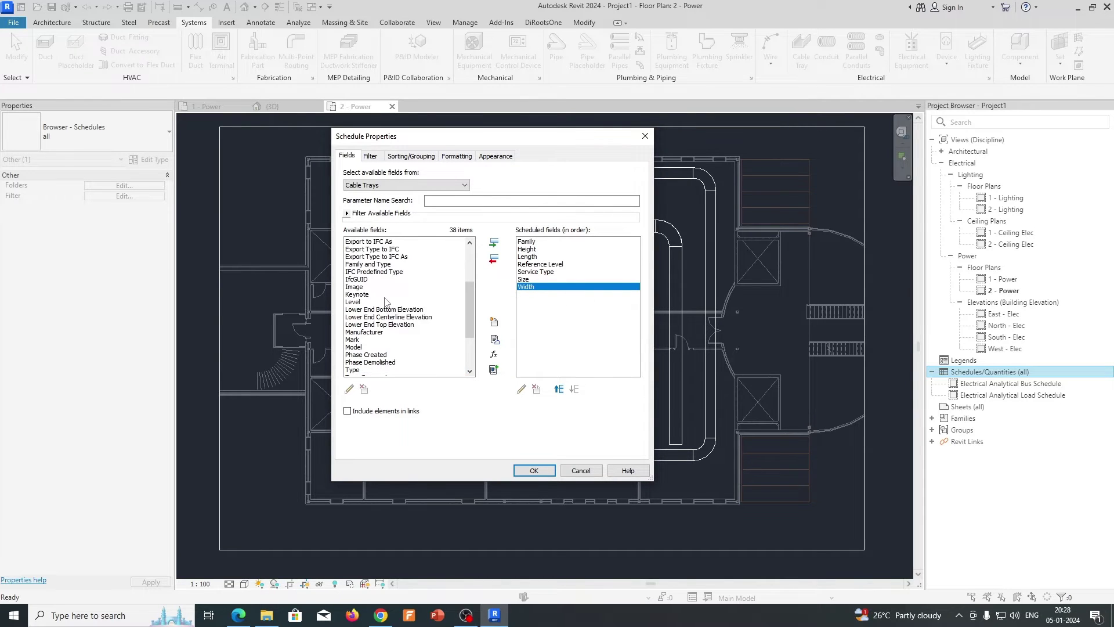
scroll(380, 293, "up", 4)
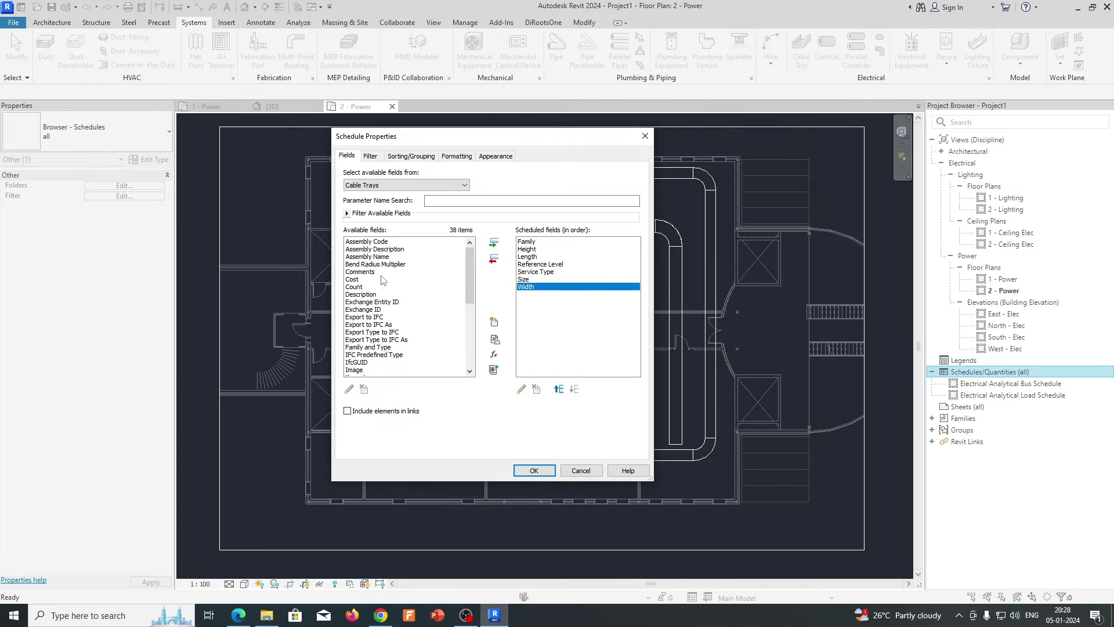
left_click(358, 287)
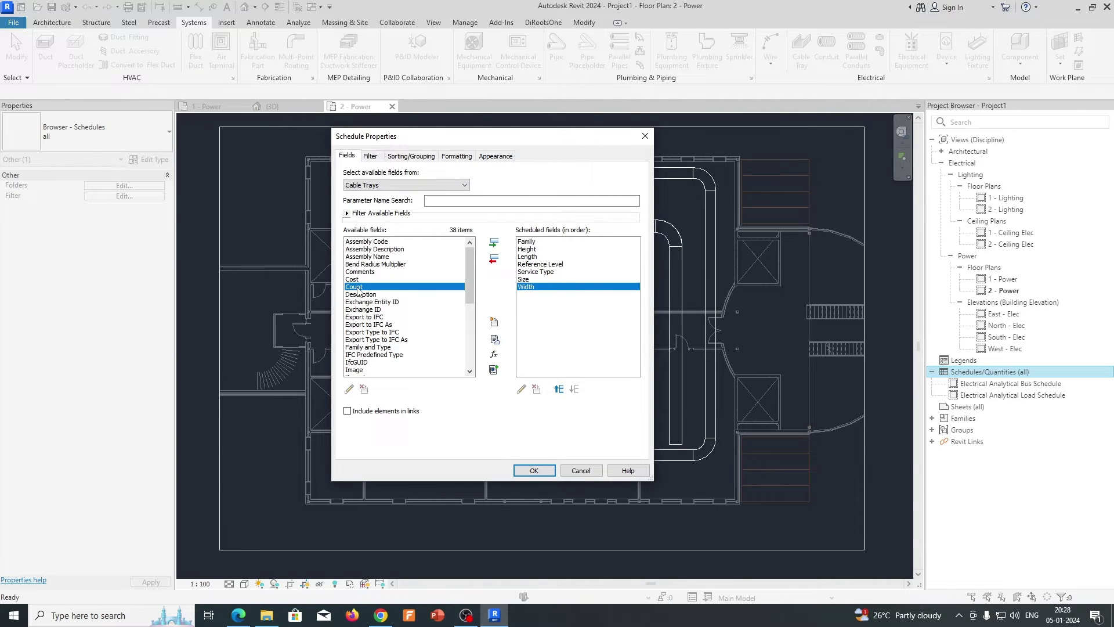
double_click(358, 289)
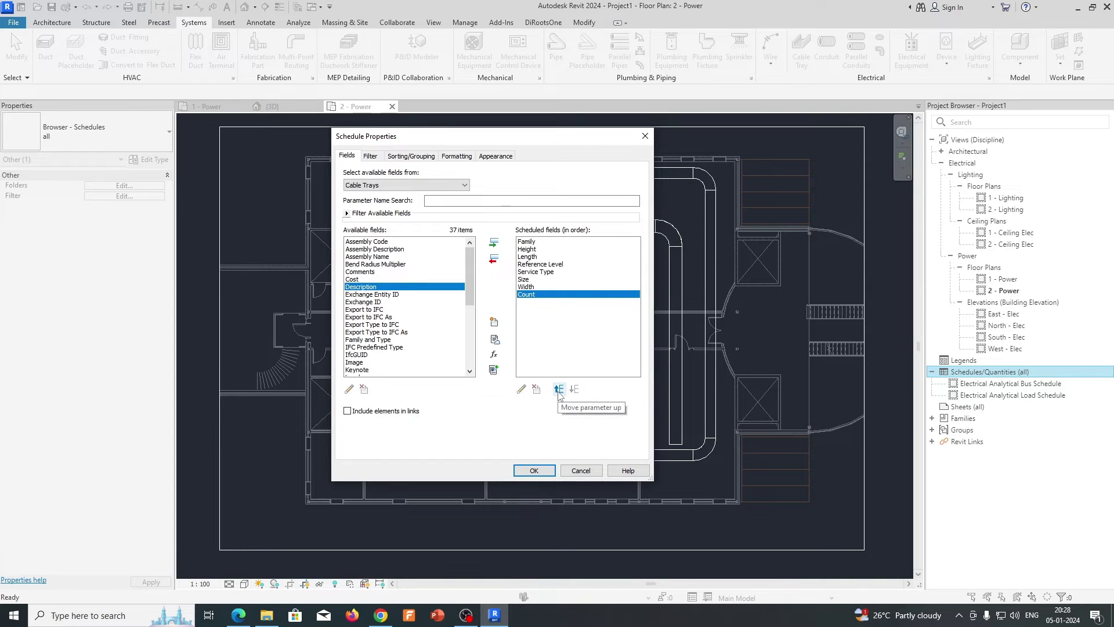
Step: Move Length down five places to make it the last column and confirm
left_click(529, 258)
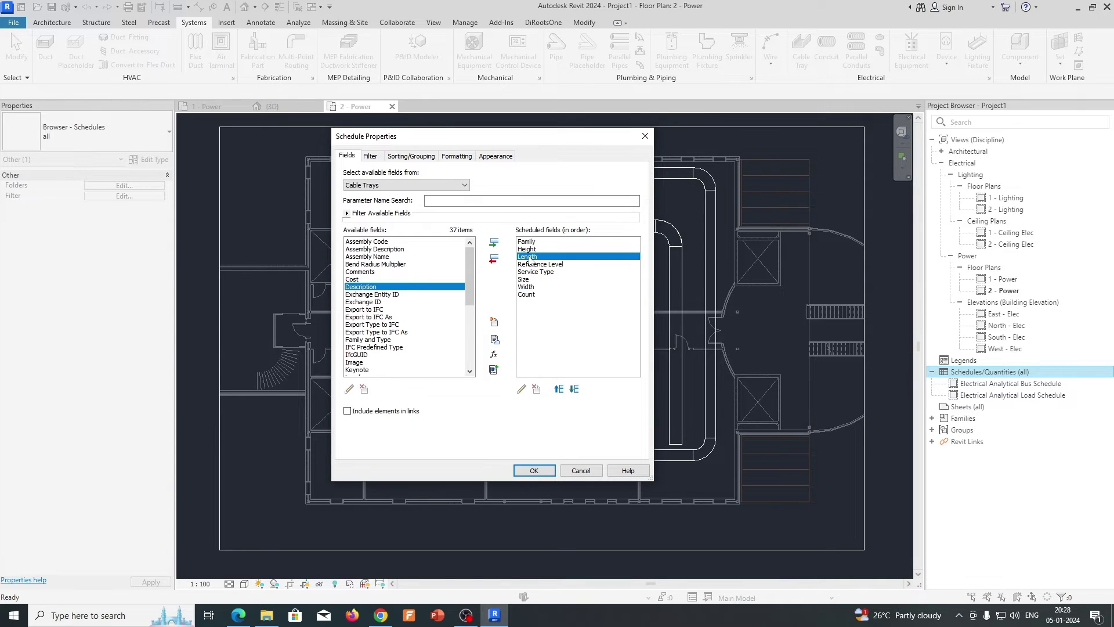
left_click(574, 389)
left_click(574, 389)
left_click(574, 389)
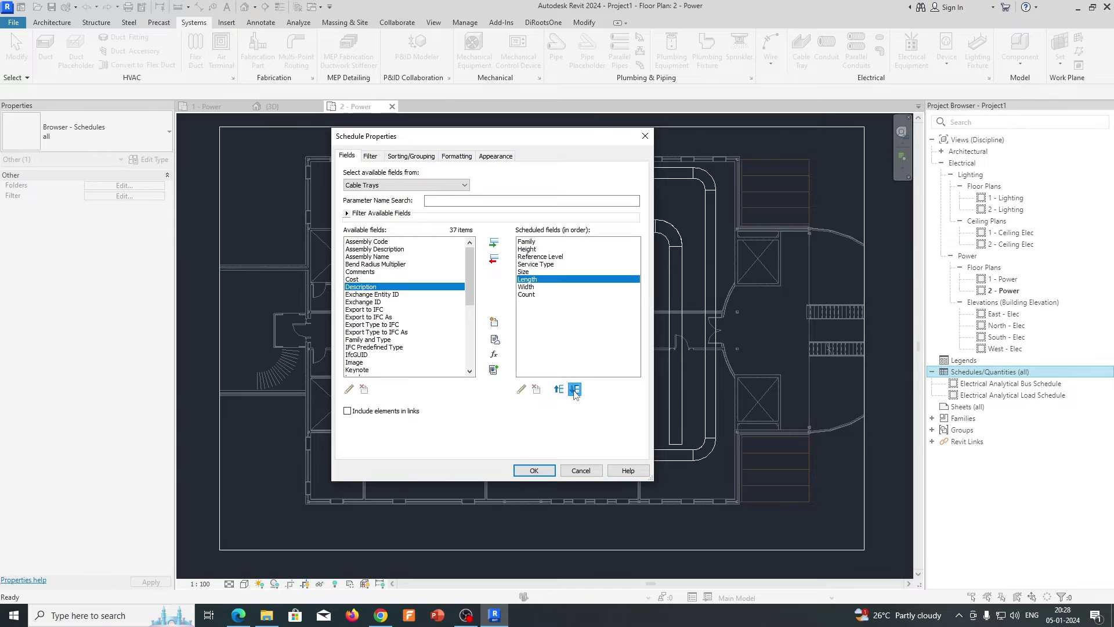
left_click(574, 389)
left_click(574, 390)
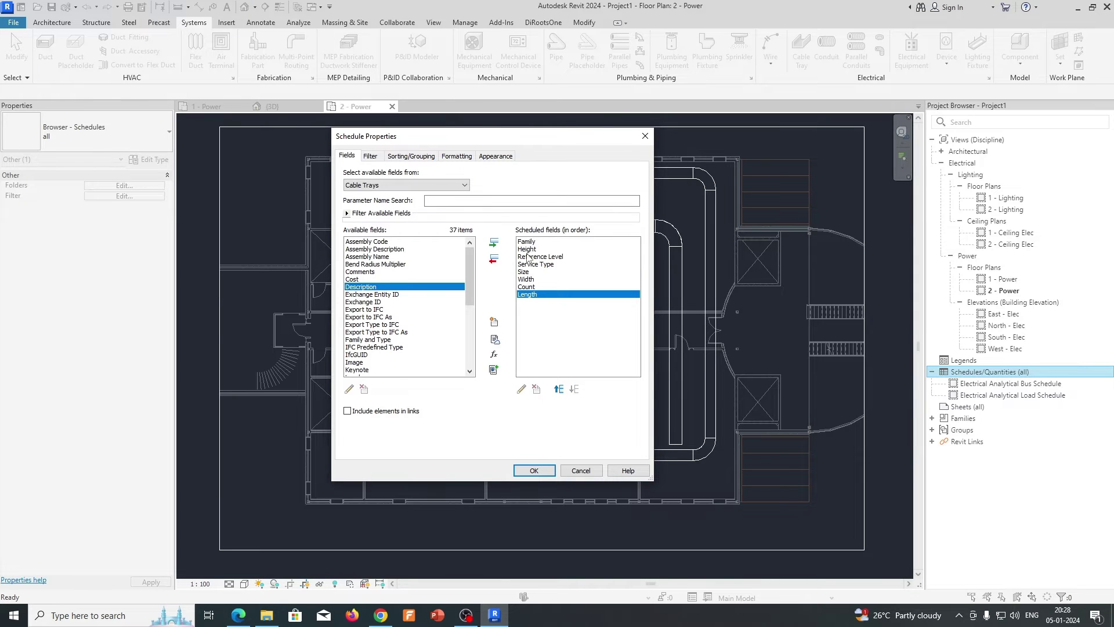
left_click(534, 472)
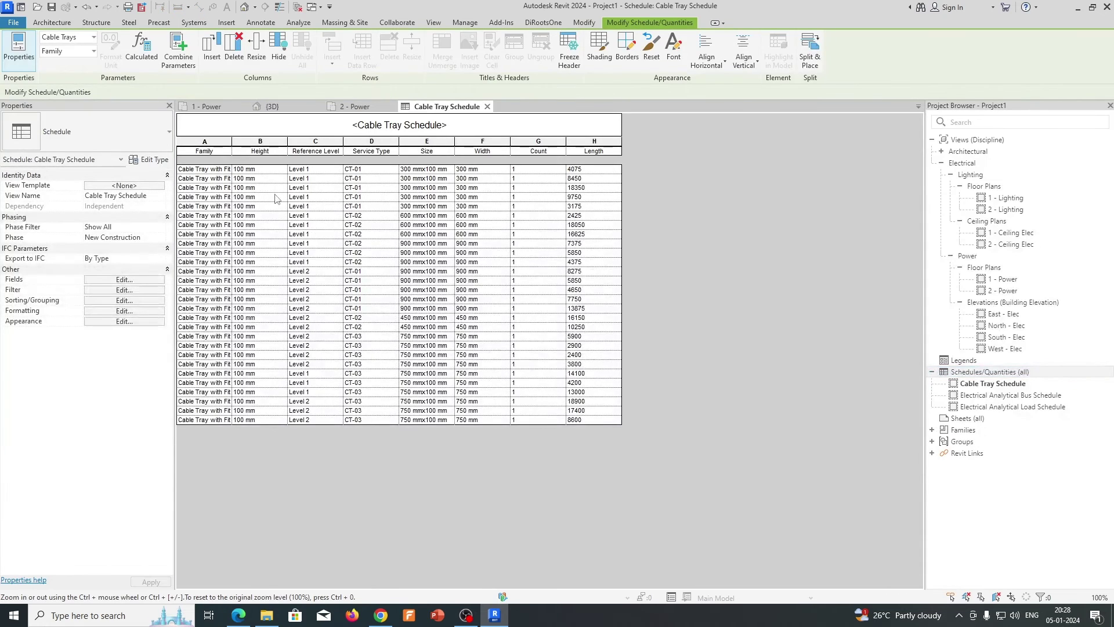
Step: Widen the Family column, then replace the Family field with Family and Type
left_click_drag(232, 146, 213, 428)
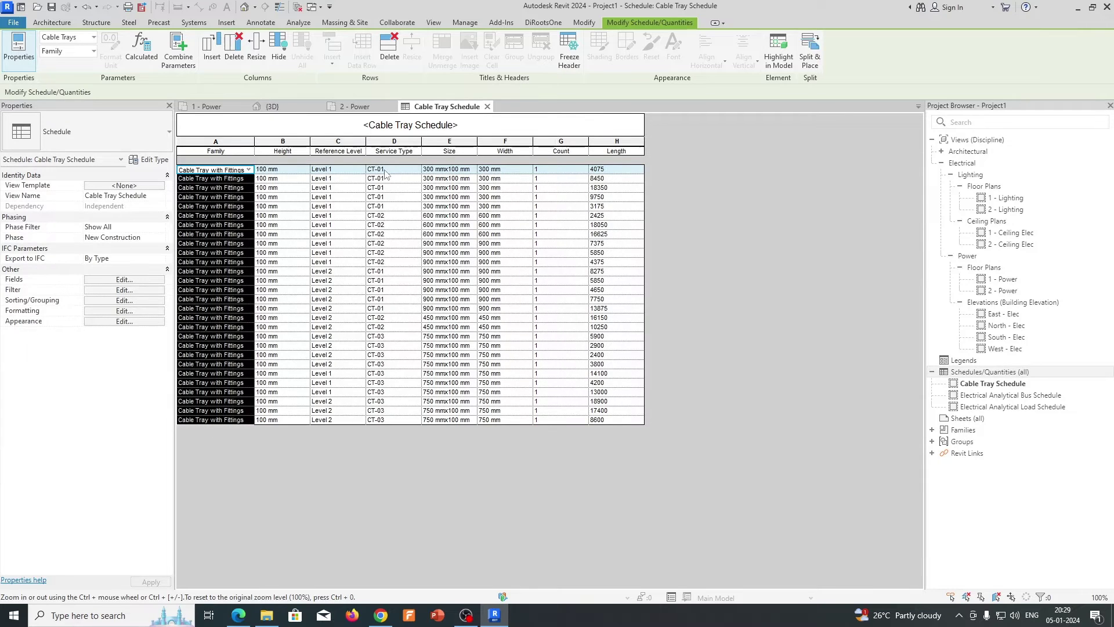
left_click_drag(385, 173, 379, 422)
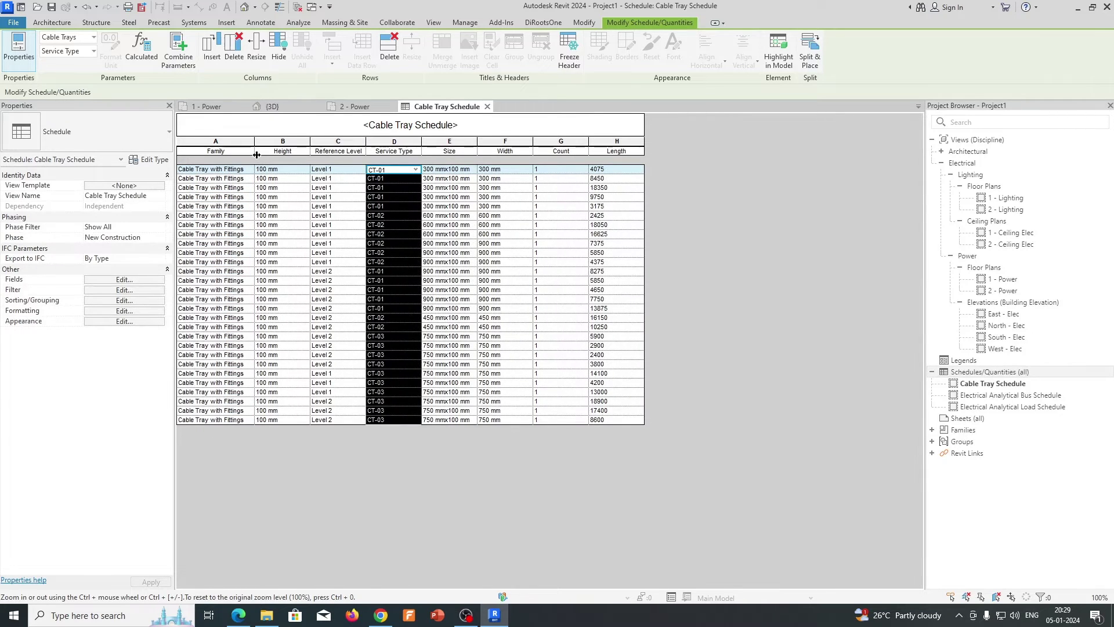
left_click_drag(257, 154, 274, 155)
left_click(125, 279)
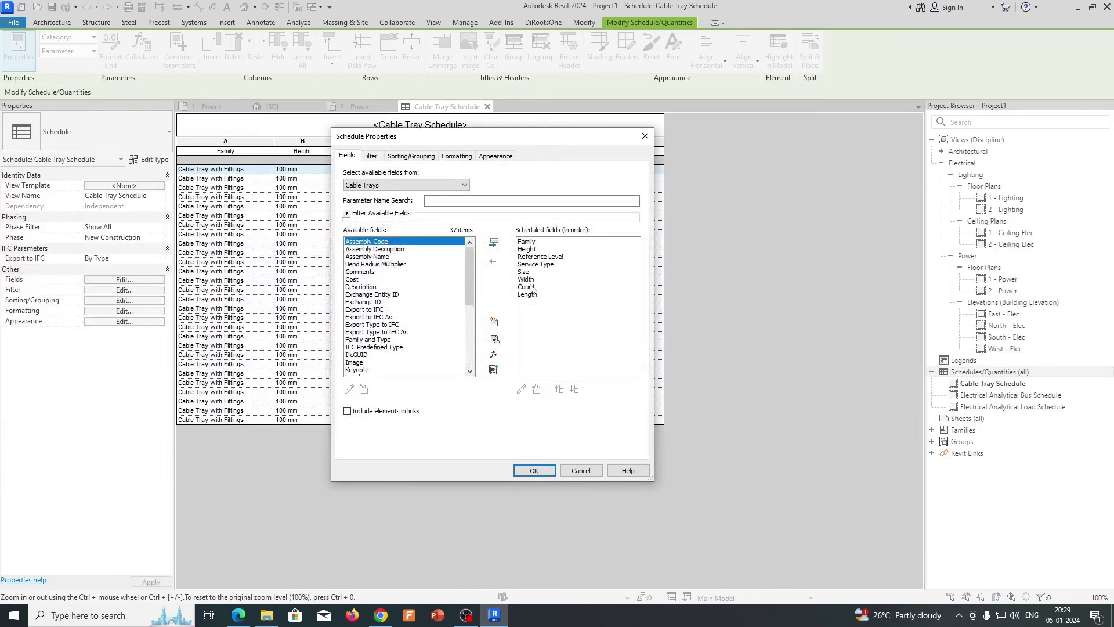
left_click(528, 243)
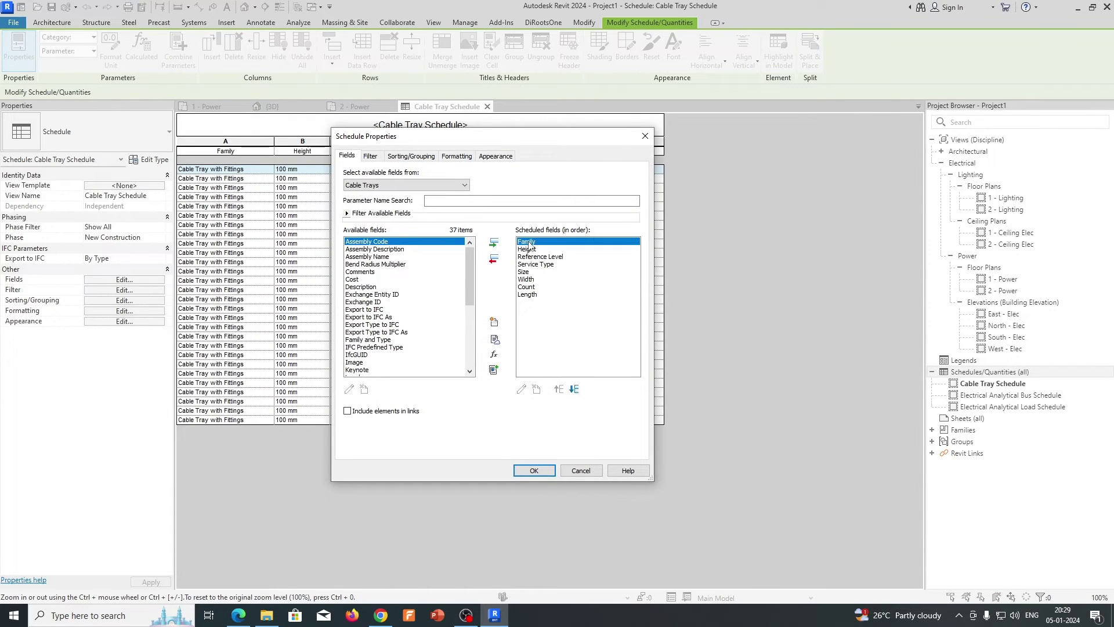
left_click(495, 260)
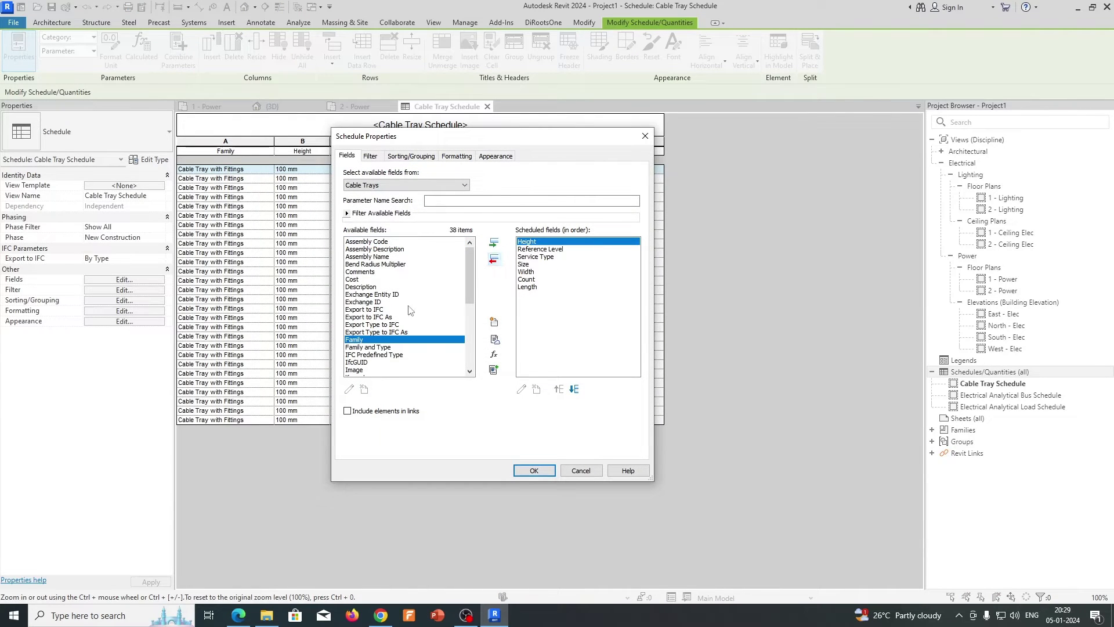
double_click(362, 348)
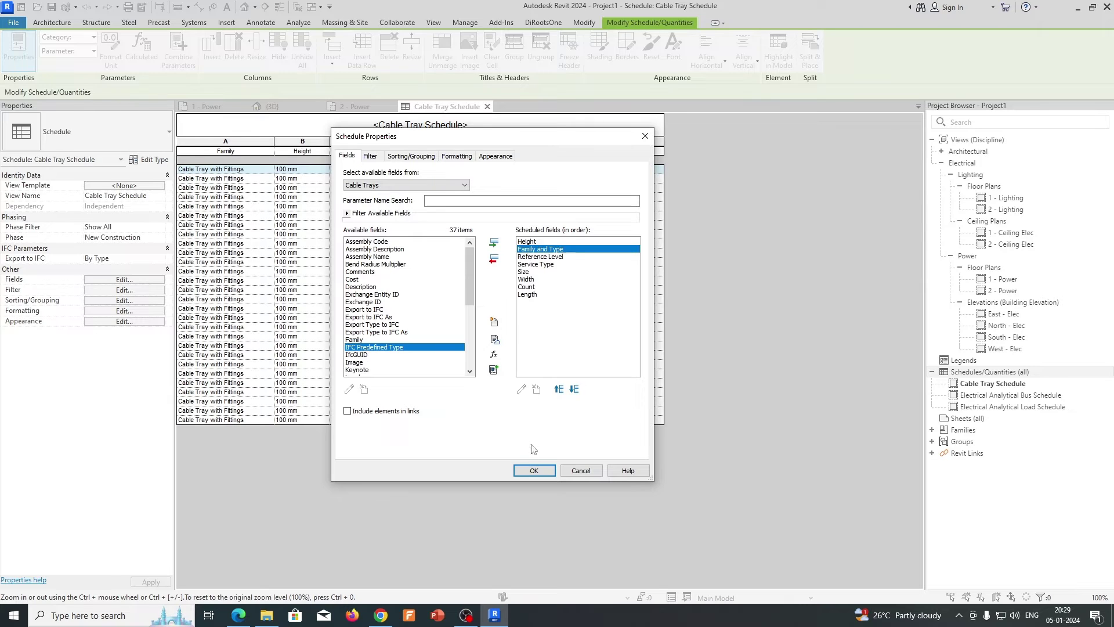
left_click(534, 470)
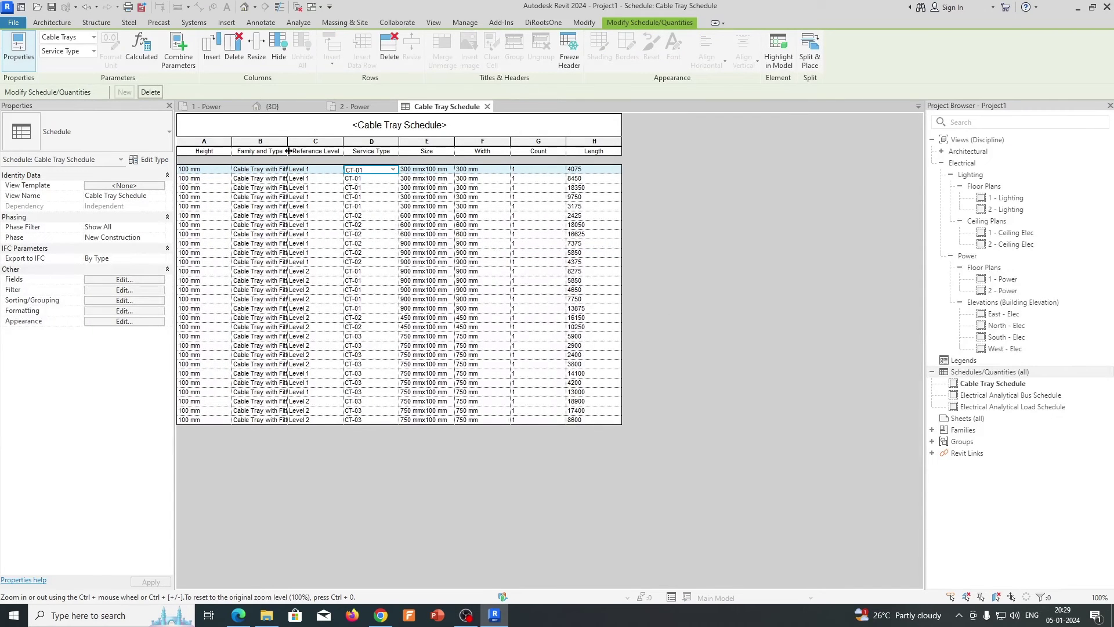
Step: Widen column B to show full type names and select the Length cells
left_click_drag(289, 151, 336, 146)
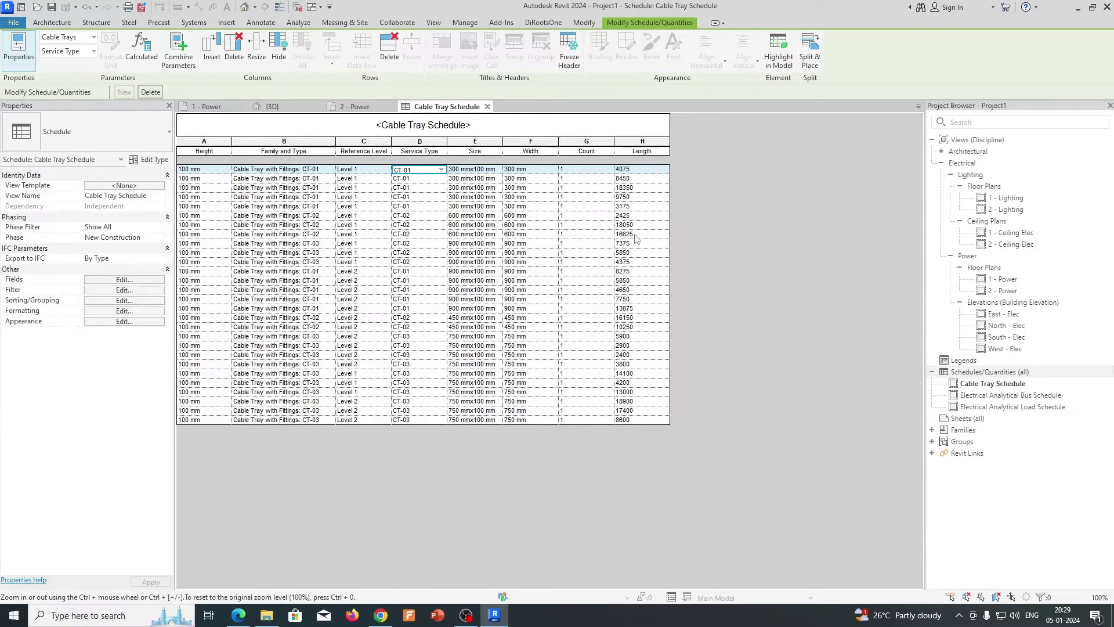
left_click_drag(634, 172, 641, 425)
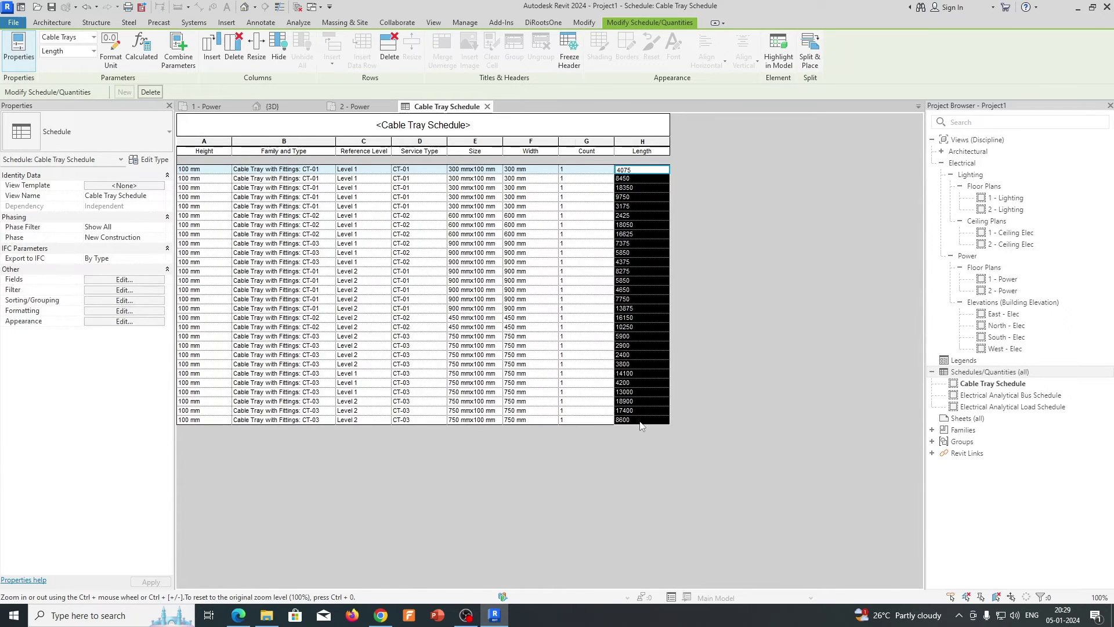
left_click(113, 301)
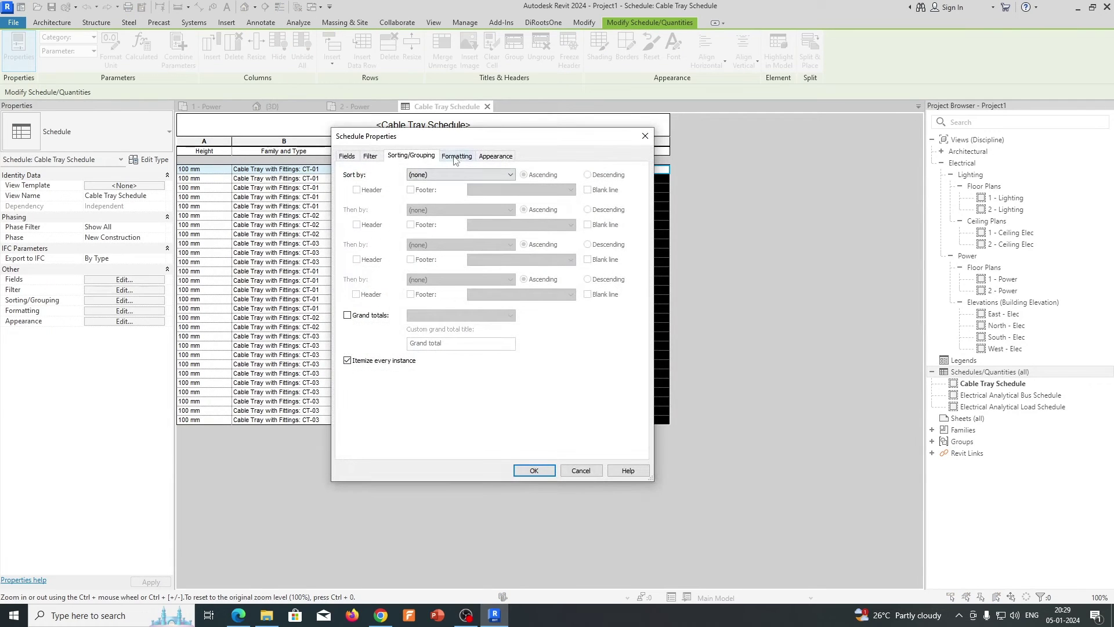
Step: Turn on grand totals and set the Length column to calculate totals
left_click(456, 157)
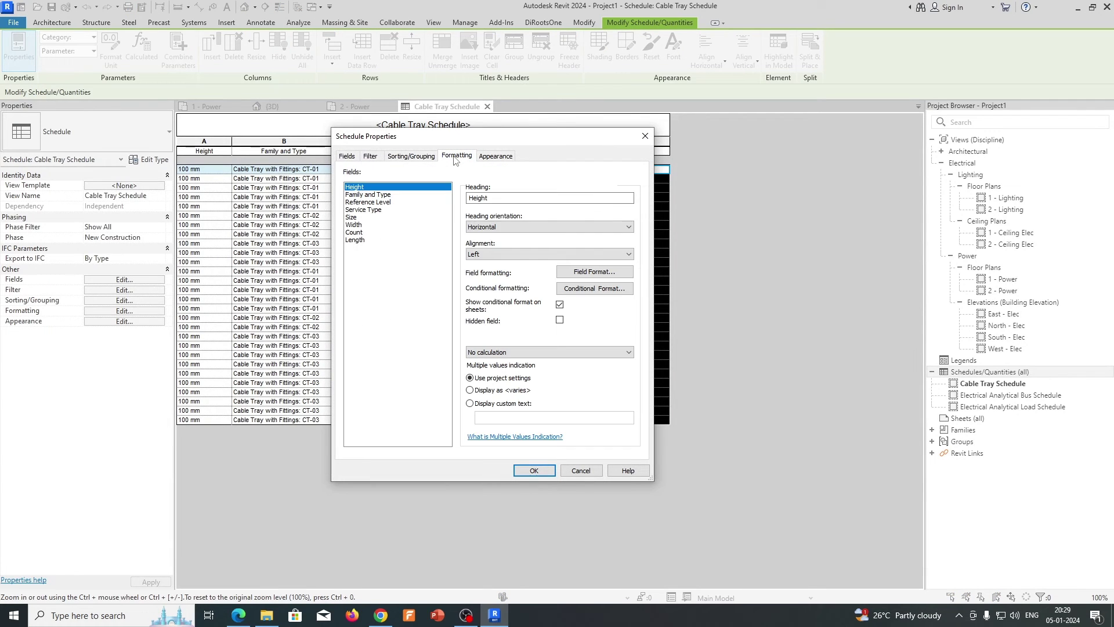
left_click(410, 157)
left_click(347, 316)
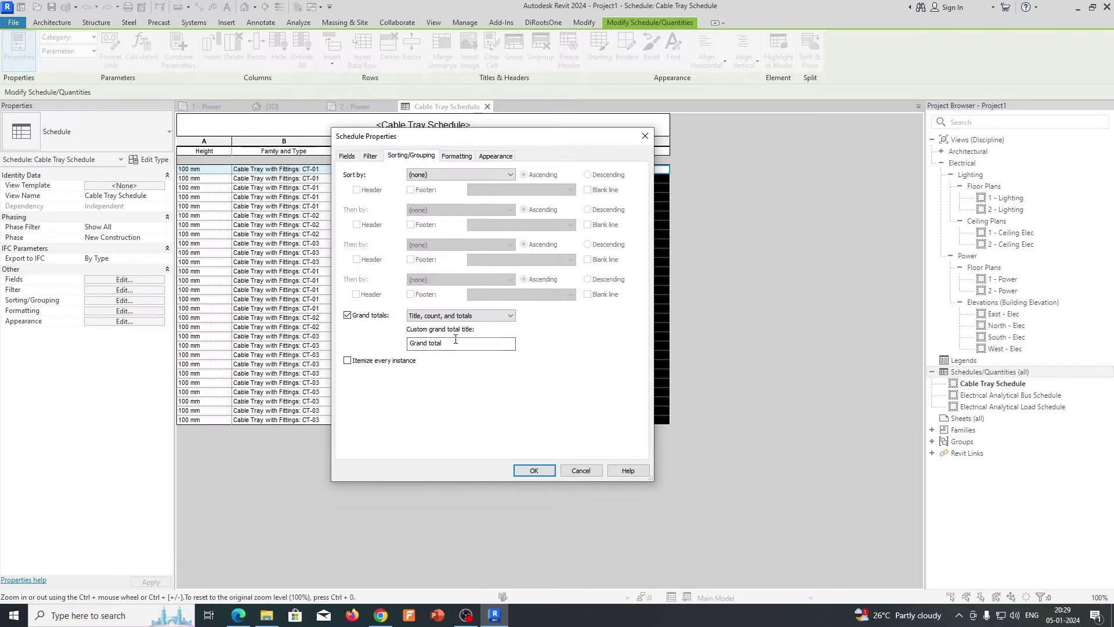
left_click(442, 177)
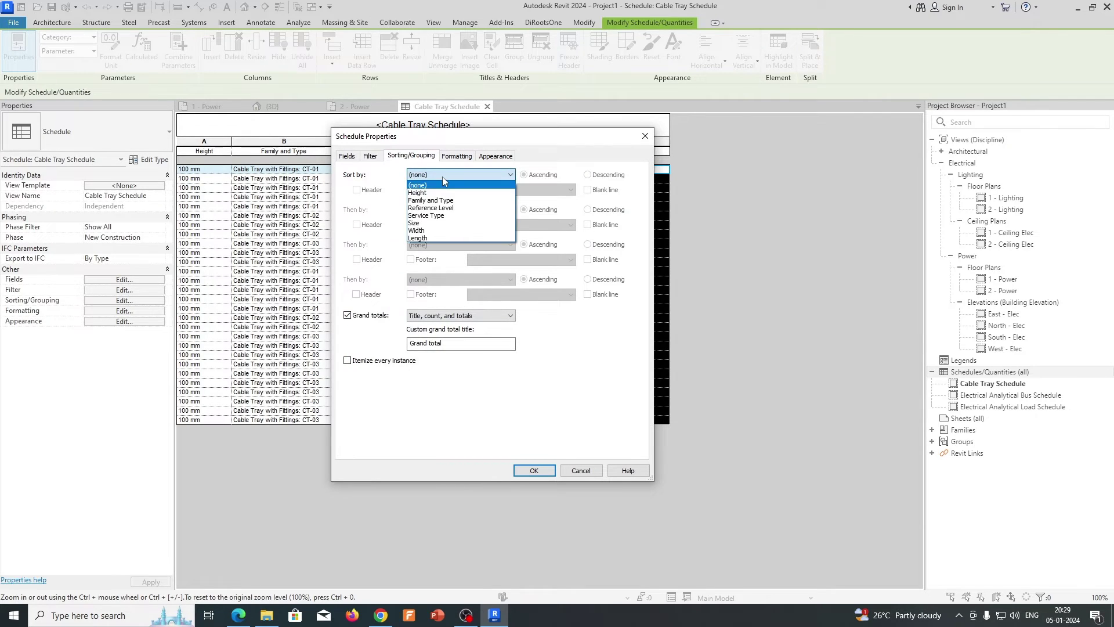
left_click(442, 177)
left_click(462, 159)
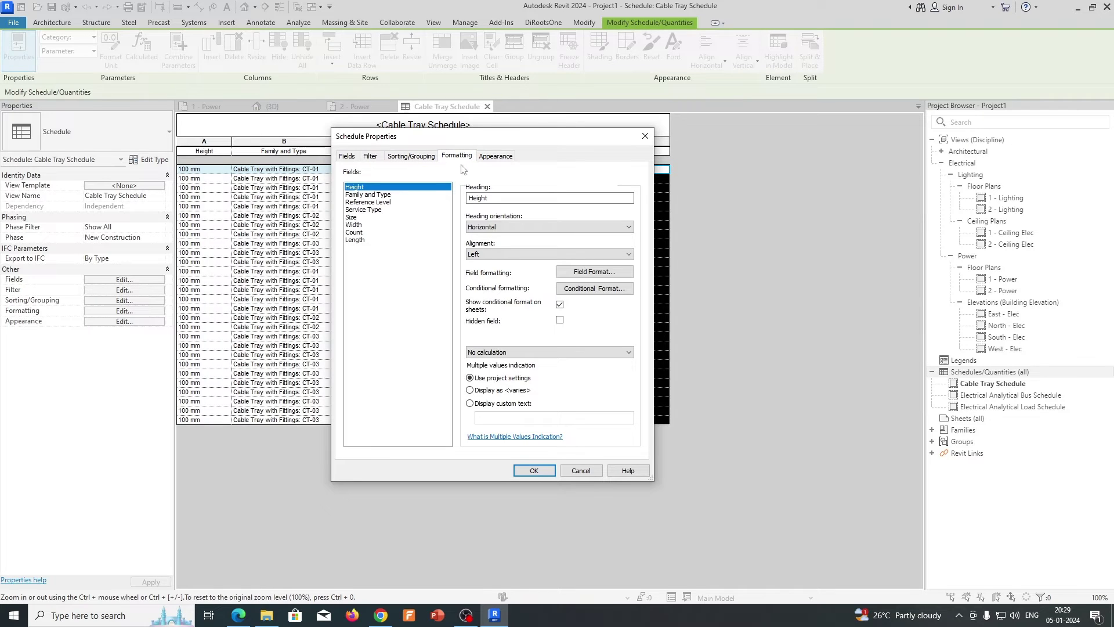
left_click(359, 241)
left_click(545, 352)
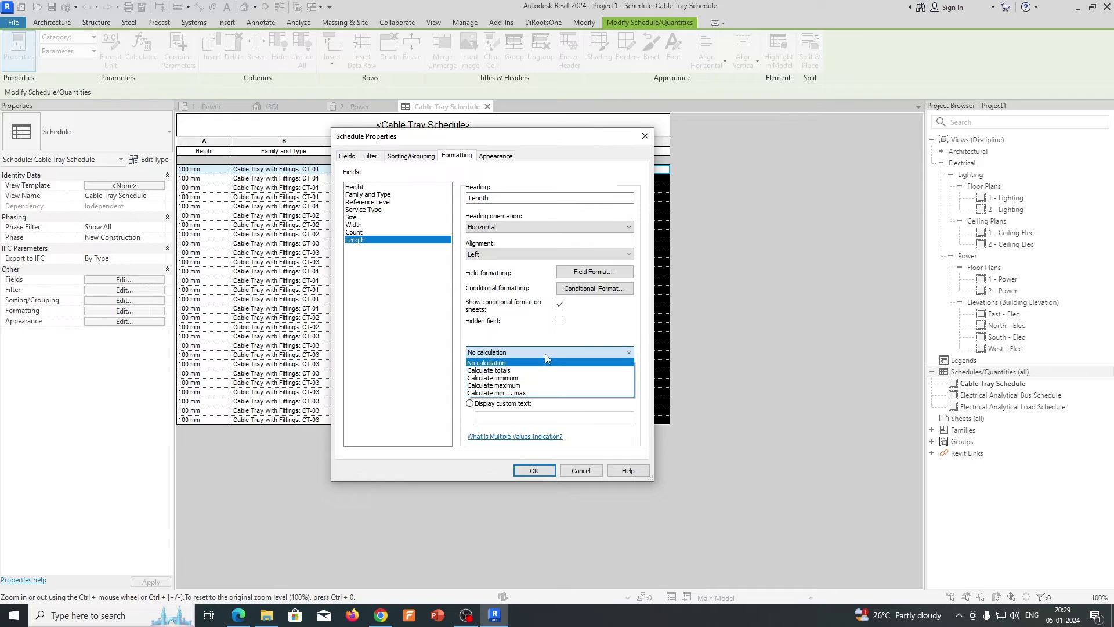
left_click(494, 371)
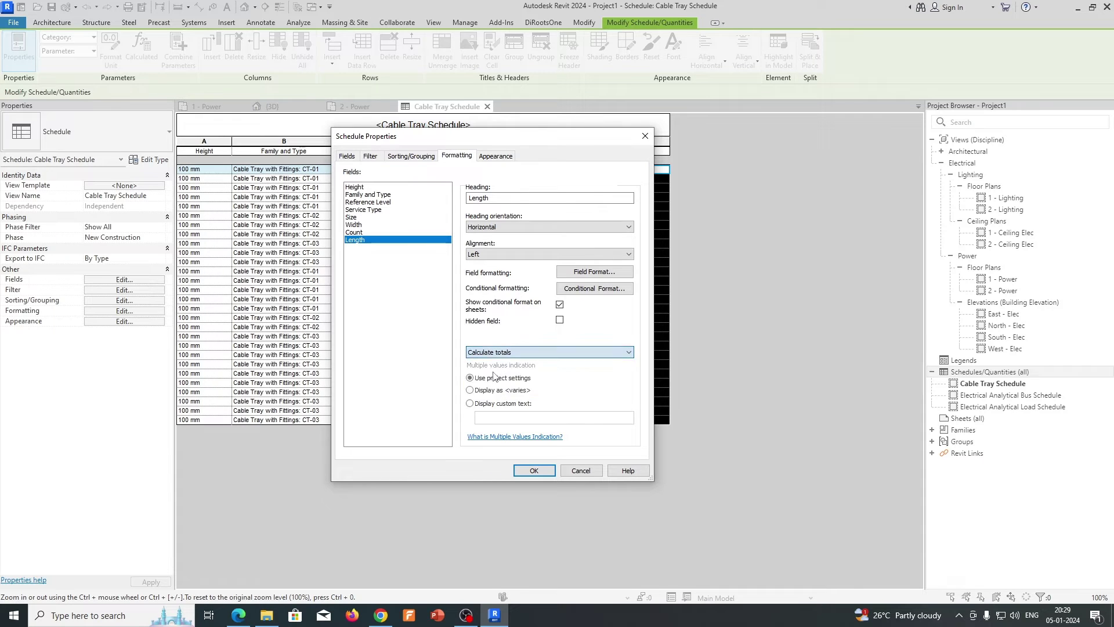
left_click(532, 471)
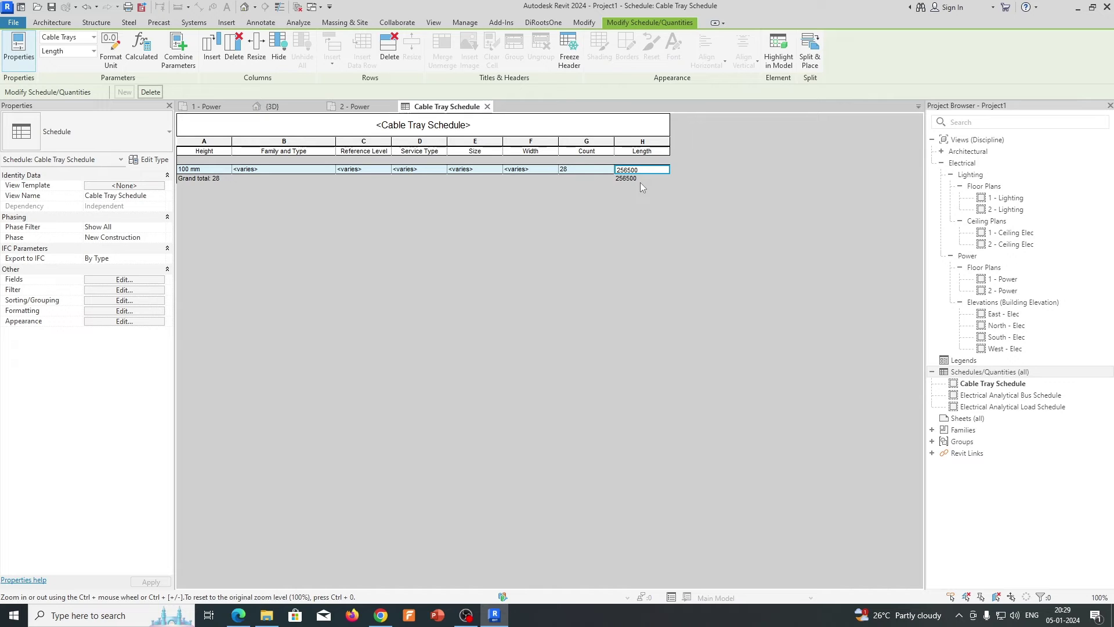
Step: Try filtering the schedule by Length, then reset the filter to (none)
left_click(120, 290)
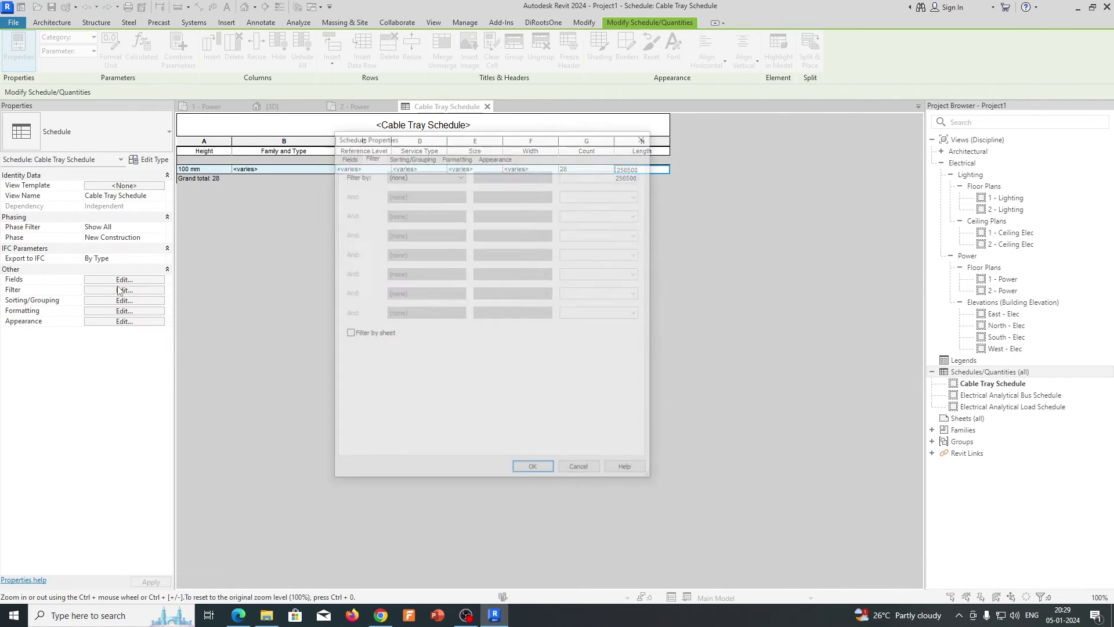
left_click(410, 156)
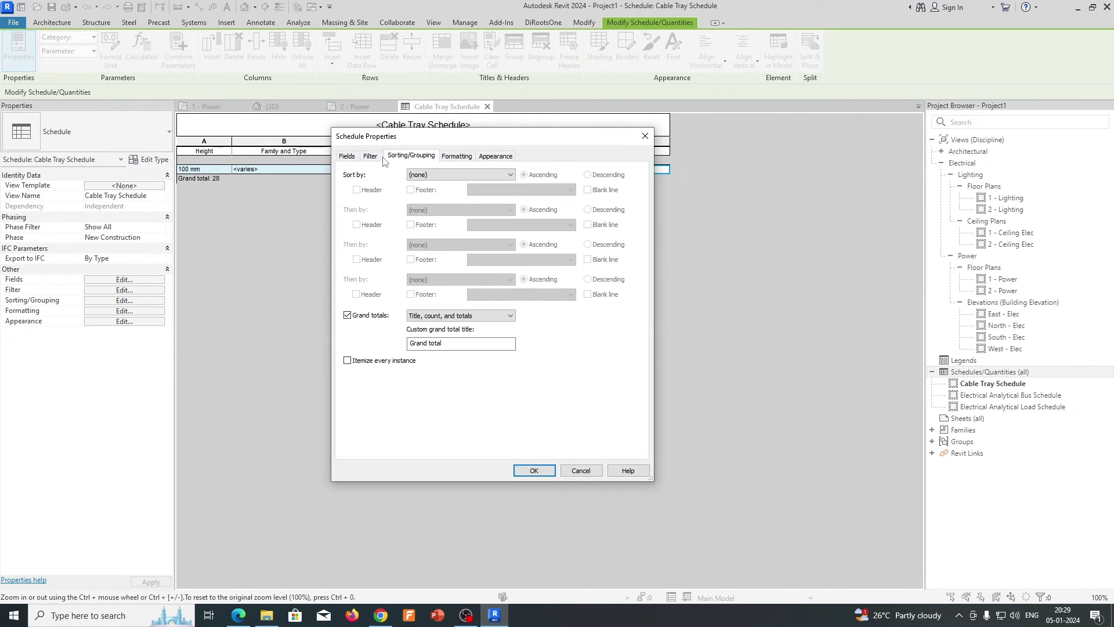
left_click(370, 156)
left_click(425, 174)
left_click(395, 239)
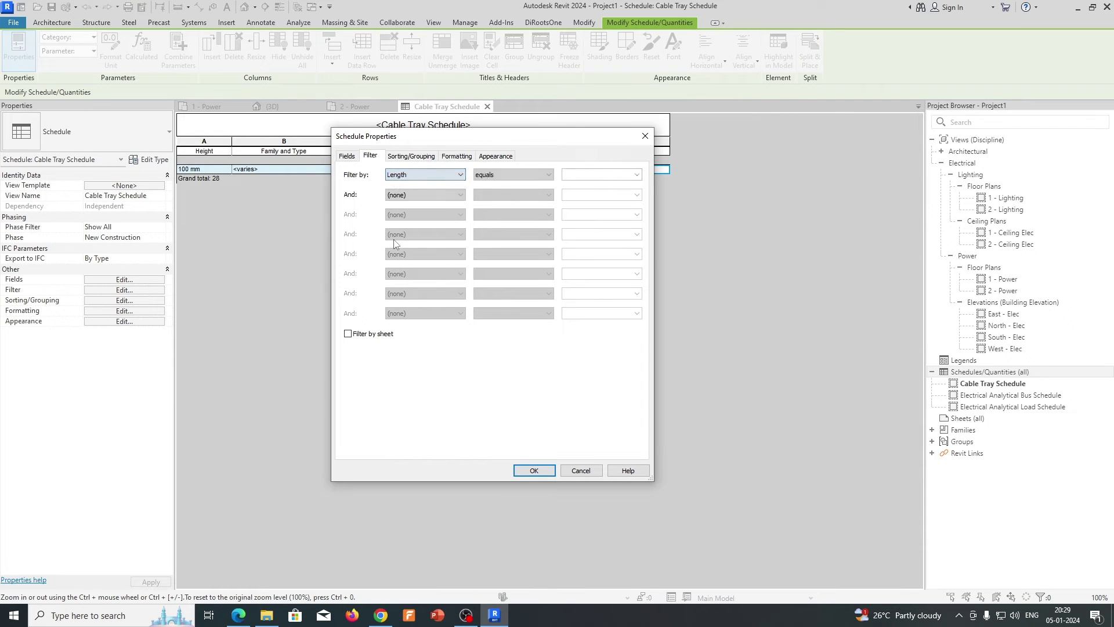
left_click(636, 175)
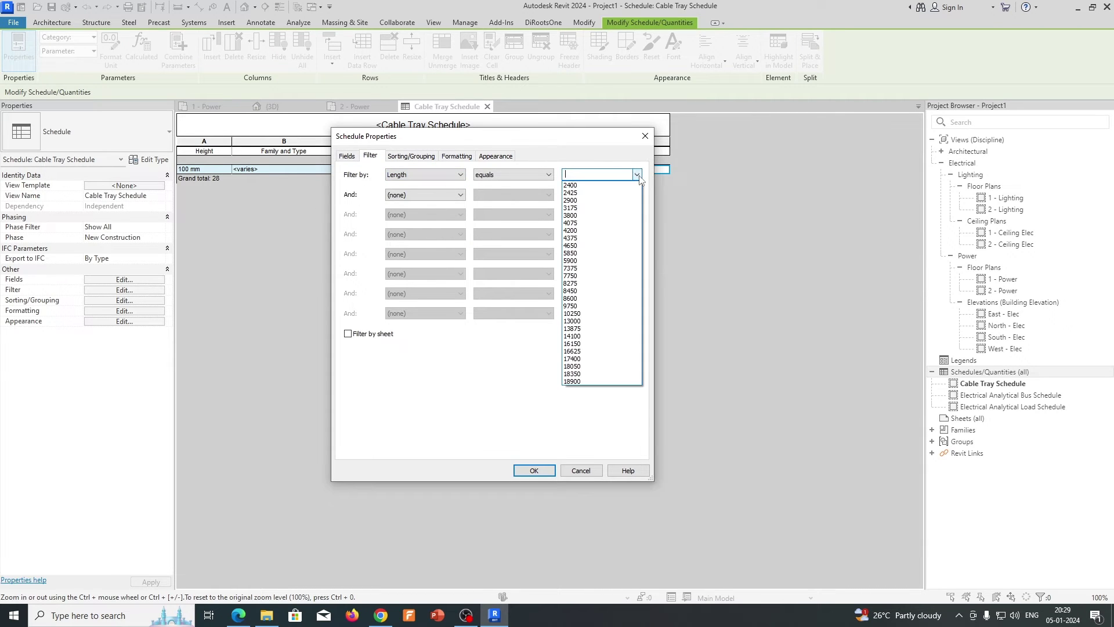
left_click(636, 174)
left_click(413, 176)
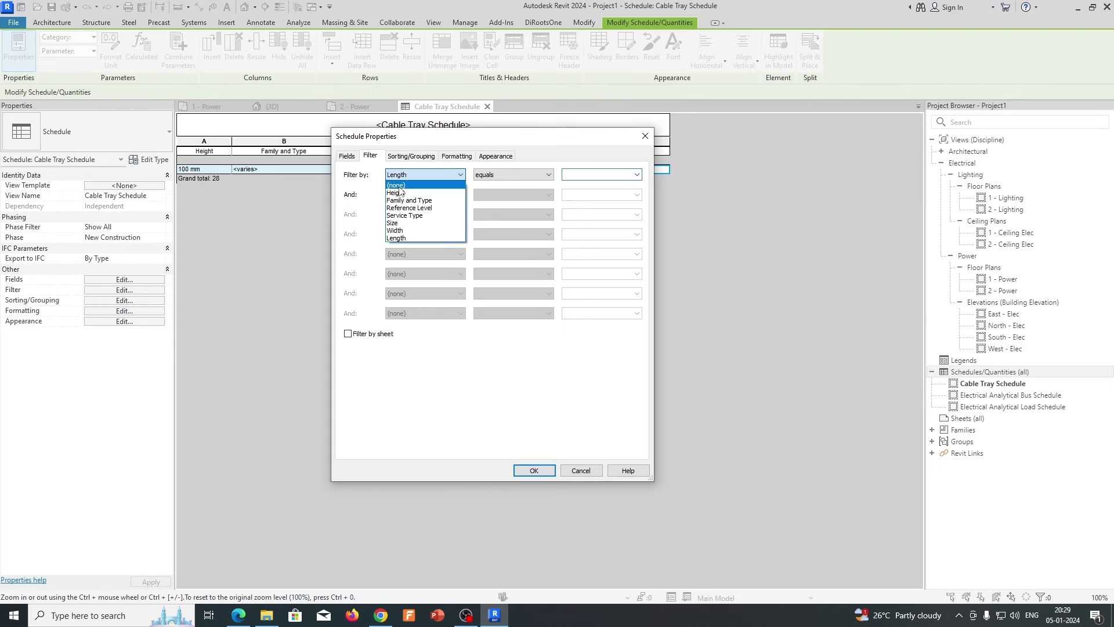
left_click(406, 183)
Step: Sort the schedule by Length ascending with a footer under each length group
left_click(411, 155)
left_click(440, 175)
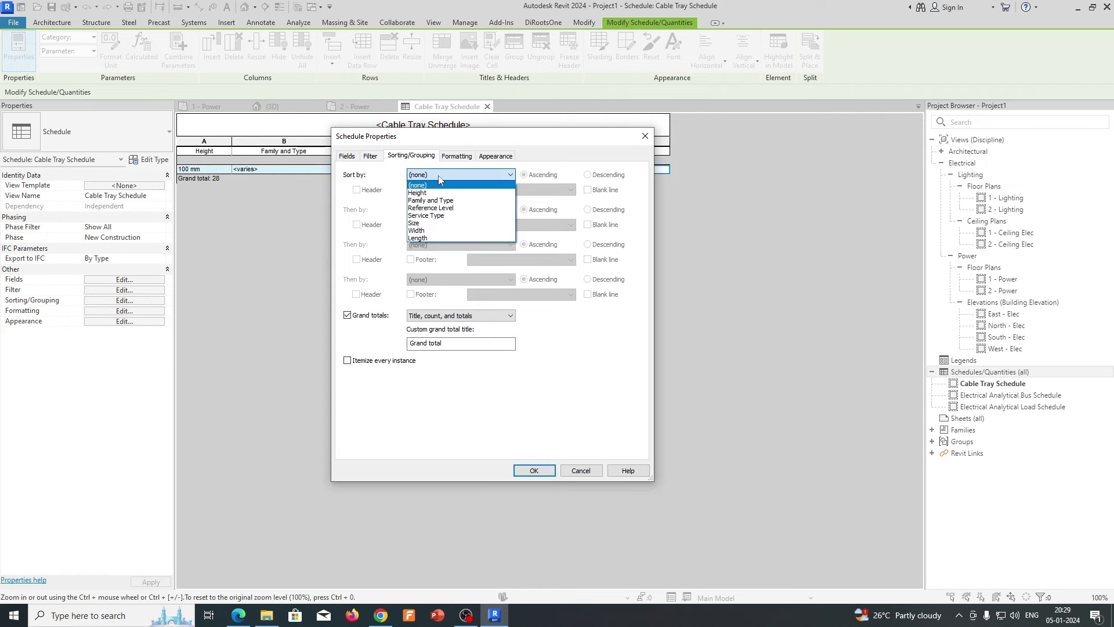
left_click(417, 242)
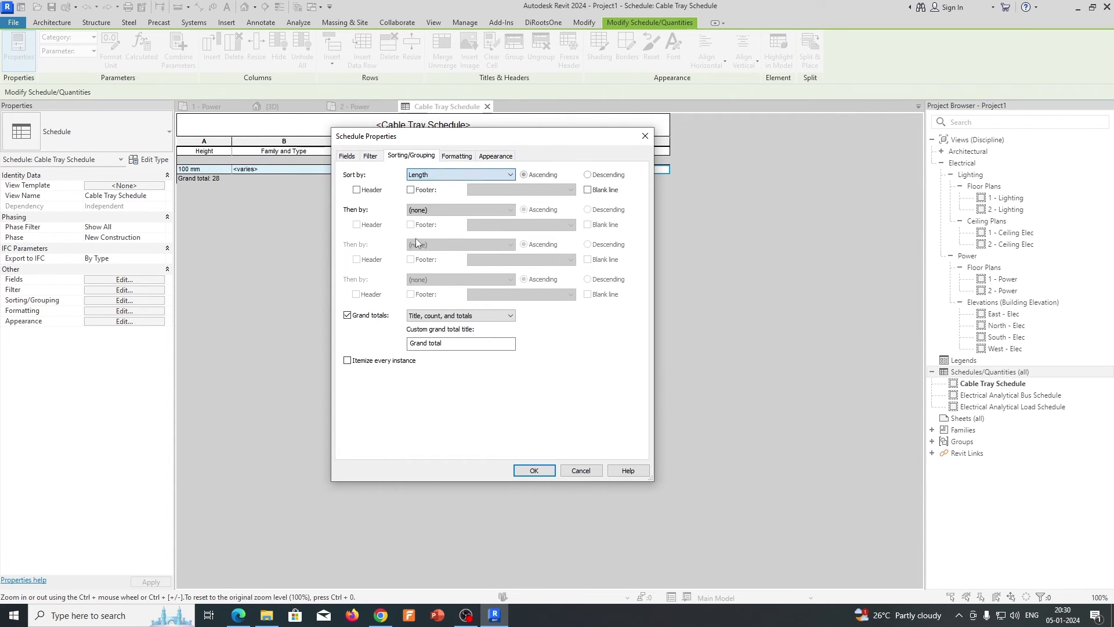
left_click(410, 189)
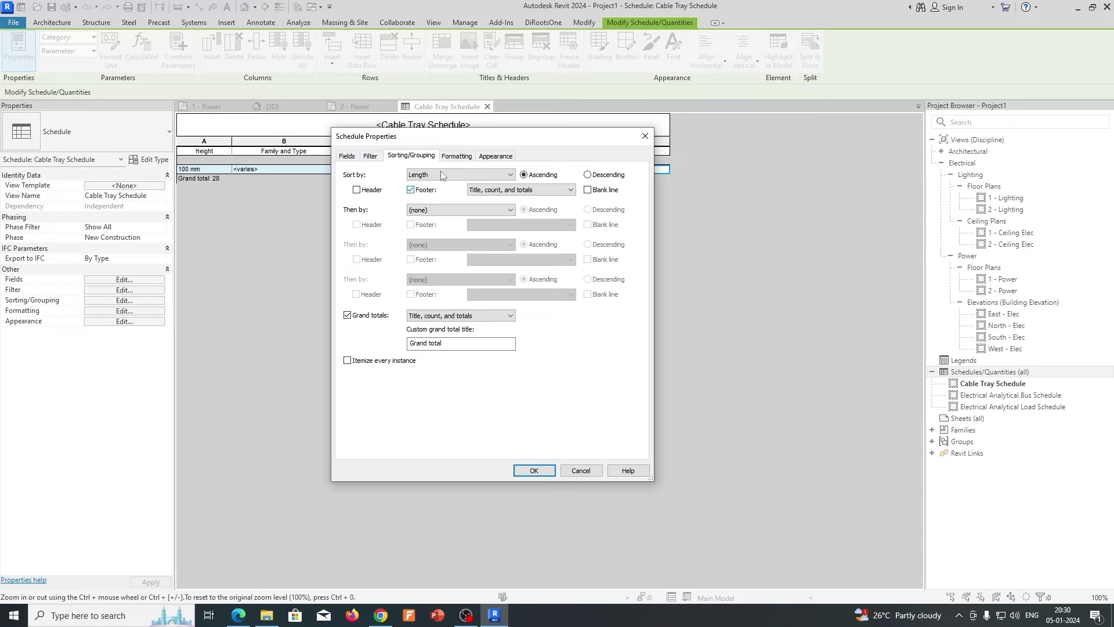
left_click(457, 157)
left_click(355, 240)
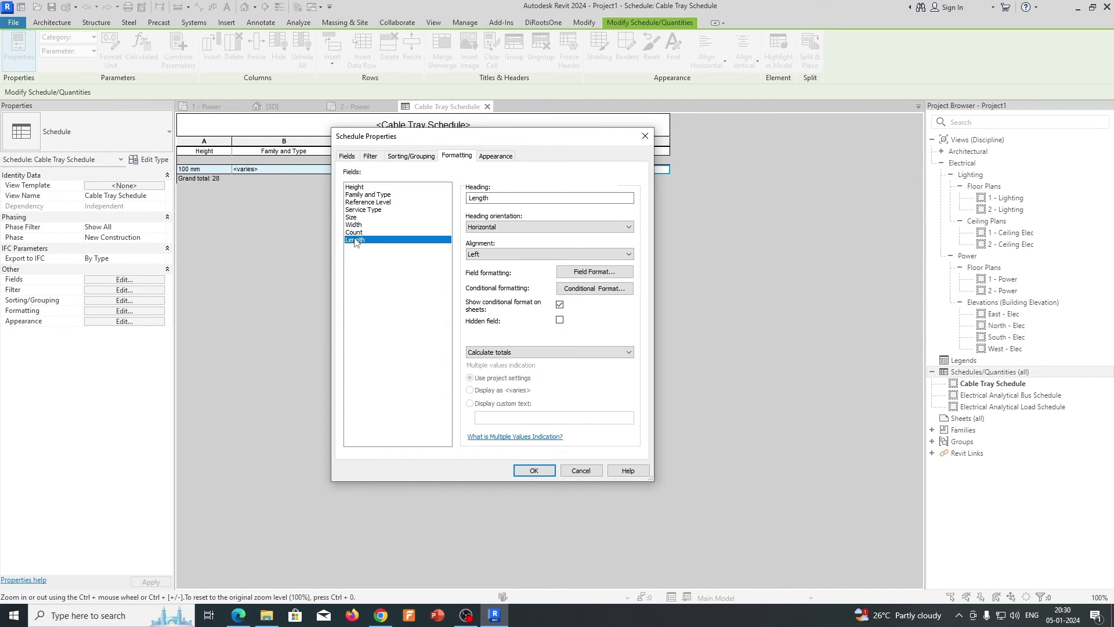
left_click(535, 471)
scroll(568, 394, "down", 3)
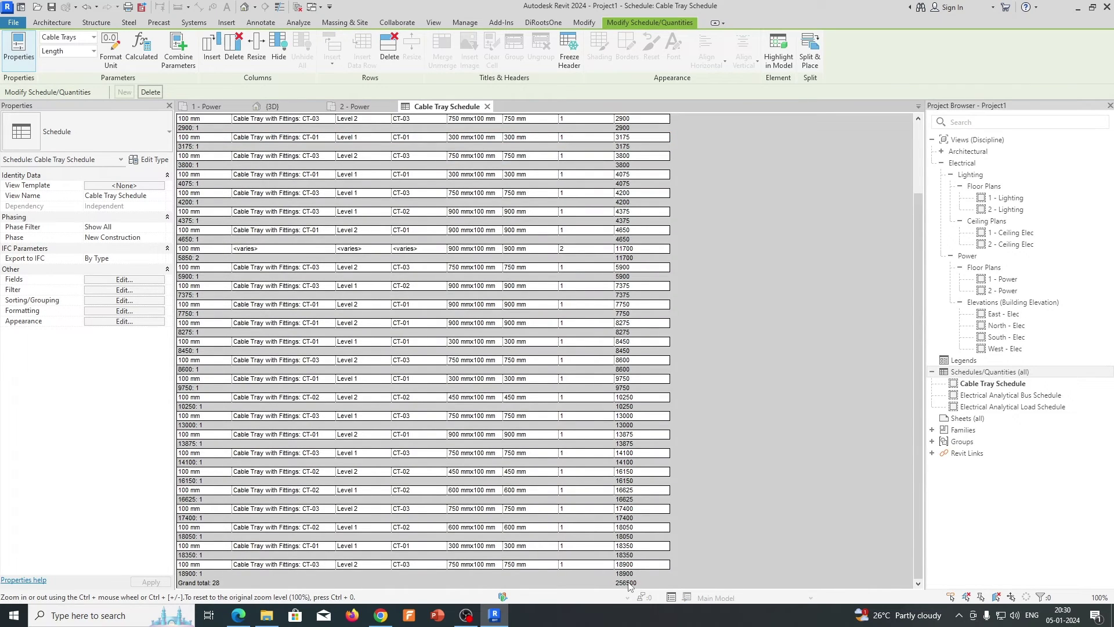
Step: Confirm the sorting settings and set the <varies> row's Family and Type to CT-01
left_click(123, 300)
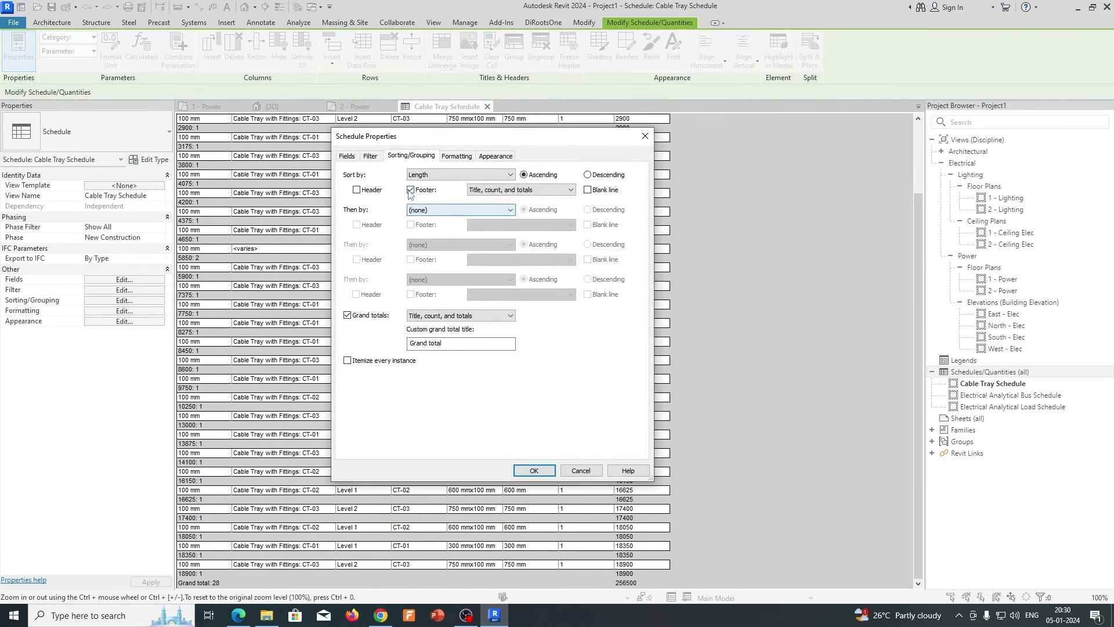
left_click(533, 470)
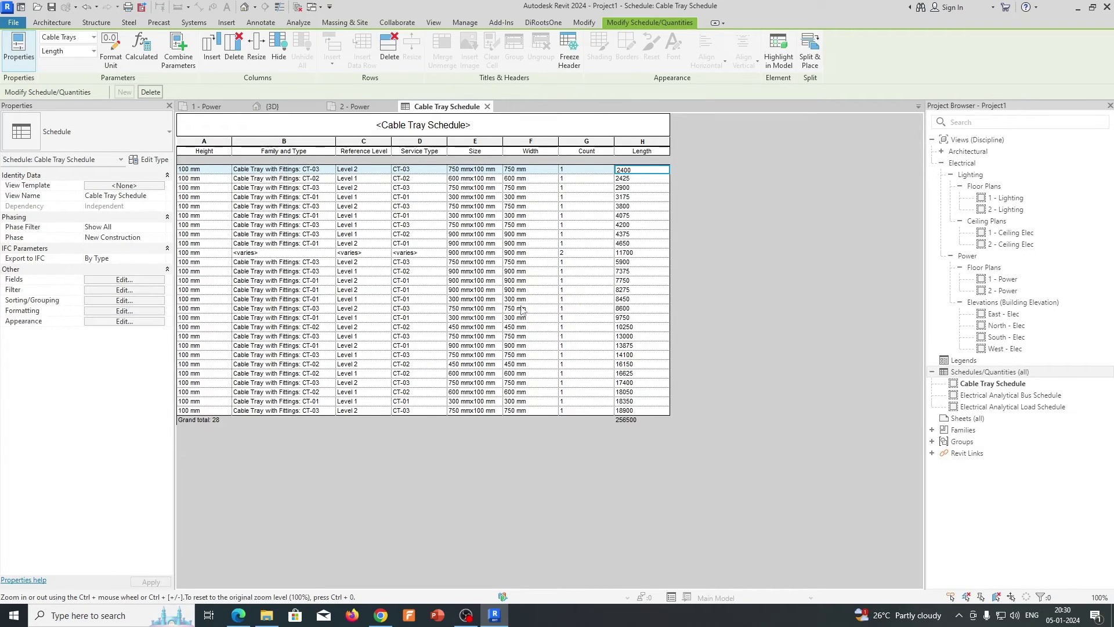
left_click(272, 253)
left_click(331, 254)
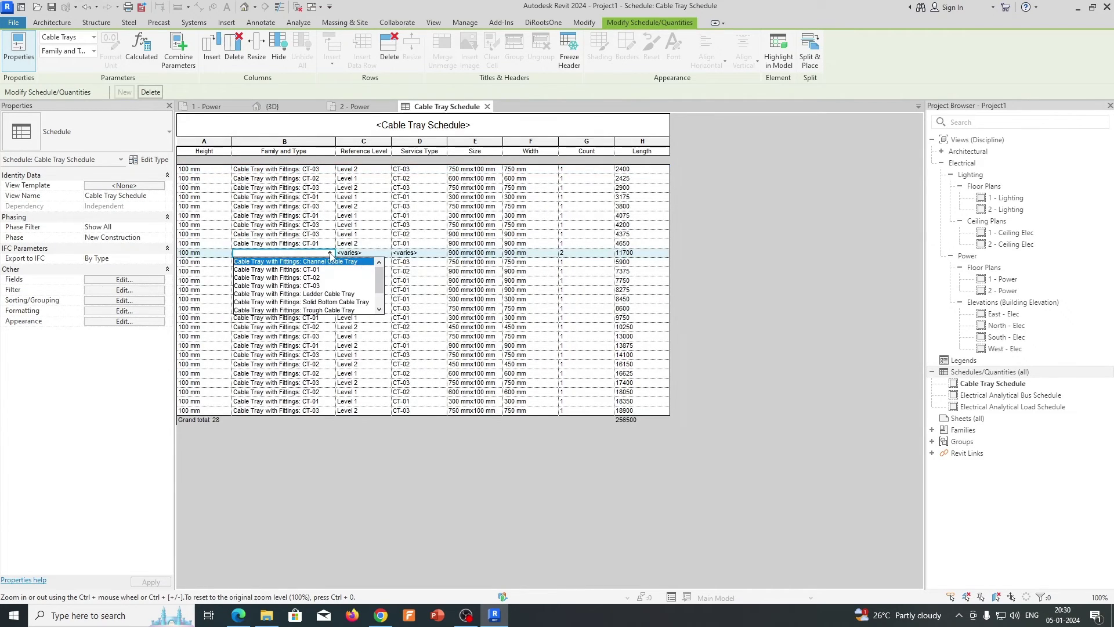
left_click(313, 269)
left_click(383, 254)
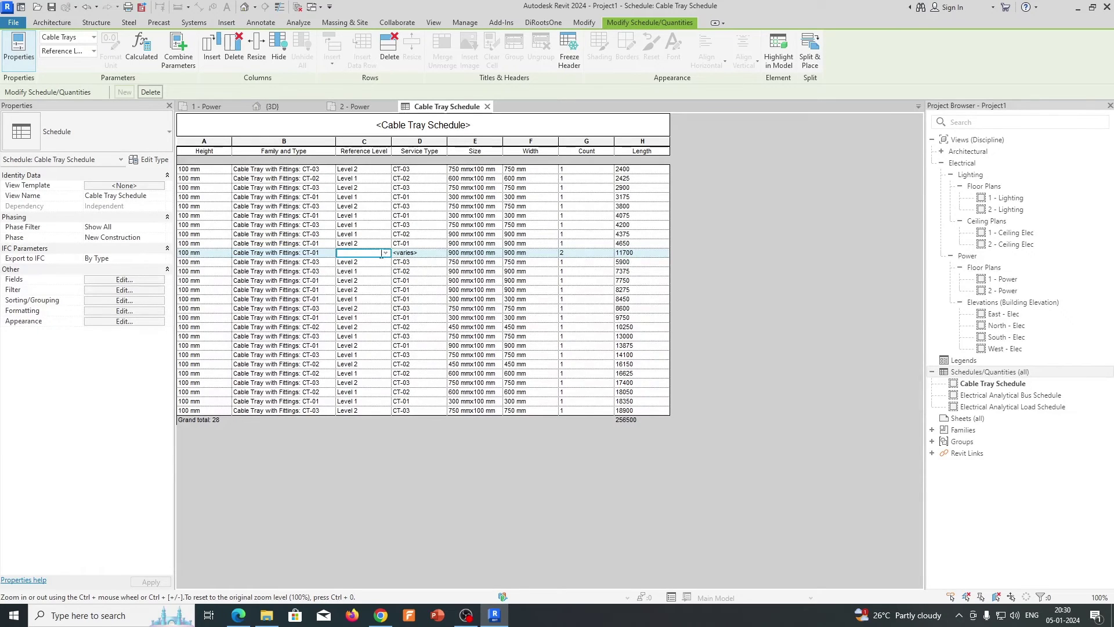
Step: Set that row's Reference Level to Level 1 and Service Type to CT-01, then select the Length values
left_click(385, 254)
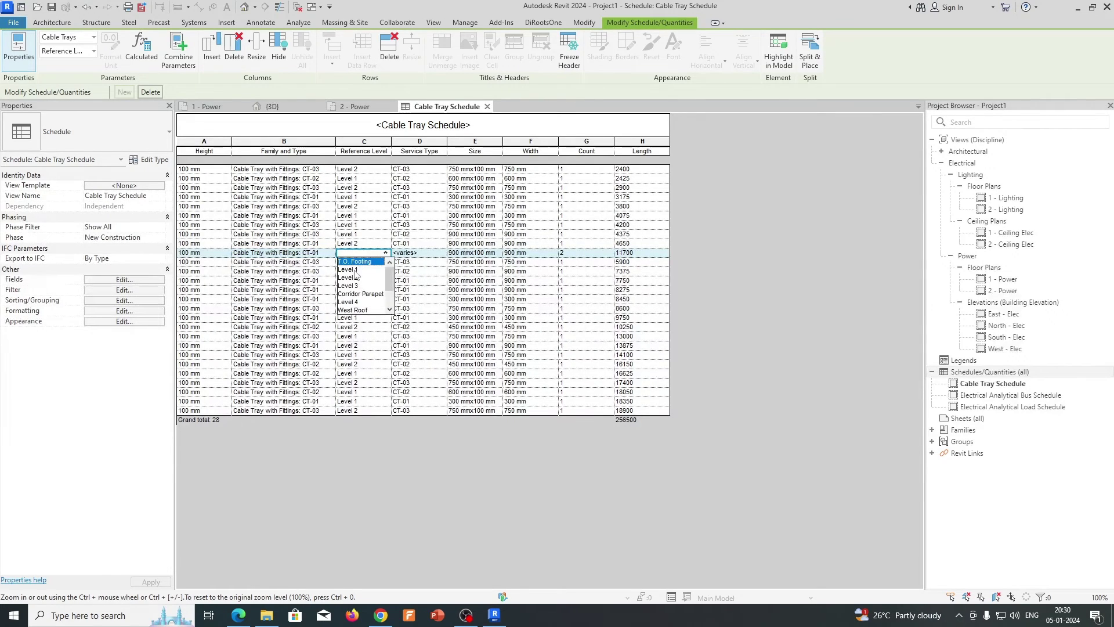
left_click(350, 270)
left_click(440, 253)
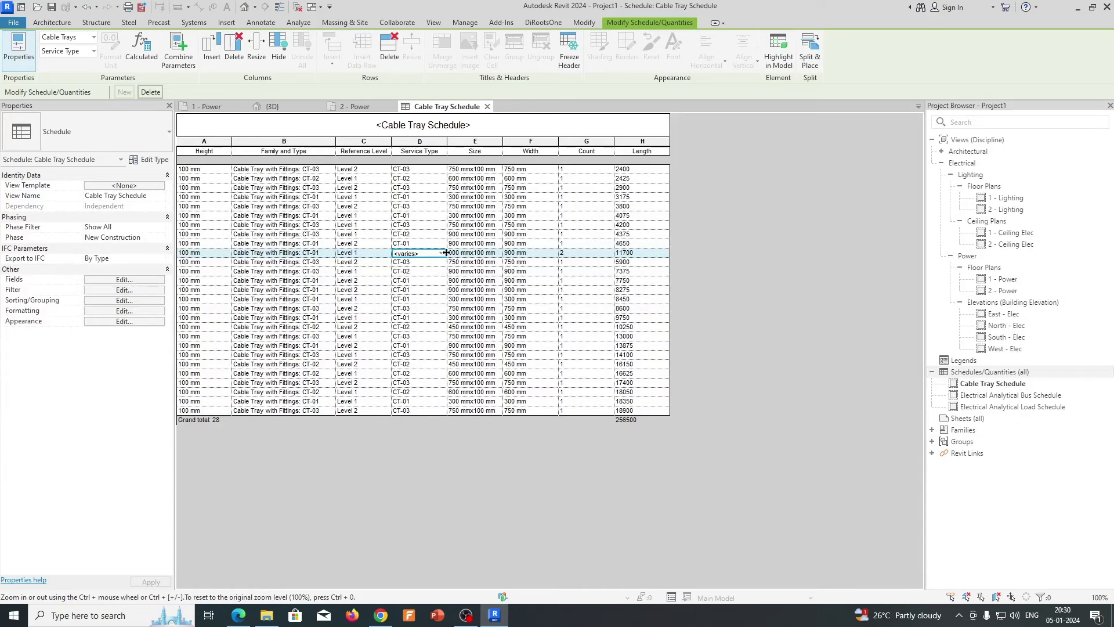
left_click(442, 254)
left_click(415, 264)
left_click_drag(626, 170, 637, 420)
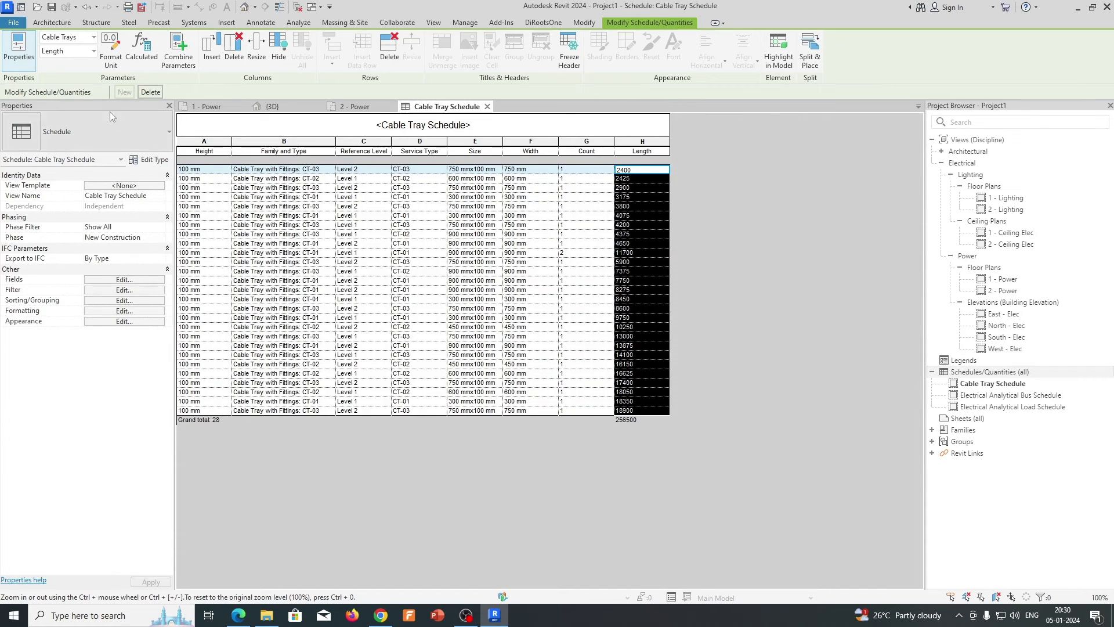
Step: Add a Service Type filter condition in the schedule's Sorting/Grouping properties
left_click(119, 300)
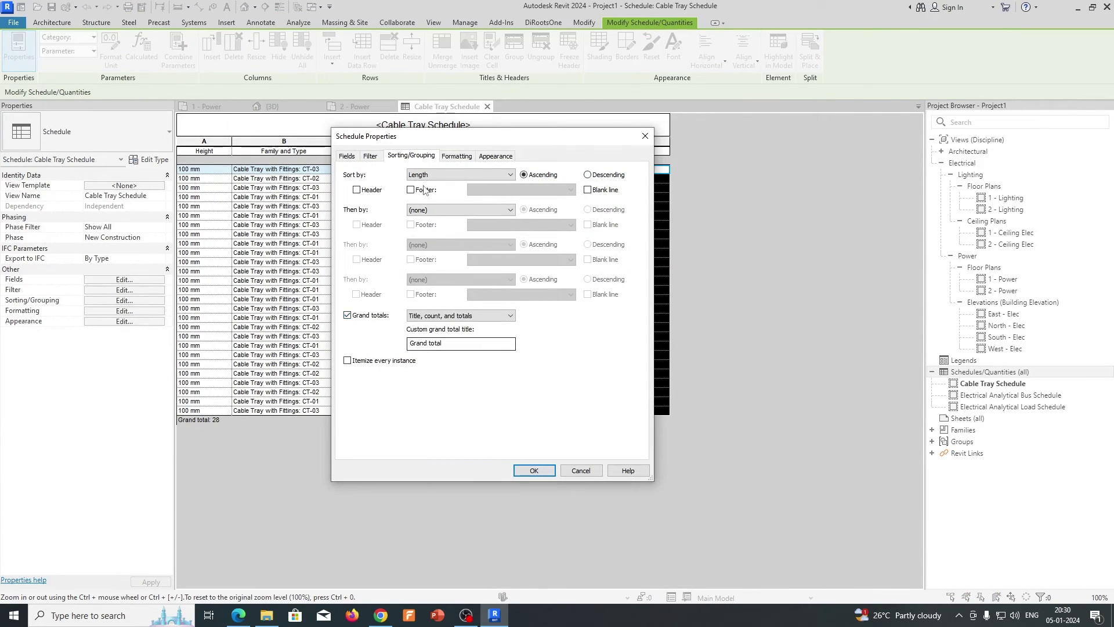
left_click(452, 157)
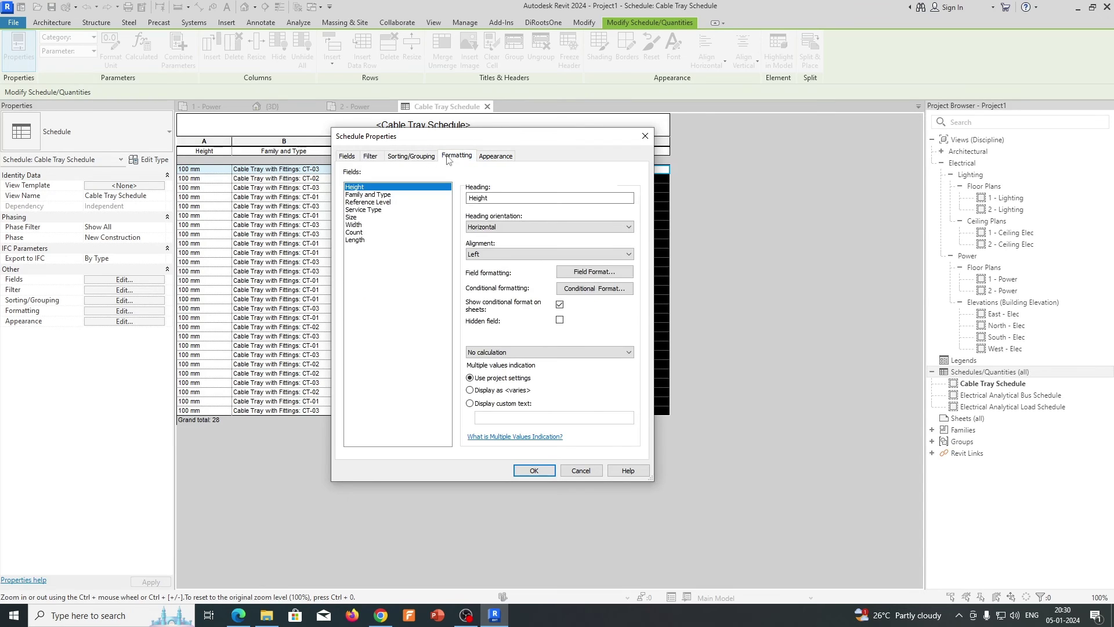
left_click(346, 156)
left_click(370, 157)
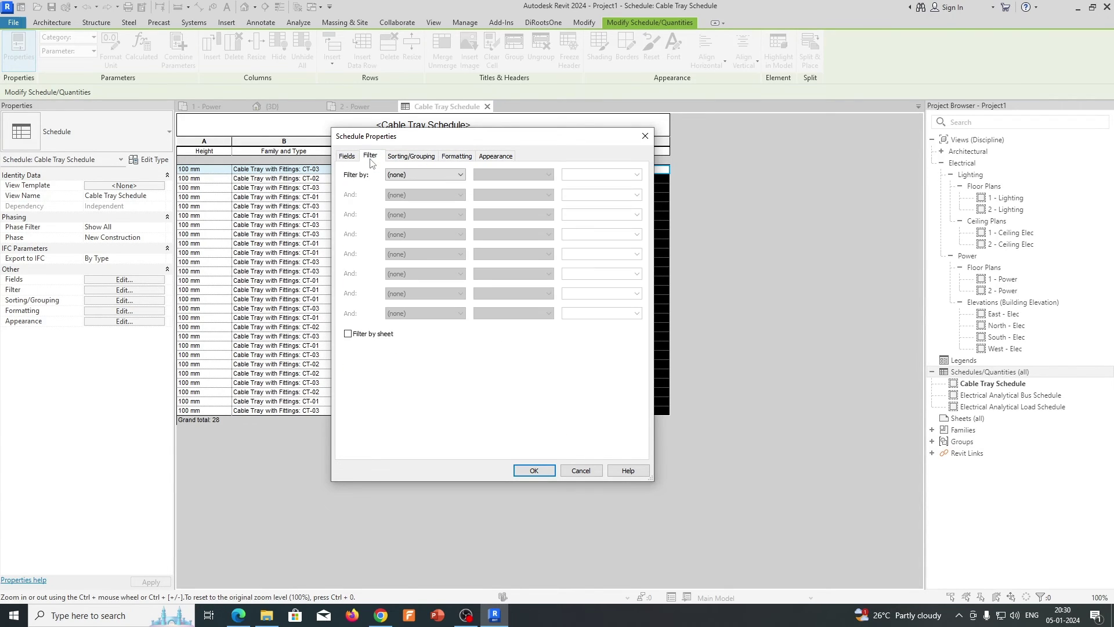
left_click(418, 175)
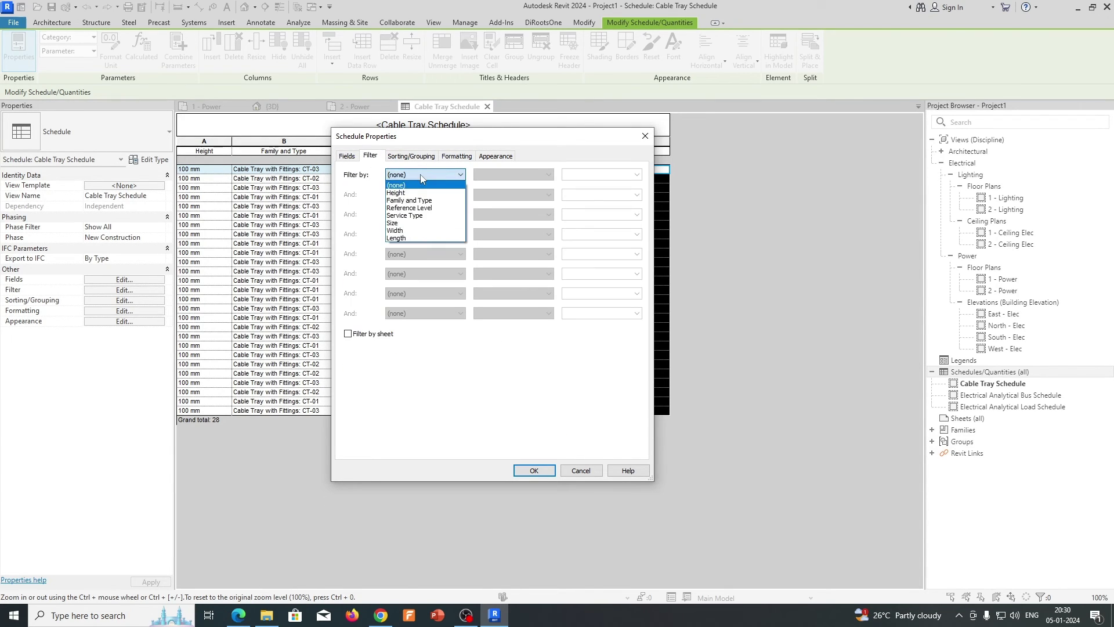
left_click(406, 215)
Step: Set the Service Type filter to equal CT-01, apply it, and select the filtered rows
left_click(636, 176)
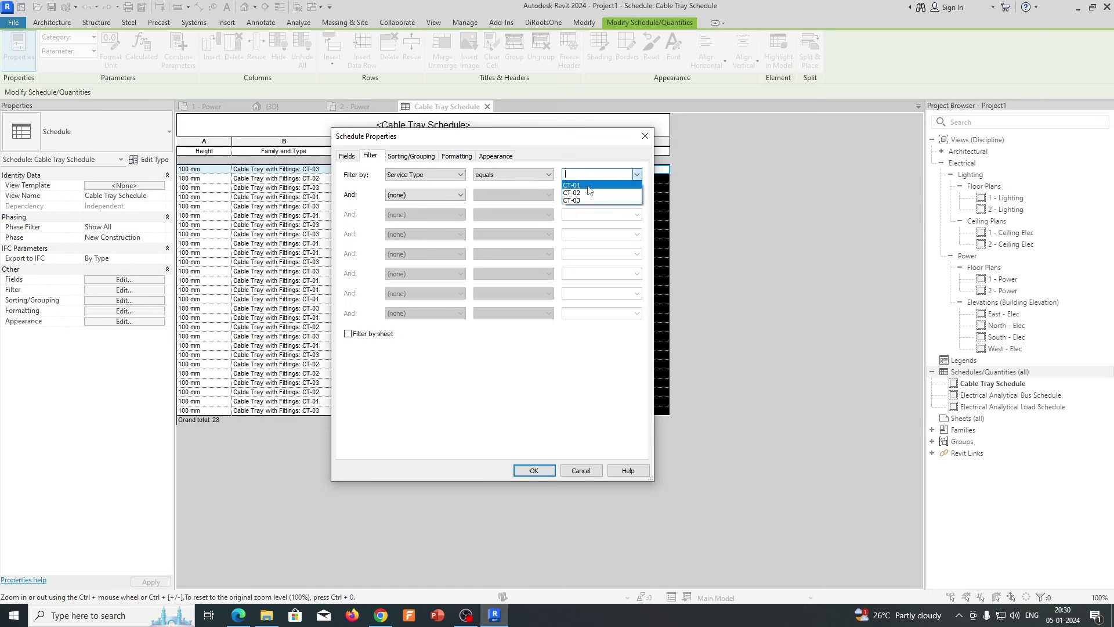
left_click(576, 189)
left_click(411, 156)
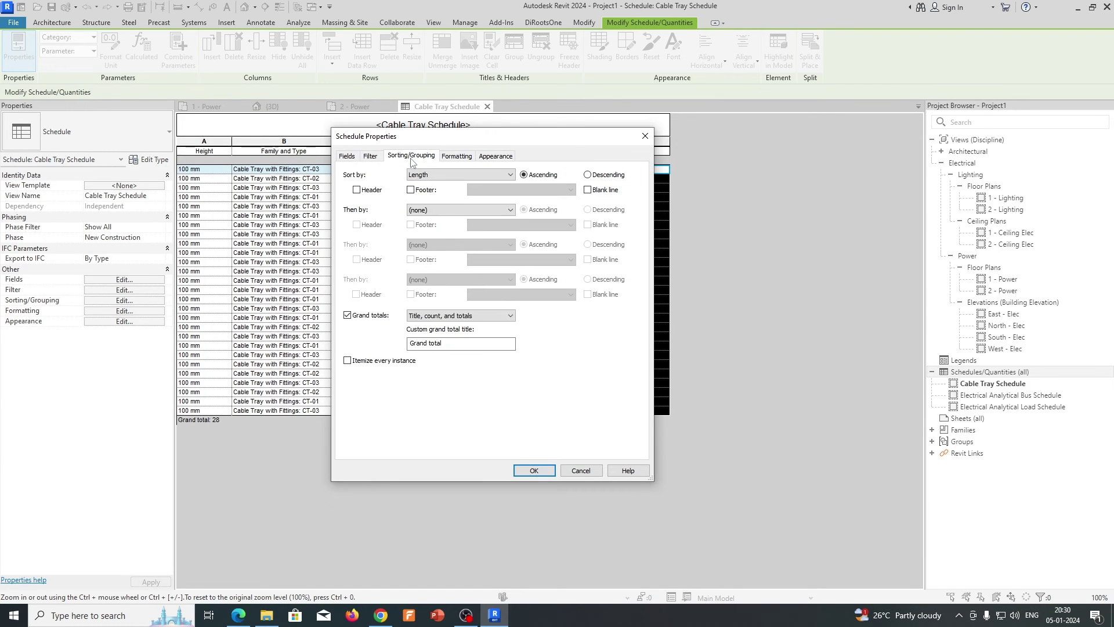
left_click(528, 473)
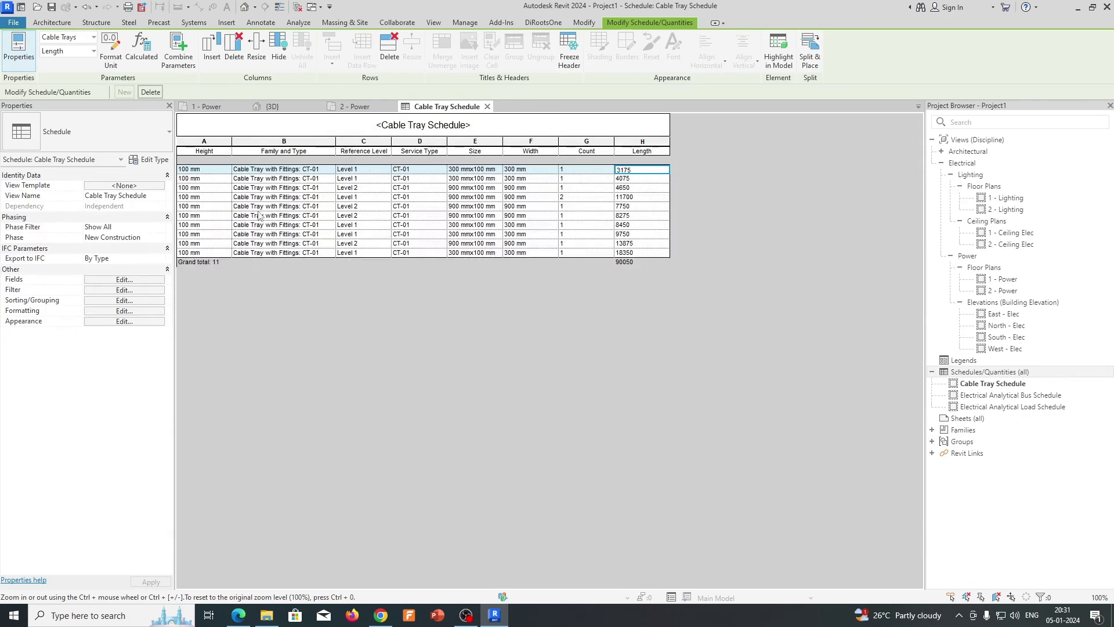
left_click_drag(199, 173, 638, 253)
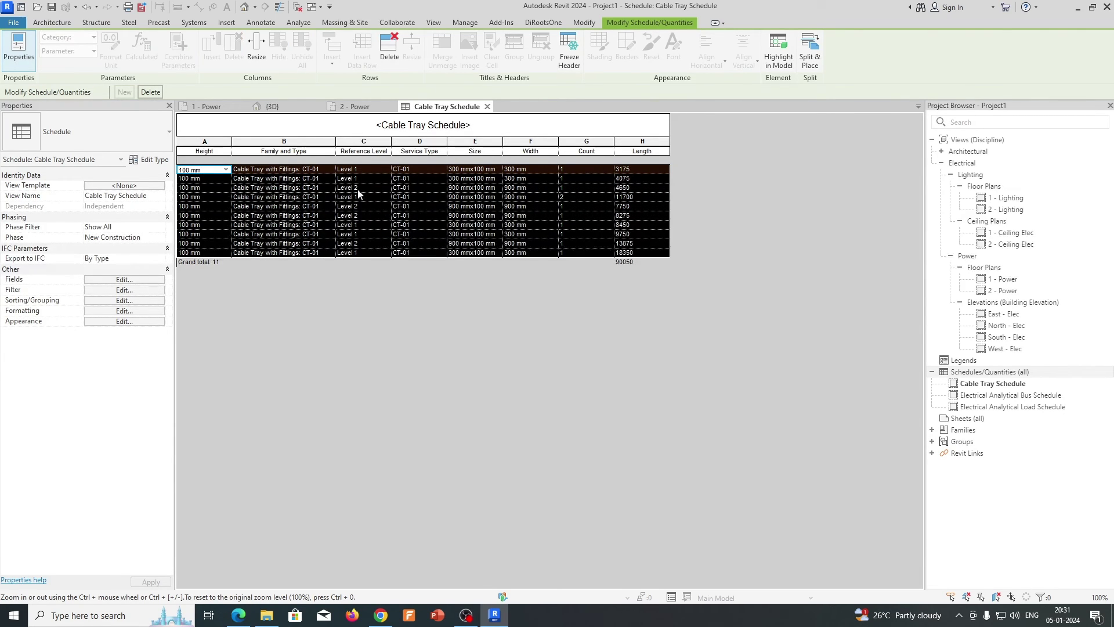
left_click_drag(363, 175, 381, 260)
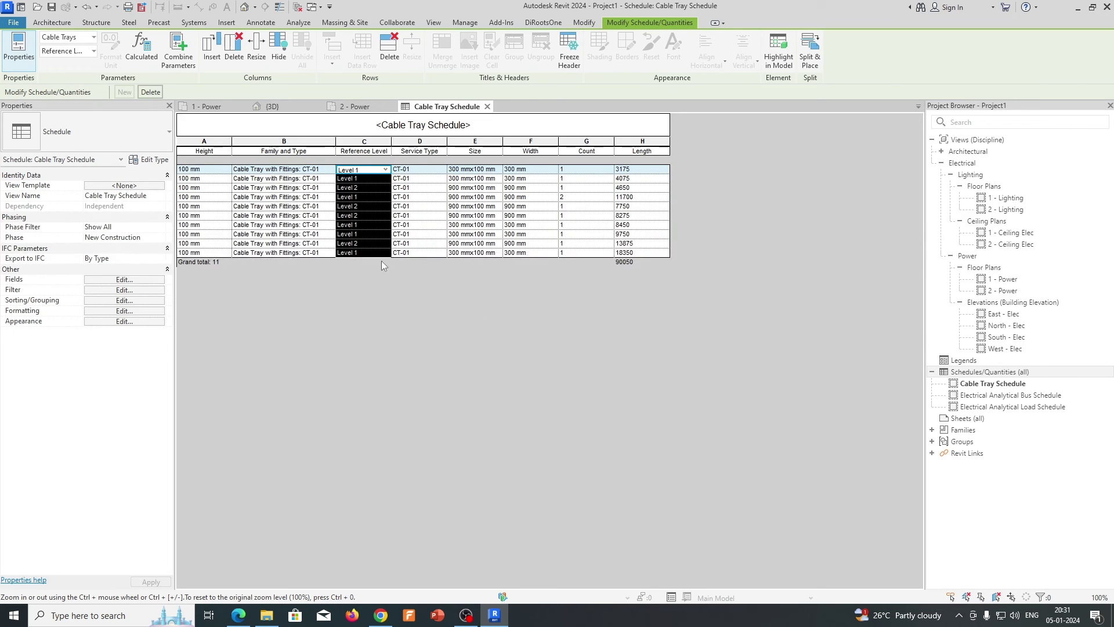
Step: Add a second Service Type filter condition alongside CT-01, which empties the schedule
left_click(115, 290)
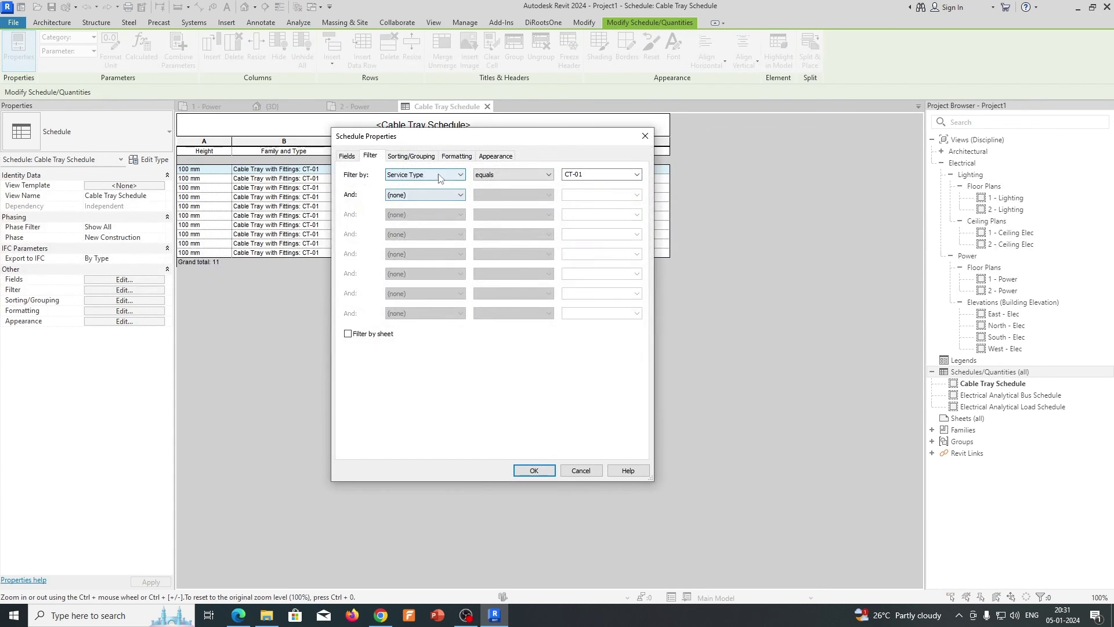
left_click(432, 195)
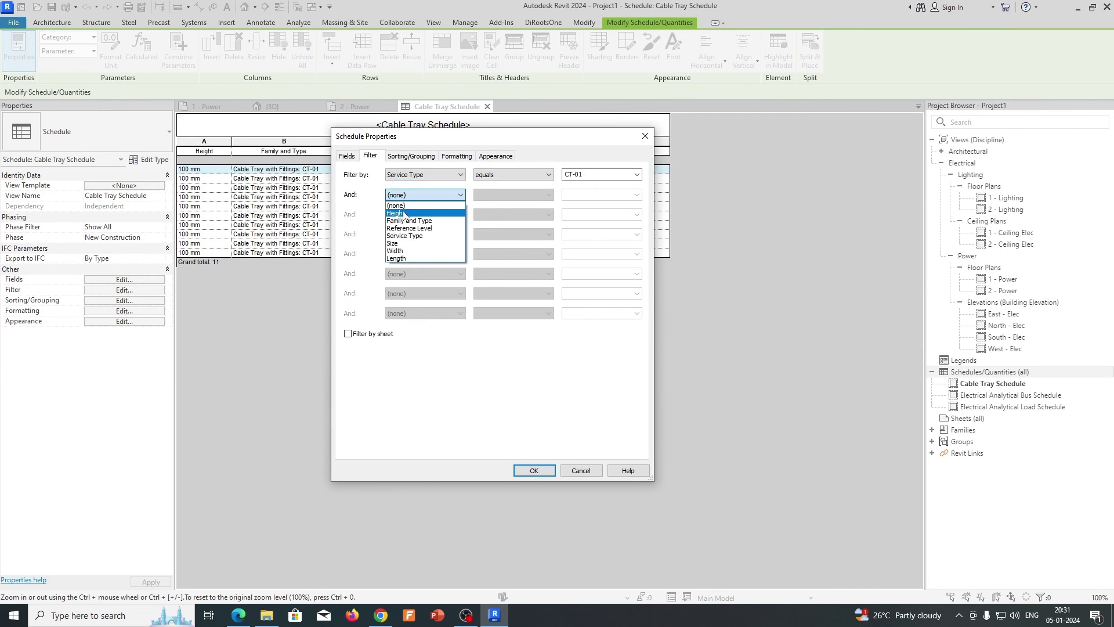
left_click(402, 236)
left_click(636, 195)
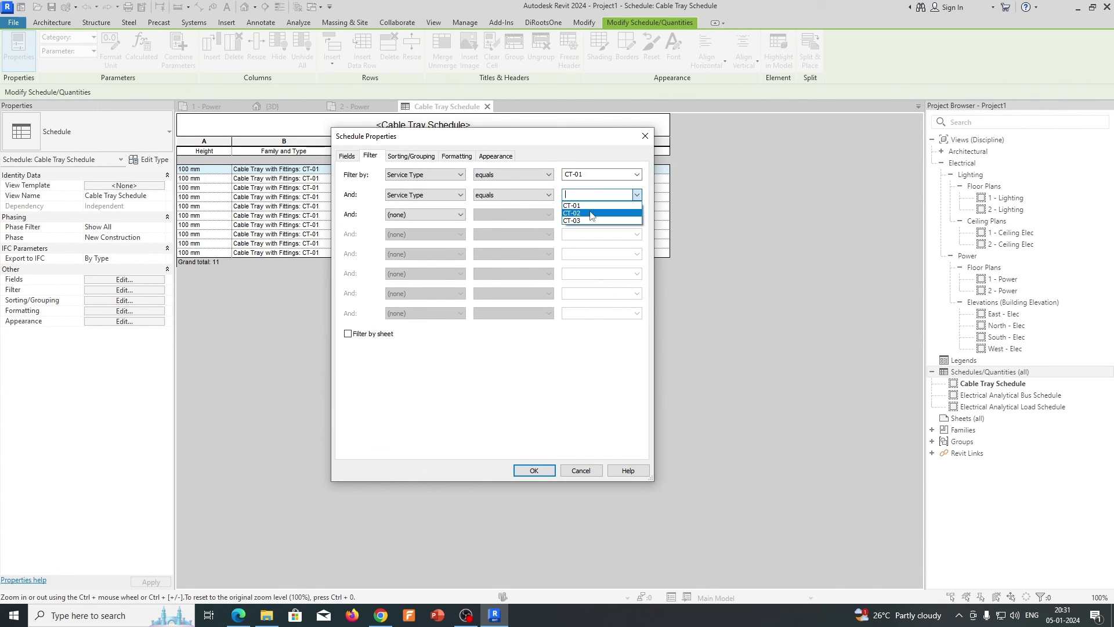
left_click(573, 217)
left_click(524, 471)
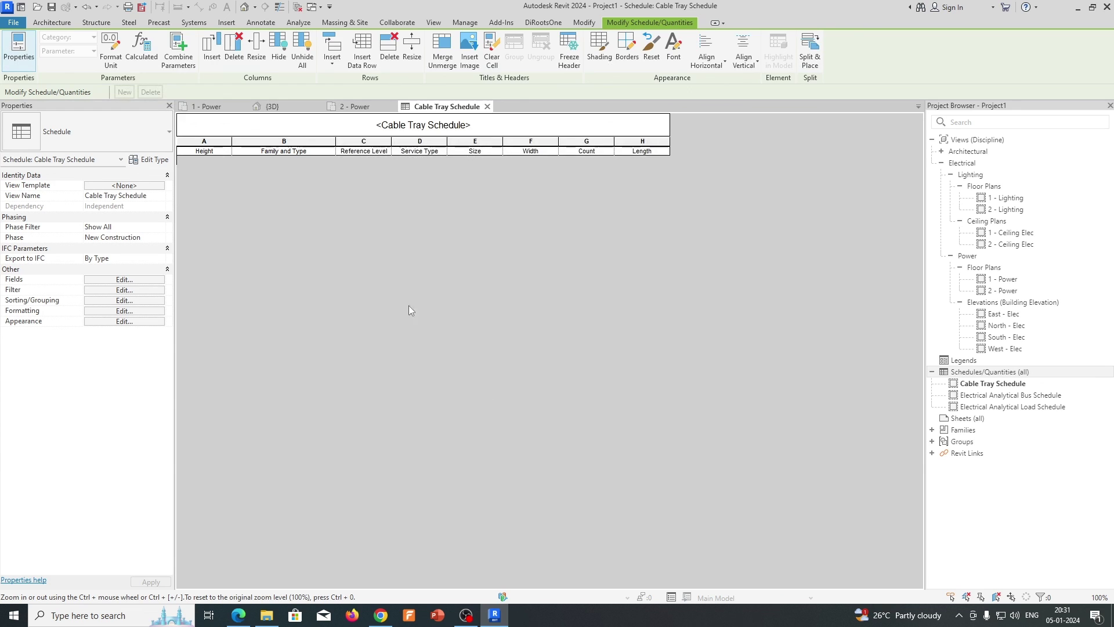
Step: Change the filter to Service Type CT-02 only, dropping the second condition, and select the Length values
left_click(124, 290)
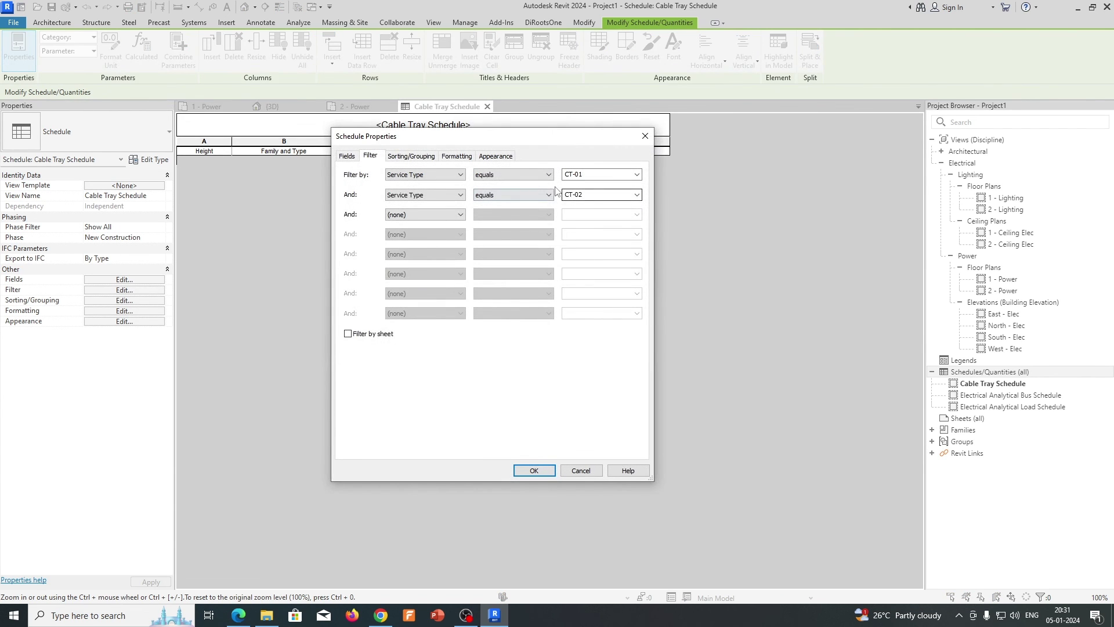
left_click(603, 175)
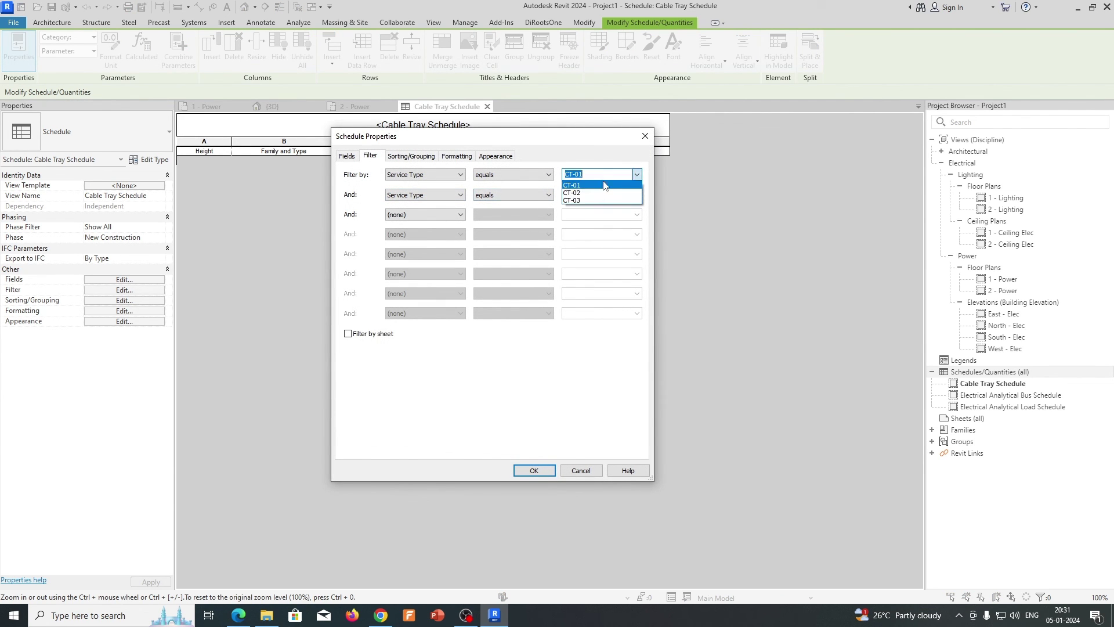
left_click(576, 194)
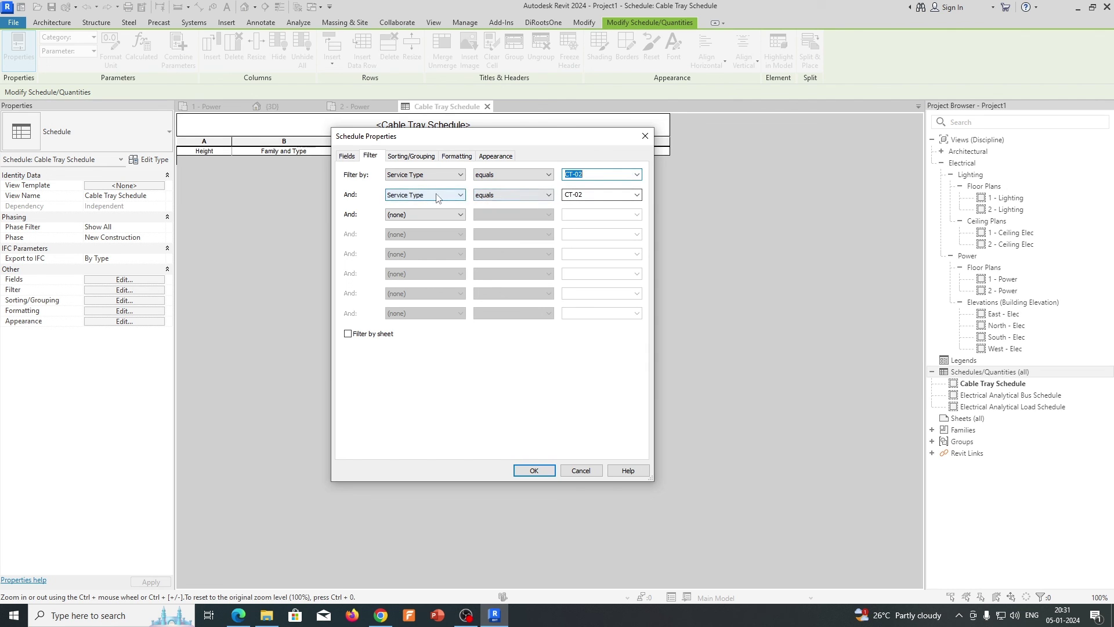
left_click(436, 195)
left_click(432, 204)
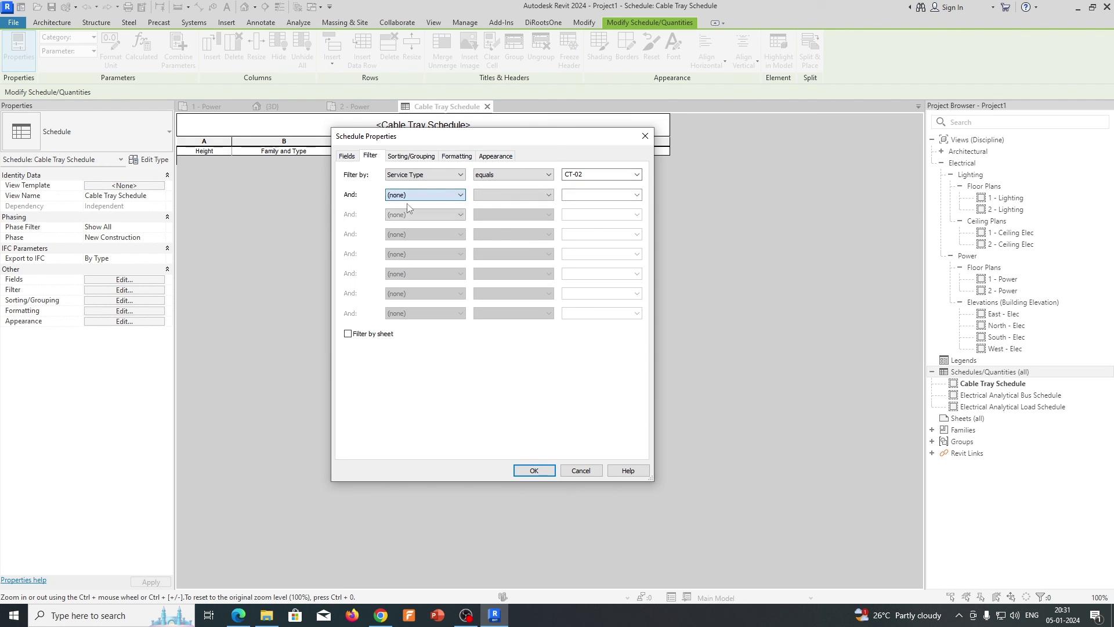
left_click(534, 471)
left_click_drag(630, 170, 631, 228)
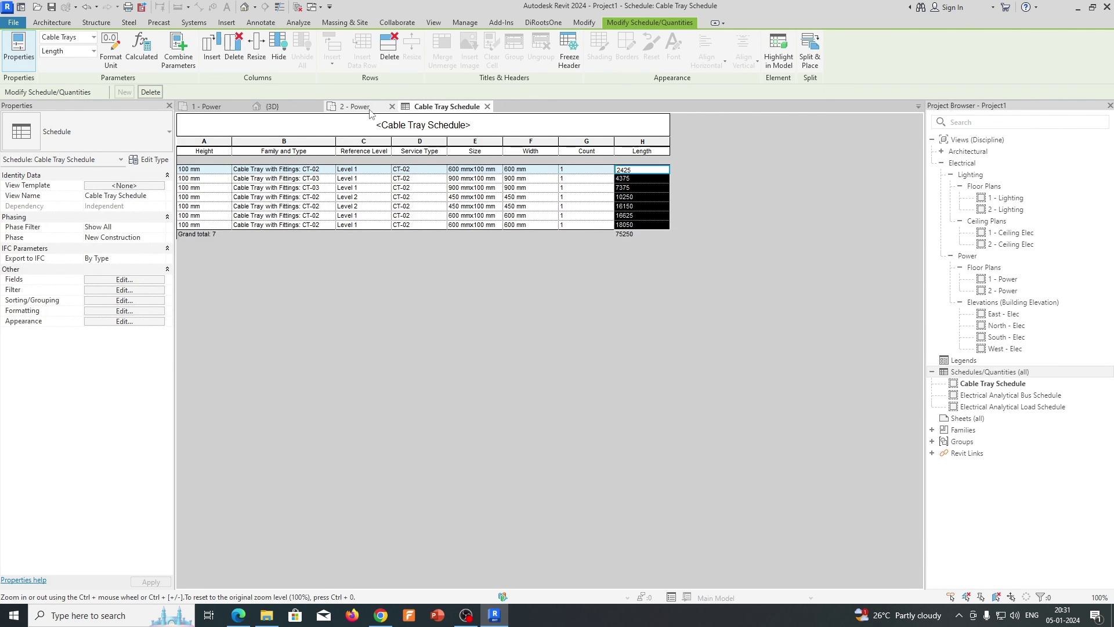
Step: Switch to the 2 - Power floor plan, clear the selection, and centre the cable trays
left_click(351, 107)
left_click(451, 245)
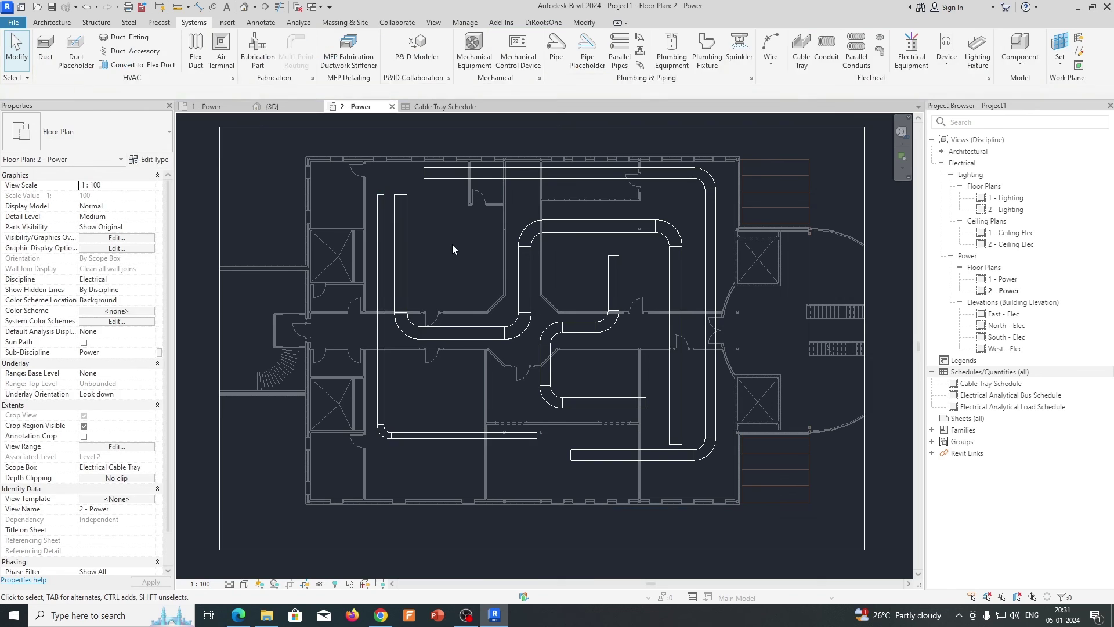
middle_click_drag(451, 245, 497, 246)
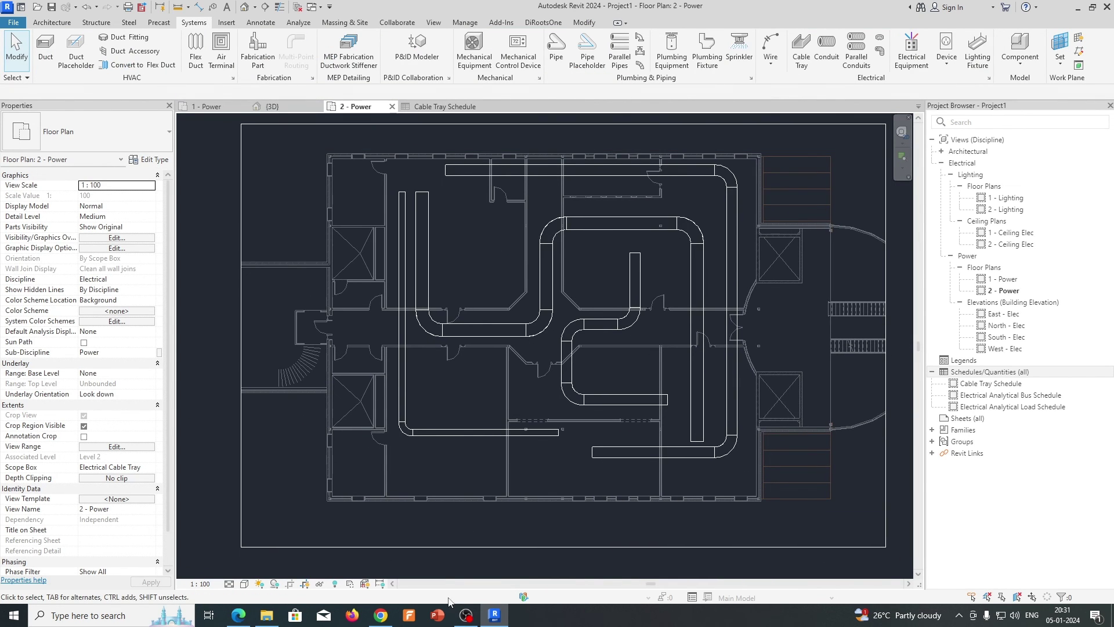